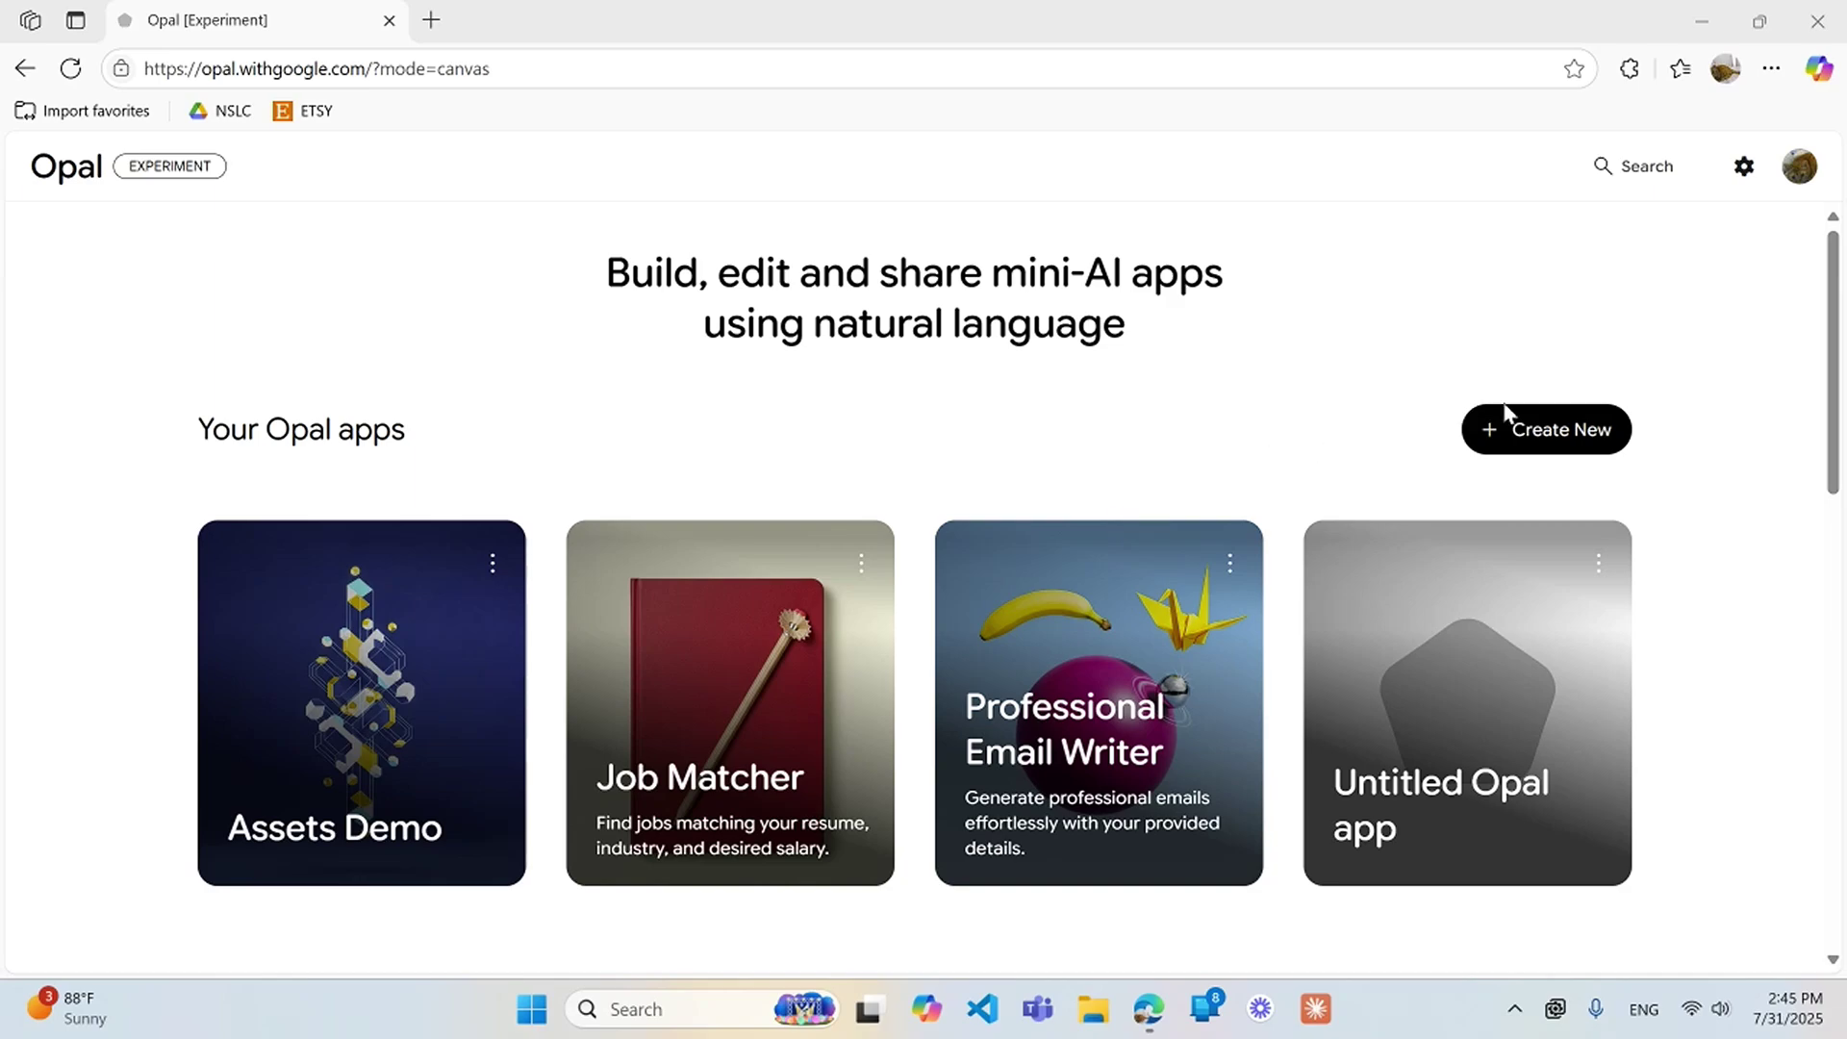
- Create a new Opal app with User Input steps, the first placed left on a zoomed-out canvas
click(1530, 436)
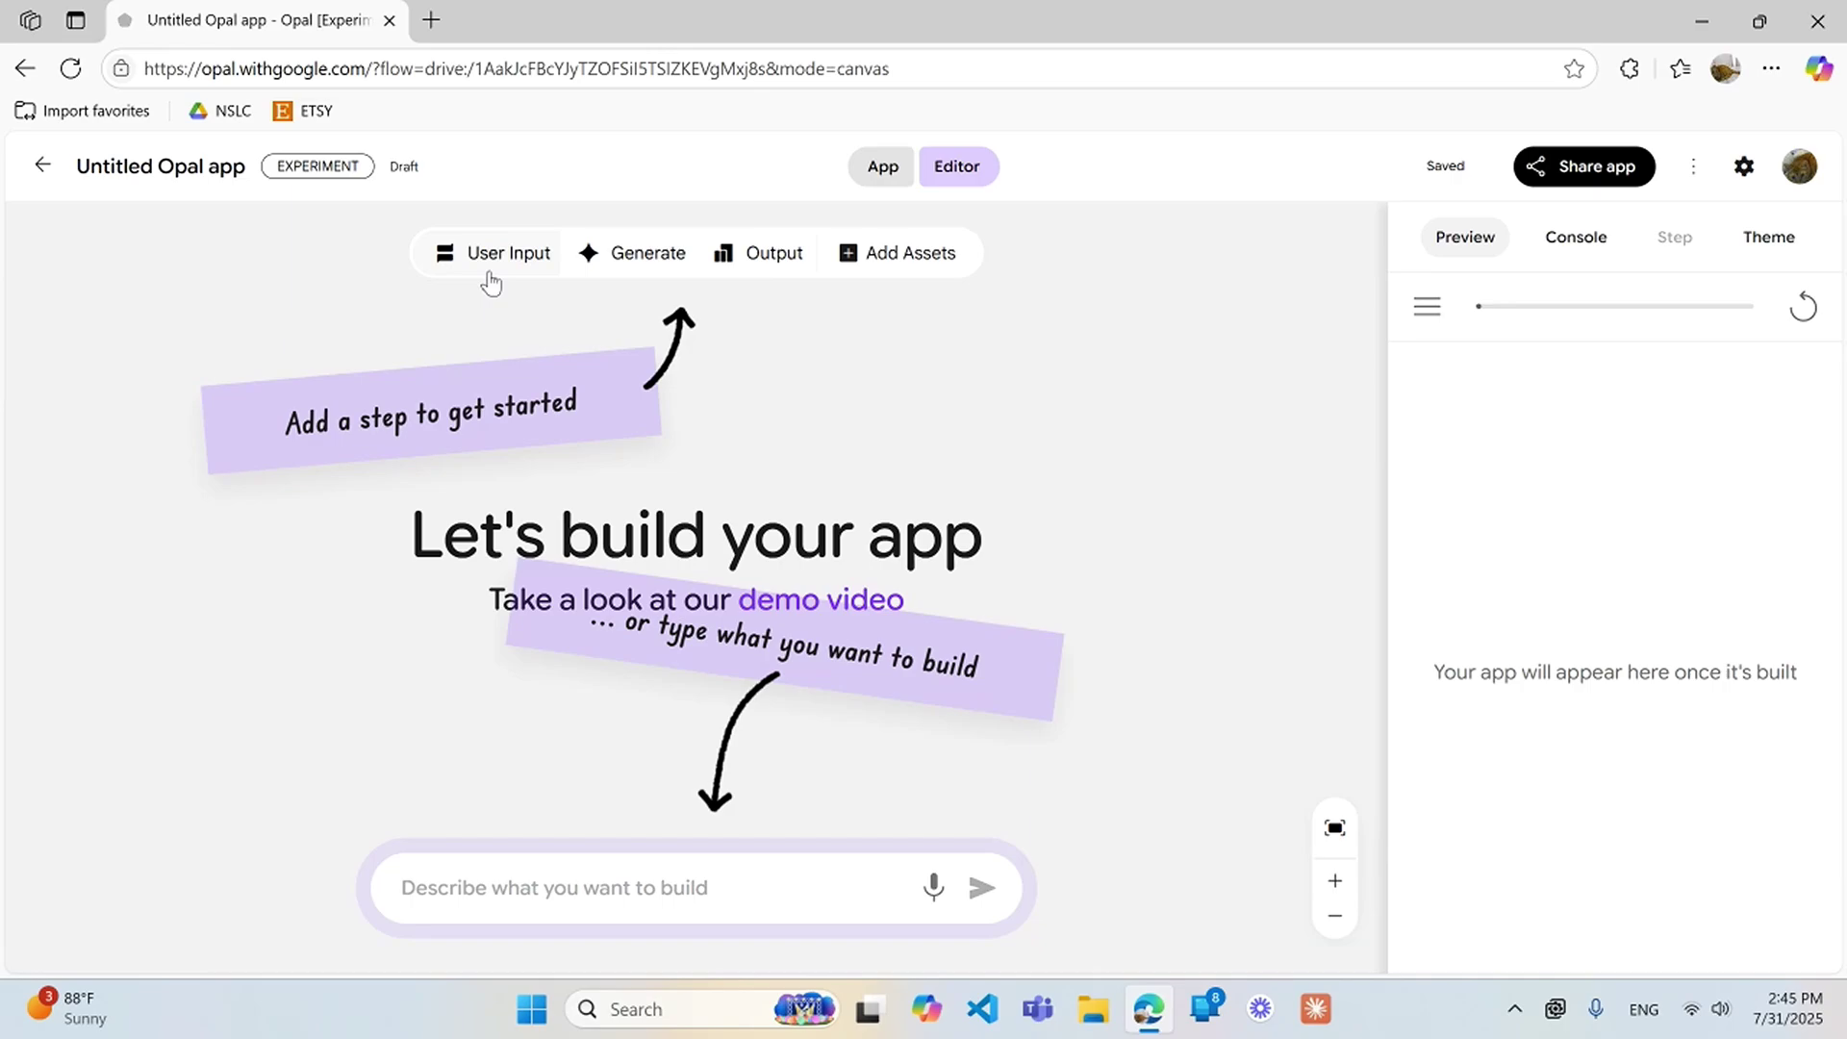
click(493, 255)
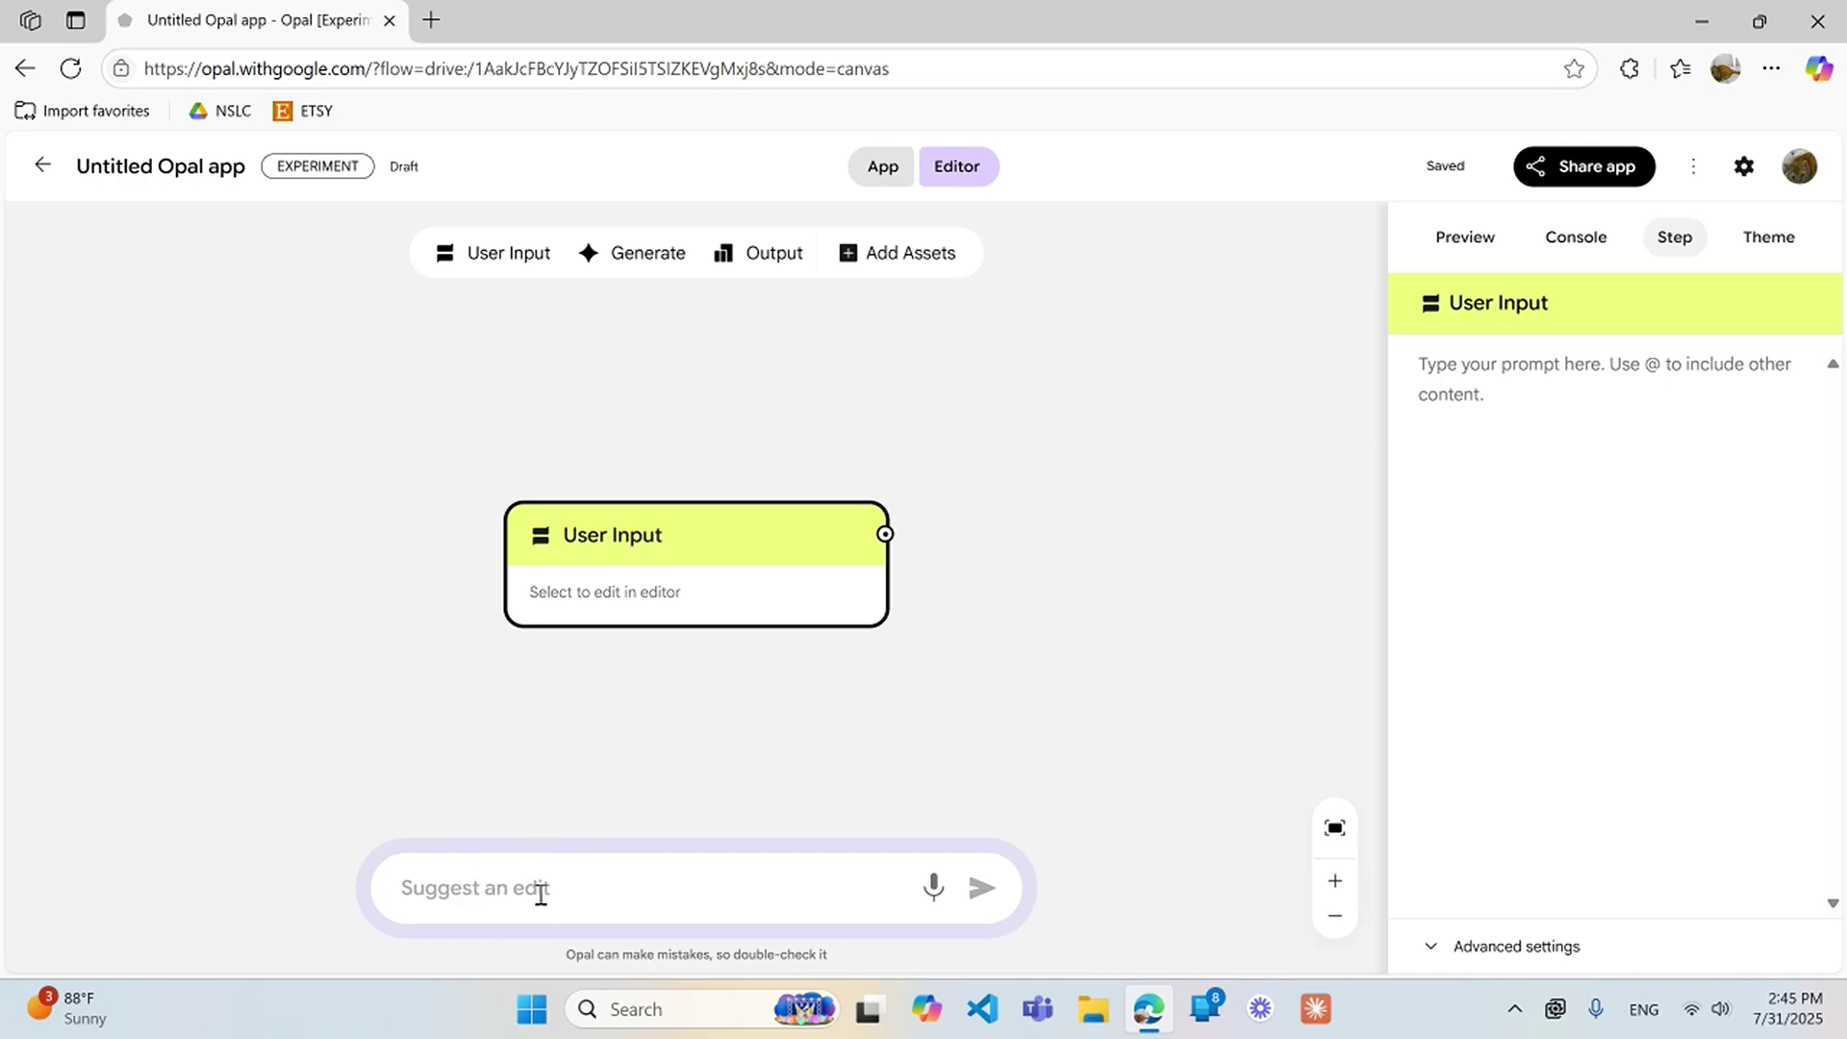
drag(714, 544, 412, 545)
click(1336, 916)
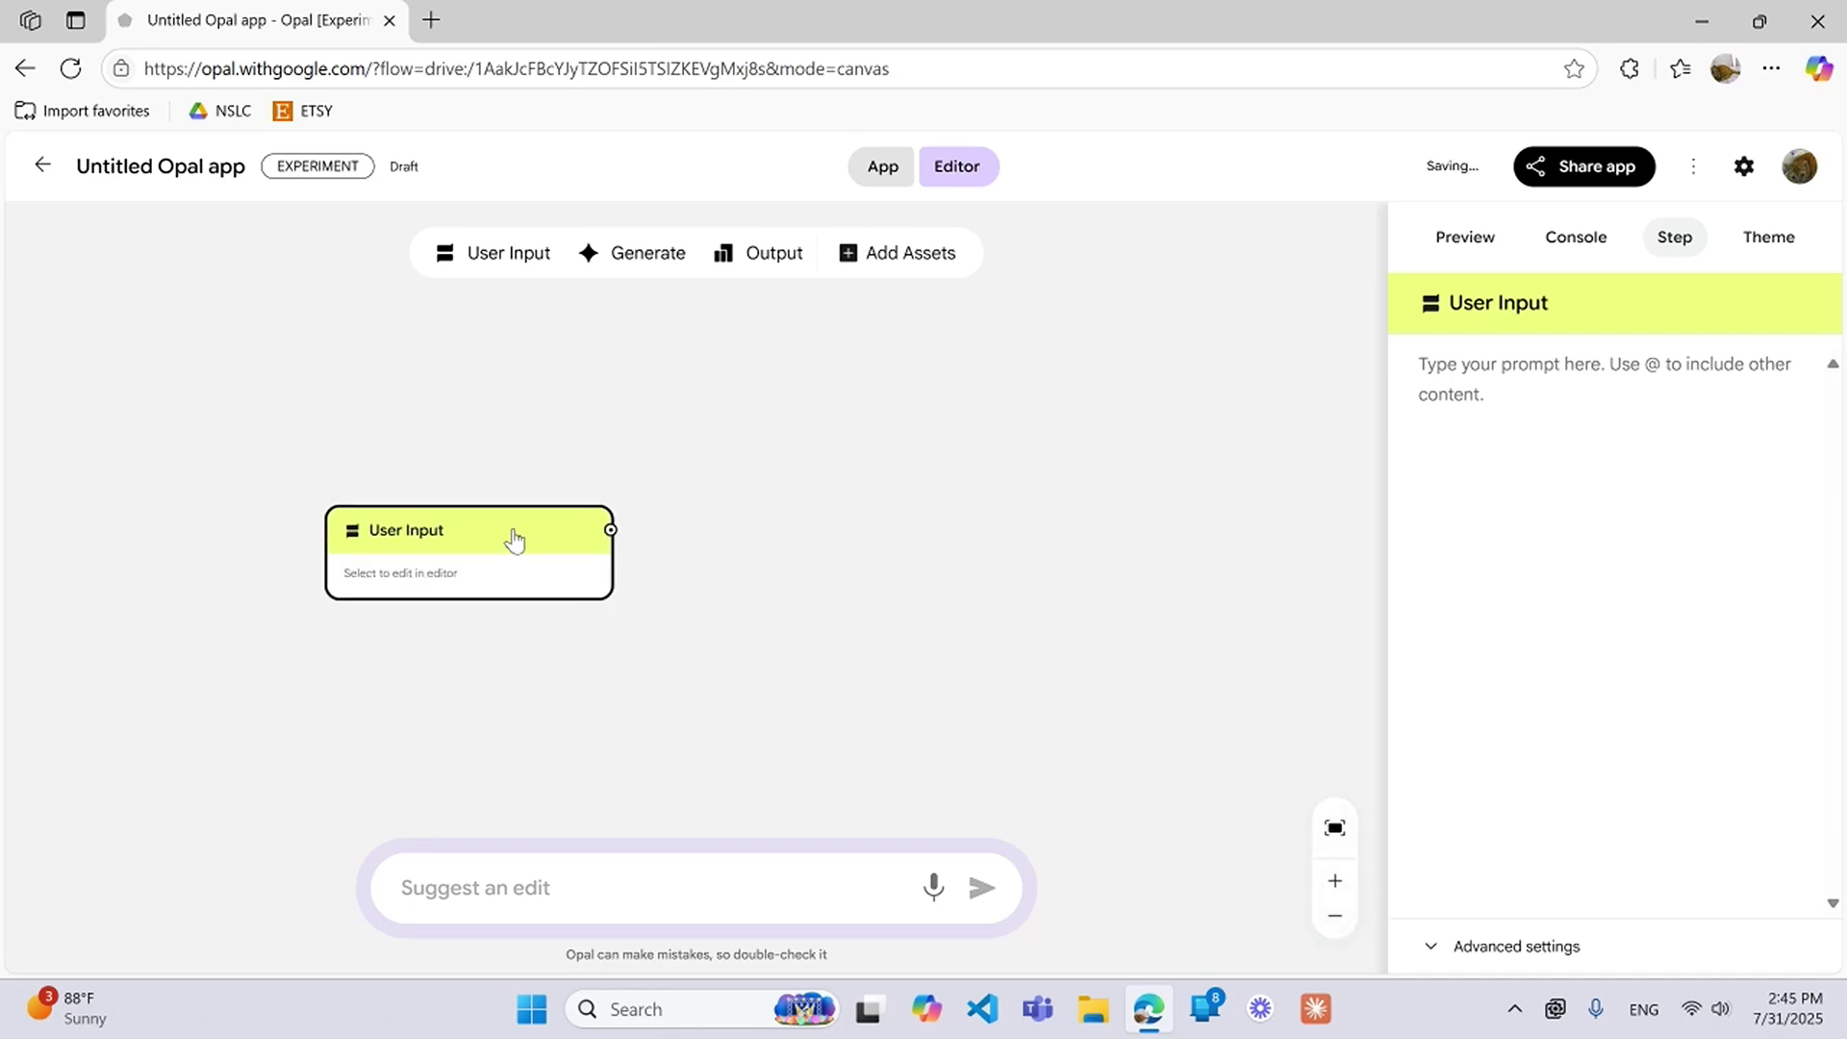
scroll(482, 548, down, 1)
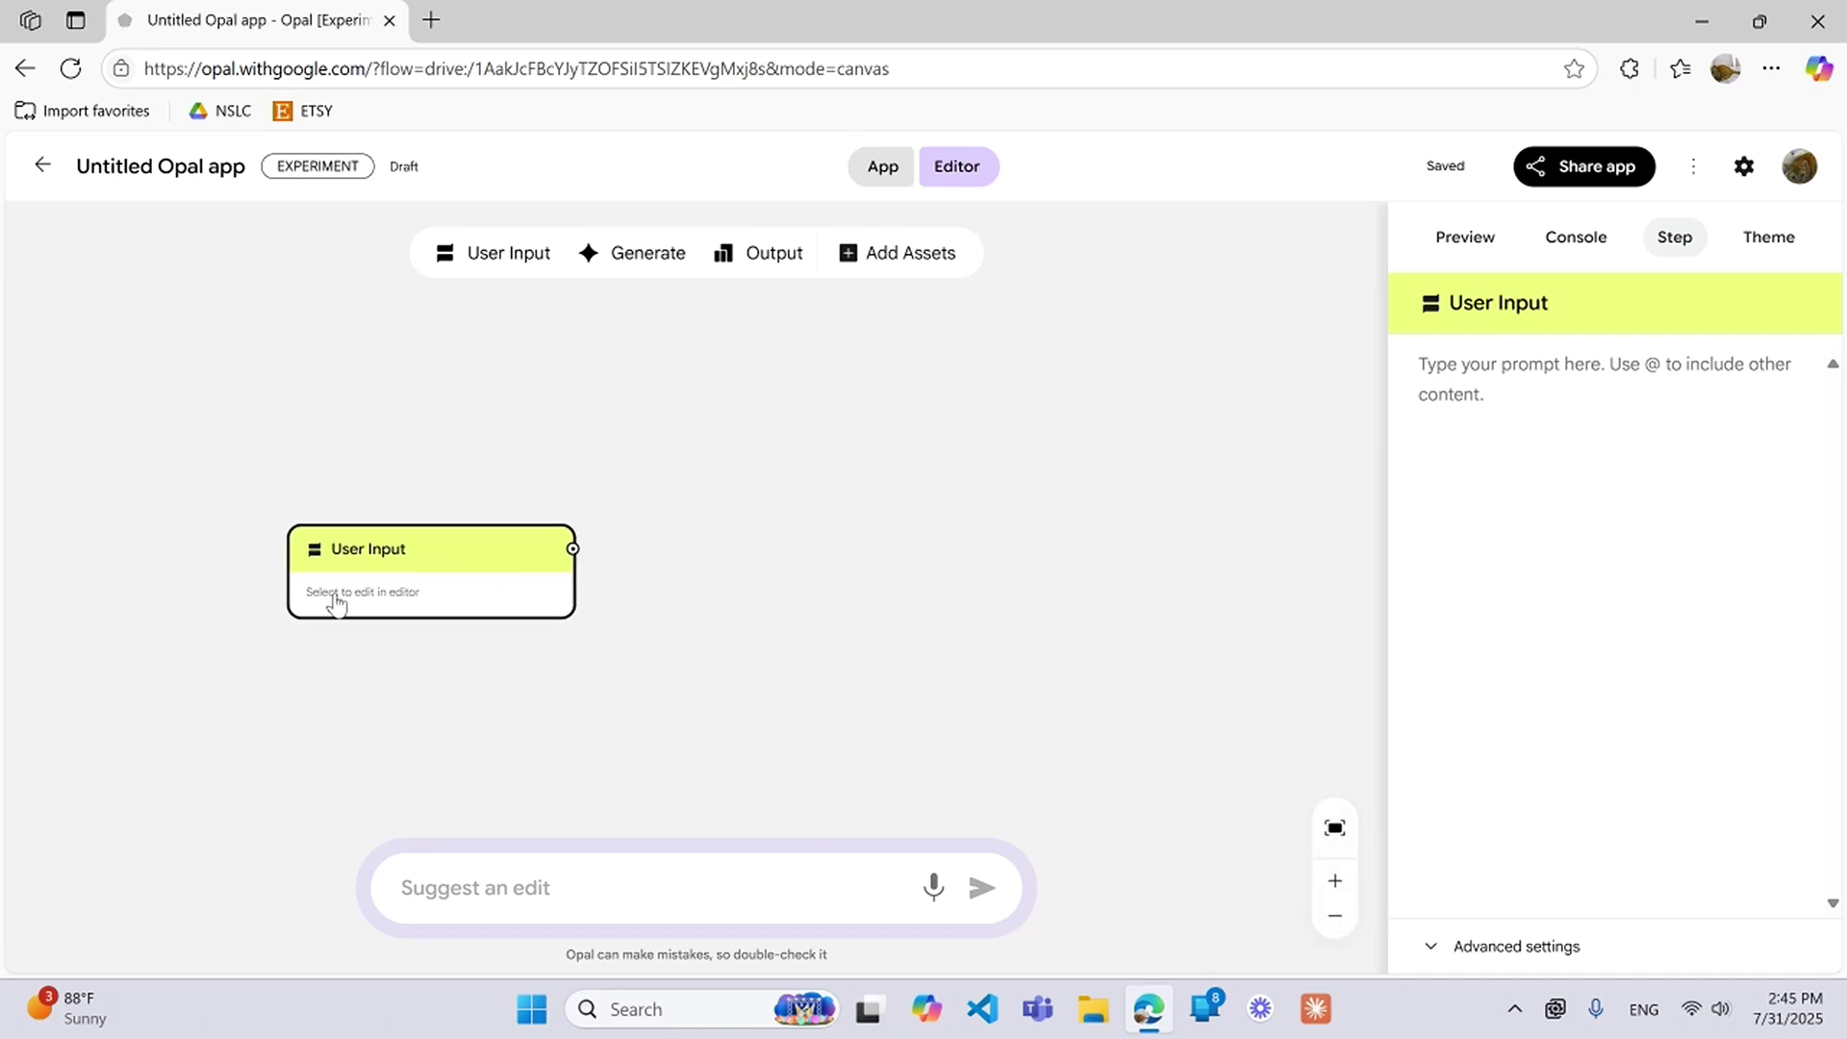
drag(421, 565, 383, 527)
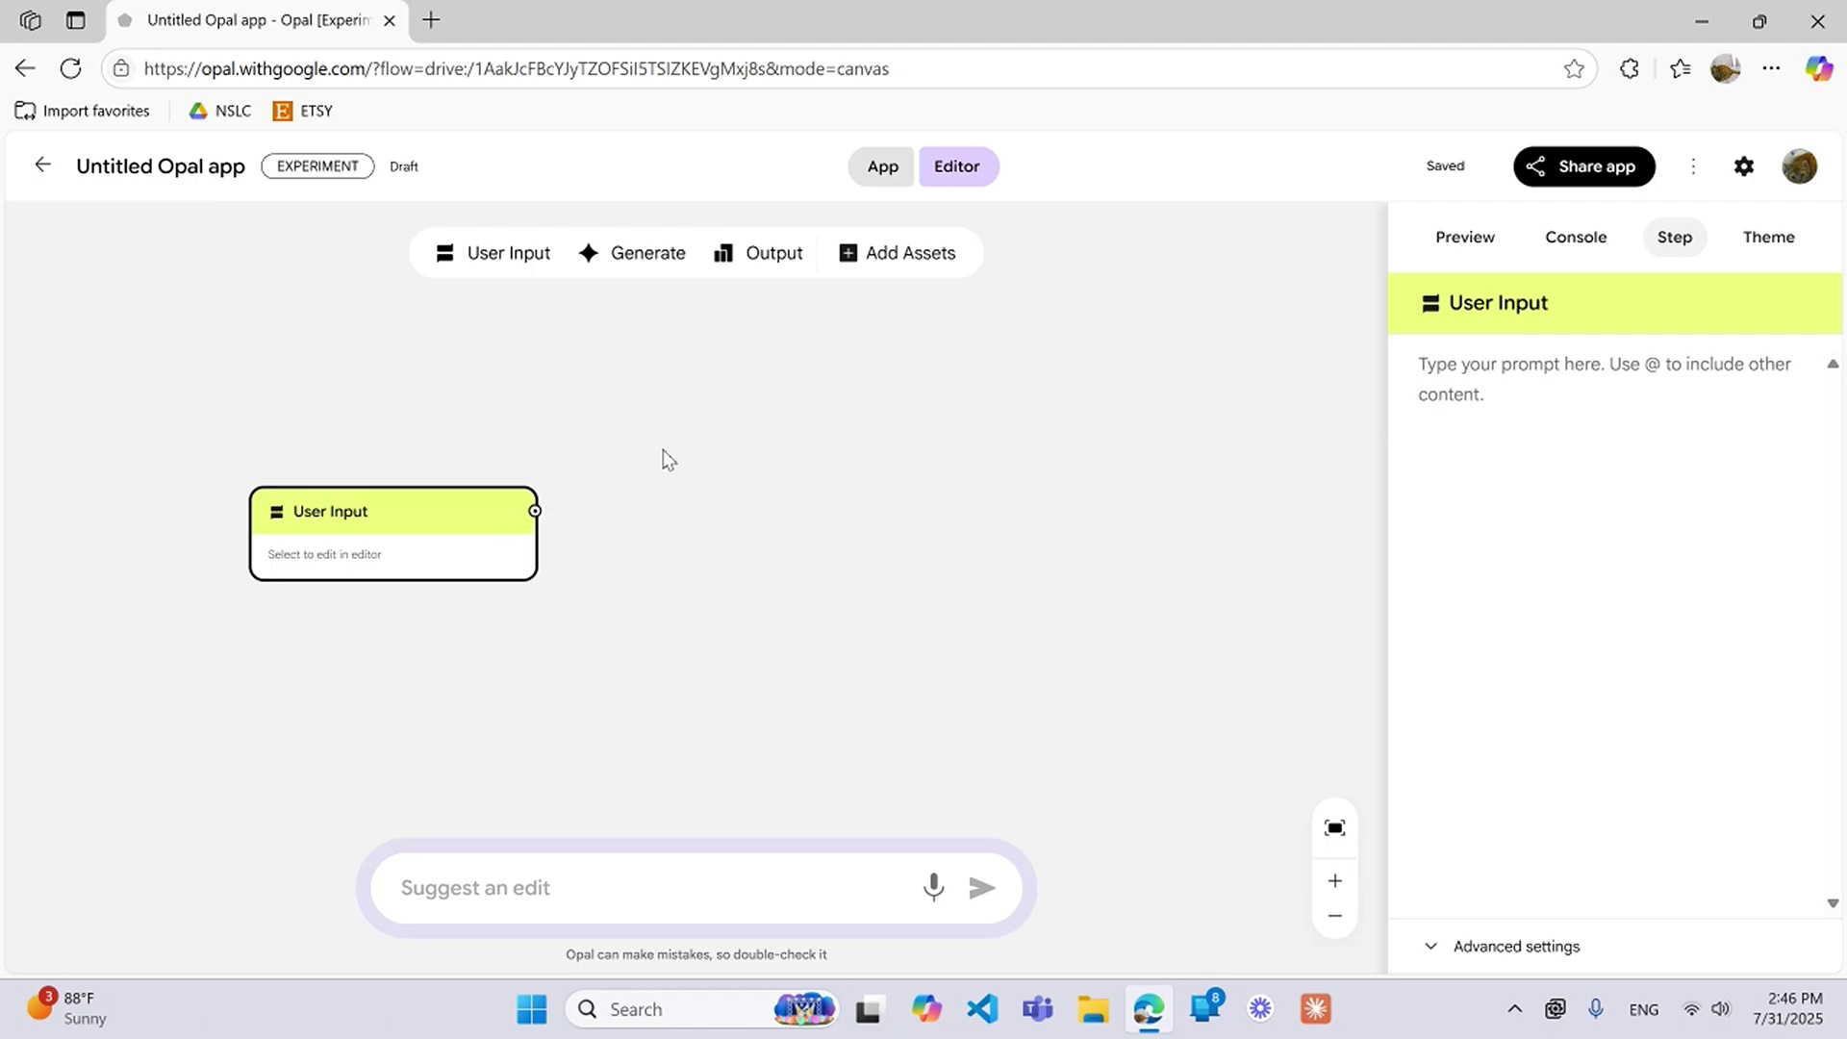
mouse_move(408, 536)
mouse_down()
mouse_move(449, 536)
mouse_move(408, 516)
mouse_up()
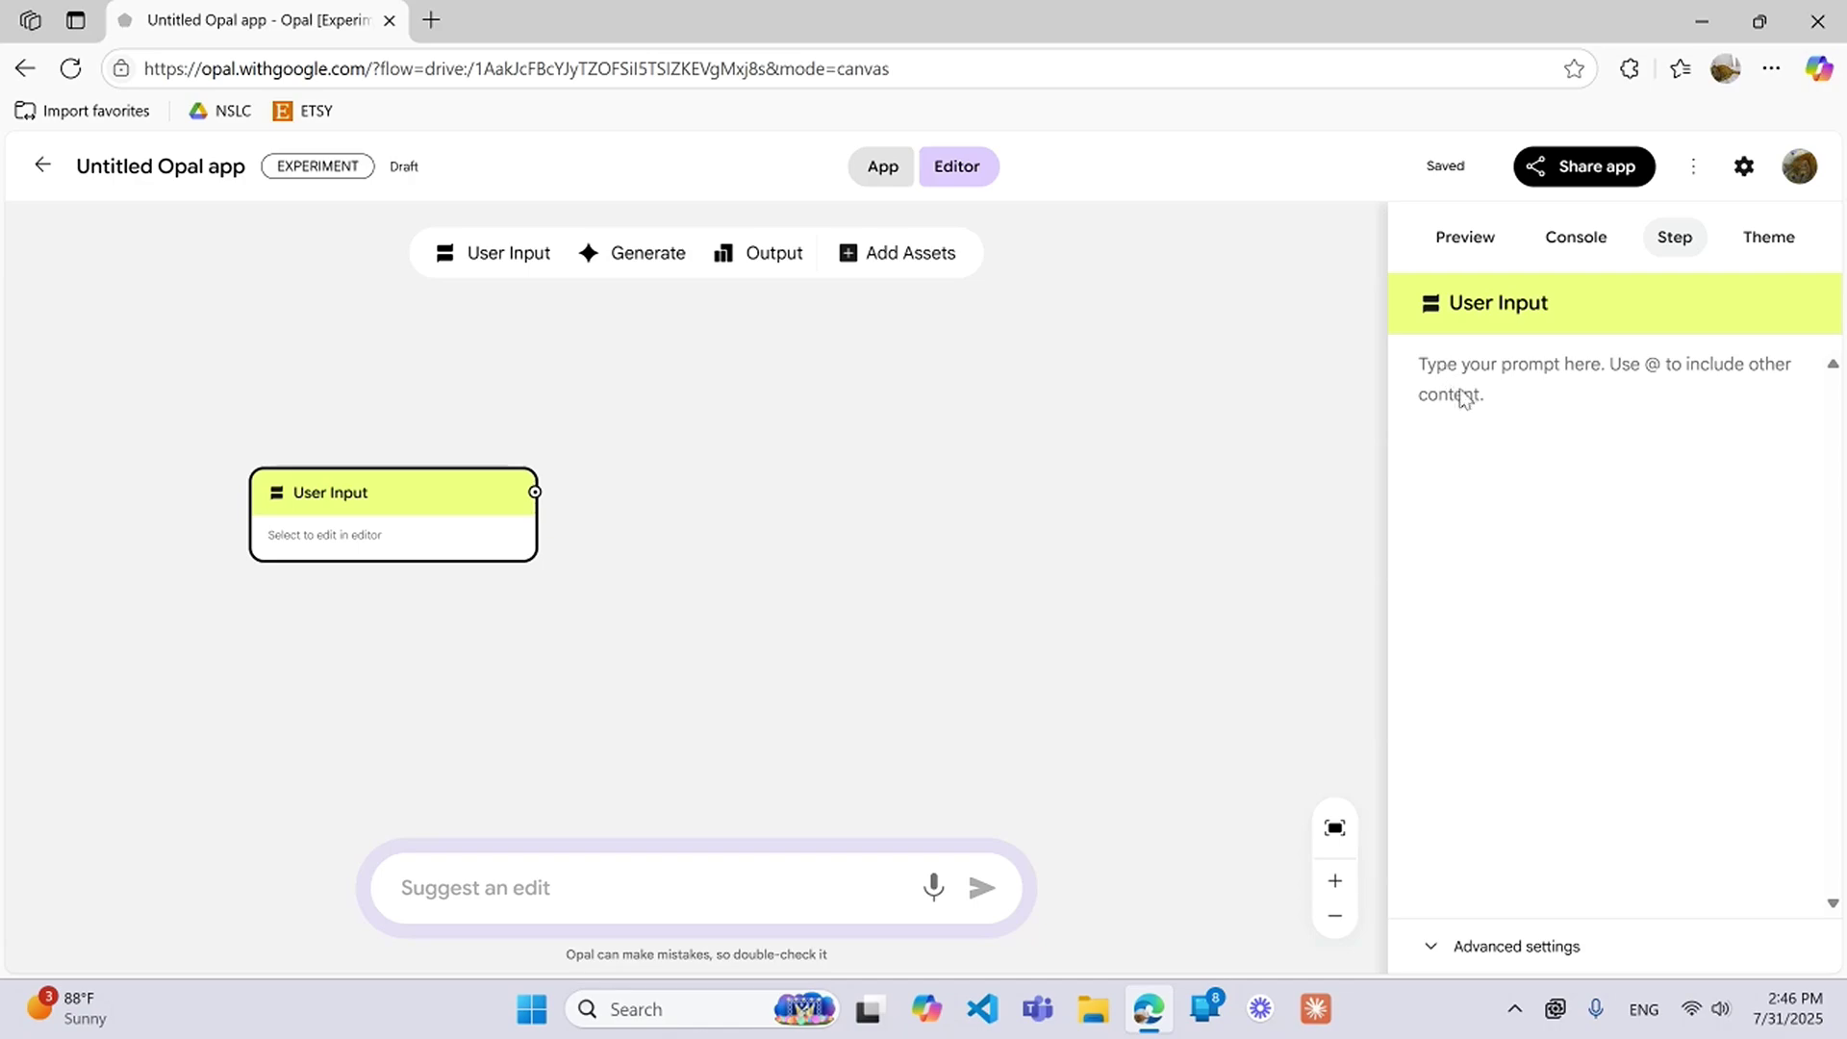
click(494, 255)
- Stack User Input 1, User Input and User Input 2 on the left, with a Generate step beside them
drag(672, 552, 371, 647)
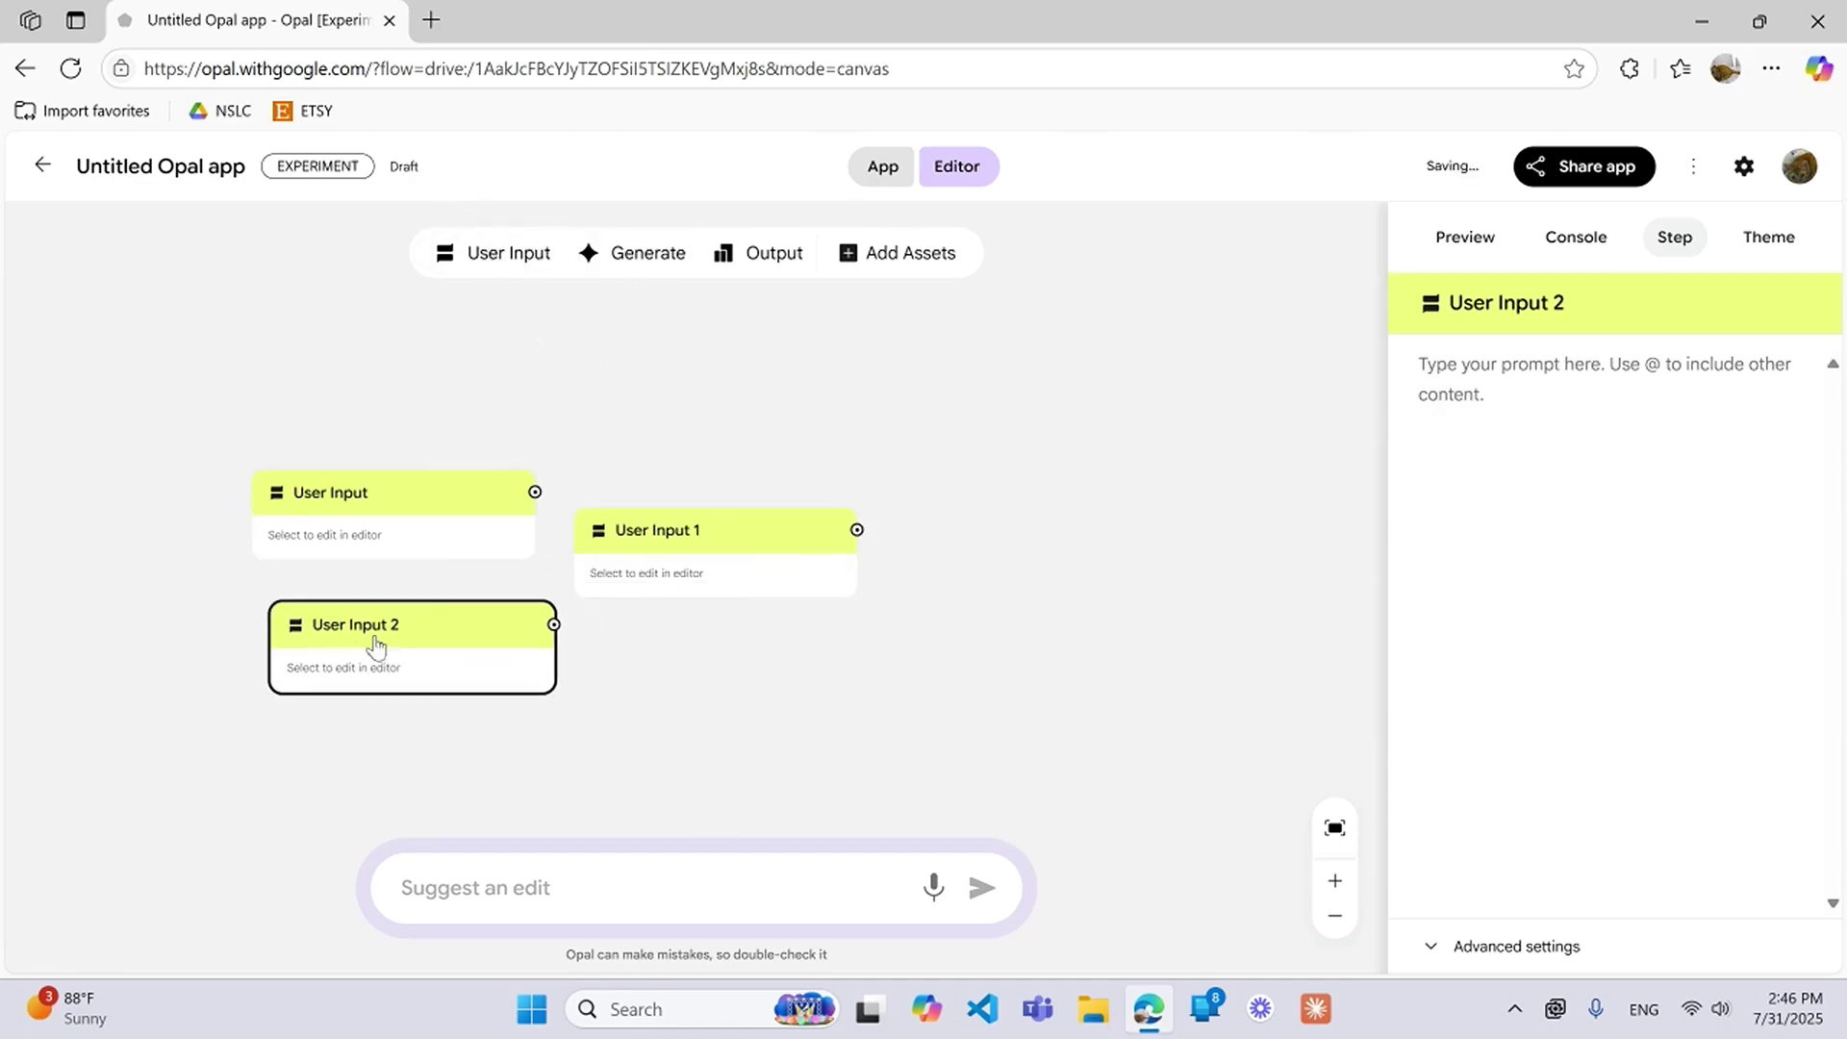
drag(681, 563, 380, 392)
drag(429, 619, 394, 602)
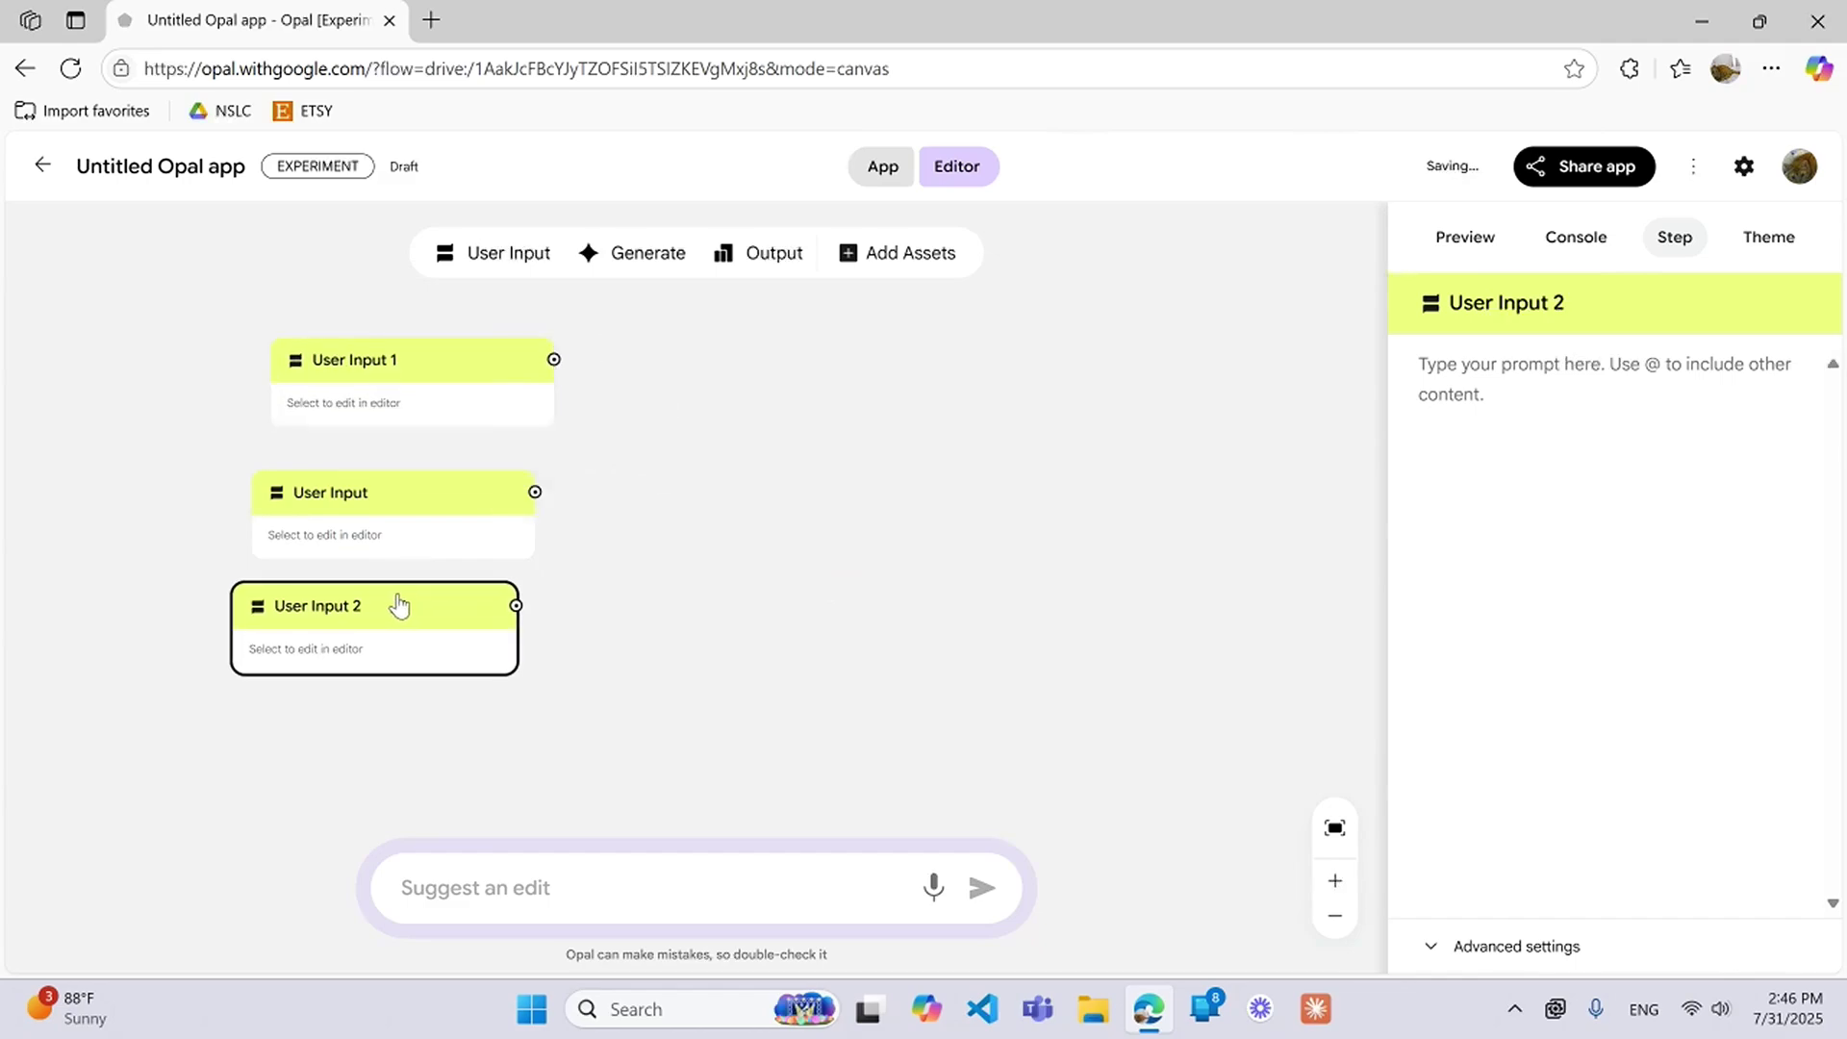
click(431, 411)
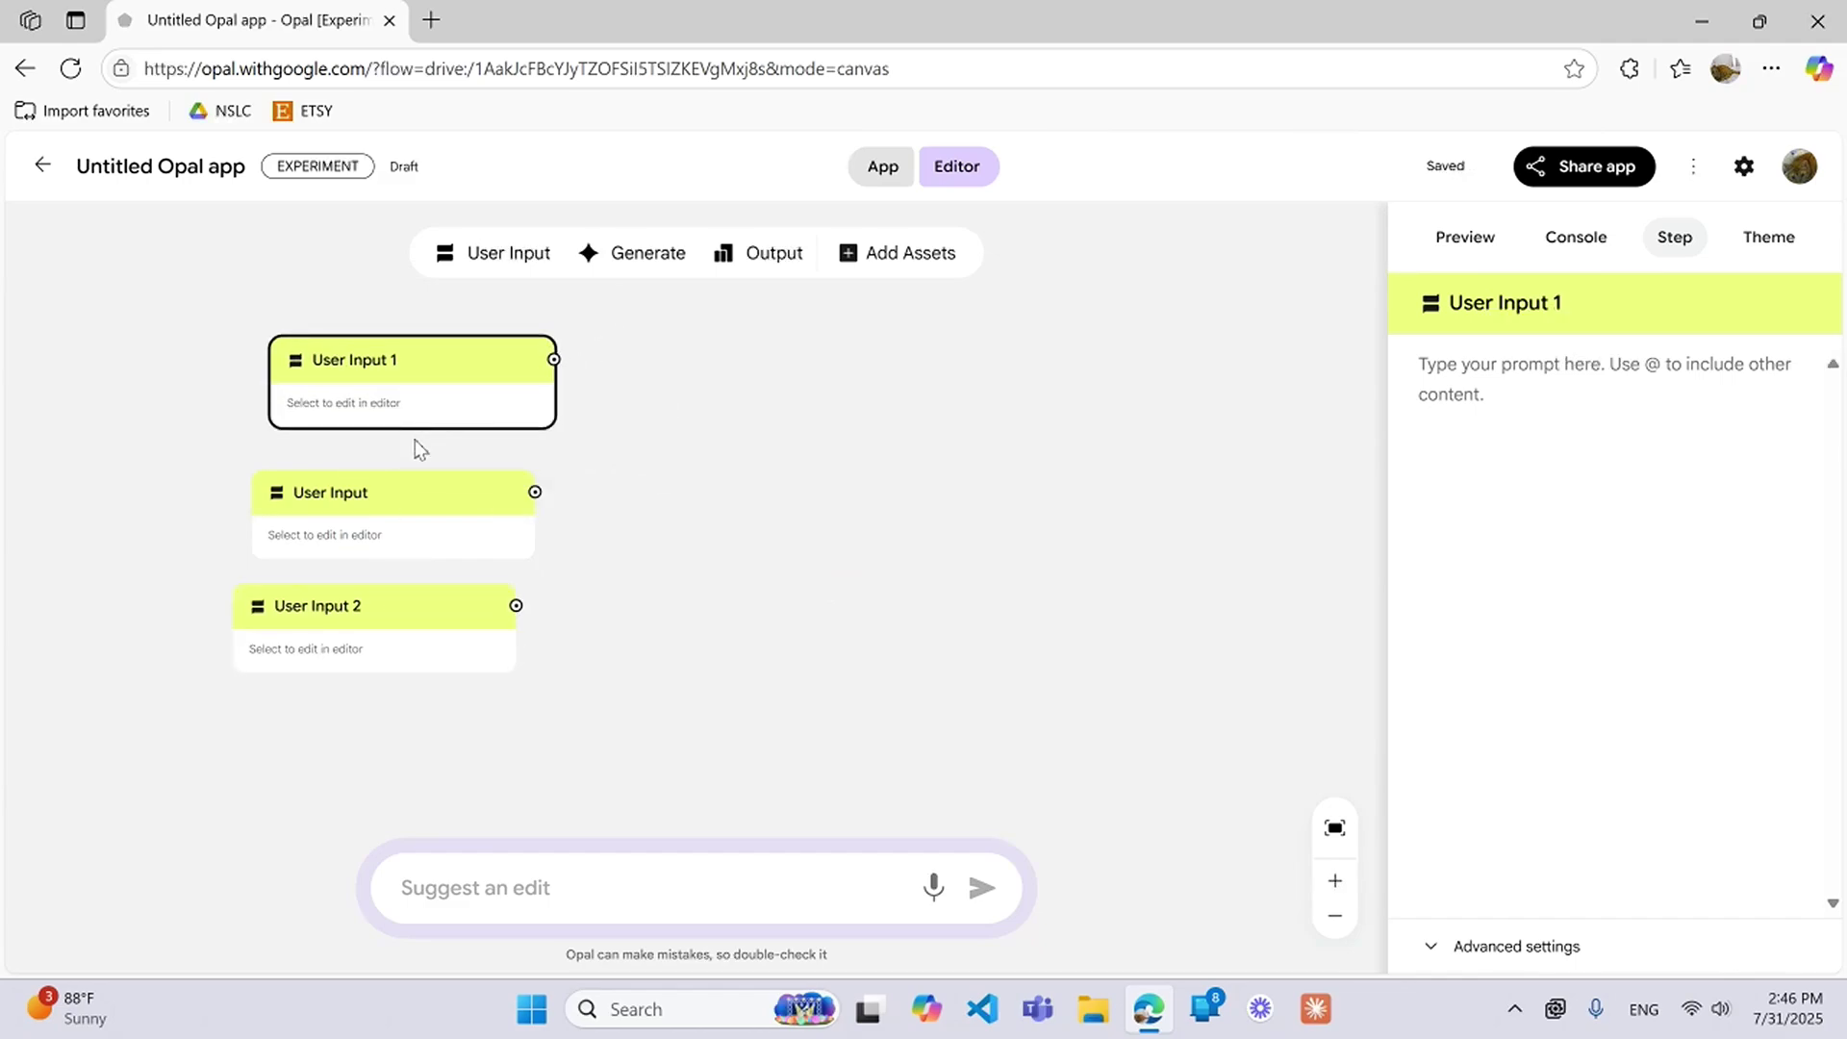
drag(405, 375, 384, 408)
drag(424, 498, 400, 507)
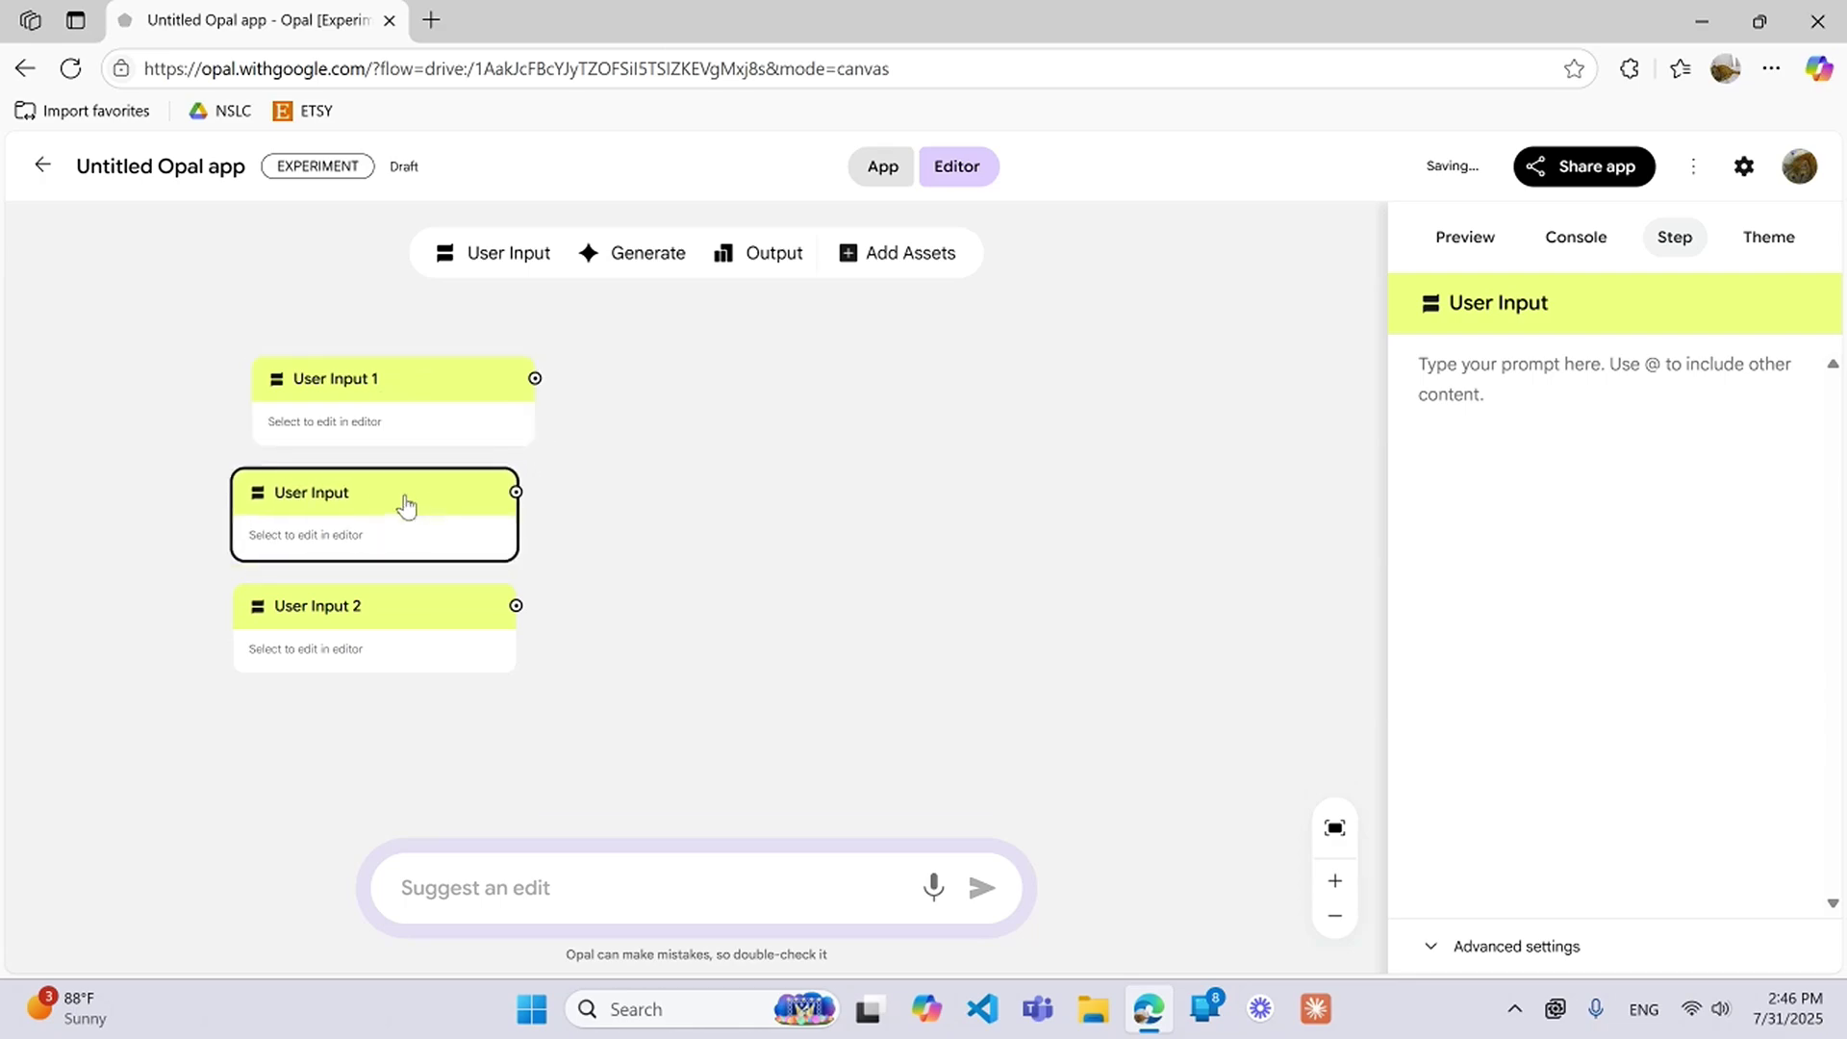
click(376, 396)
drag(376, 396, 355, 395)
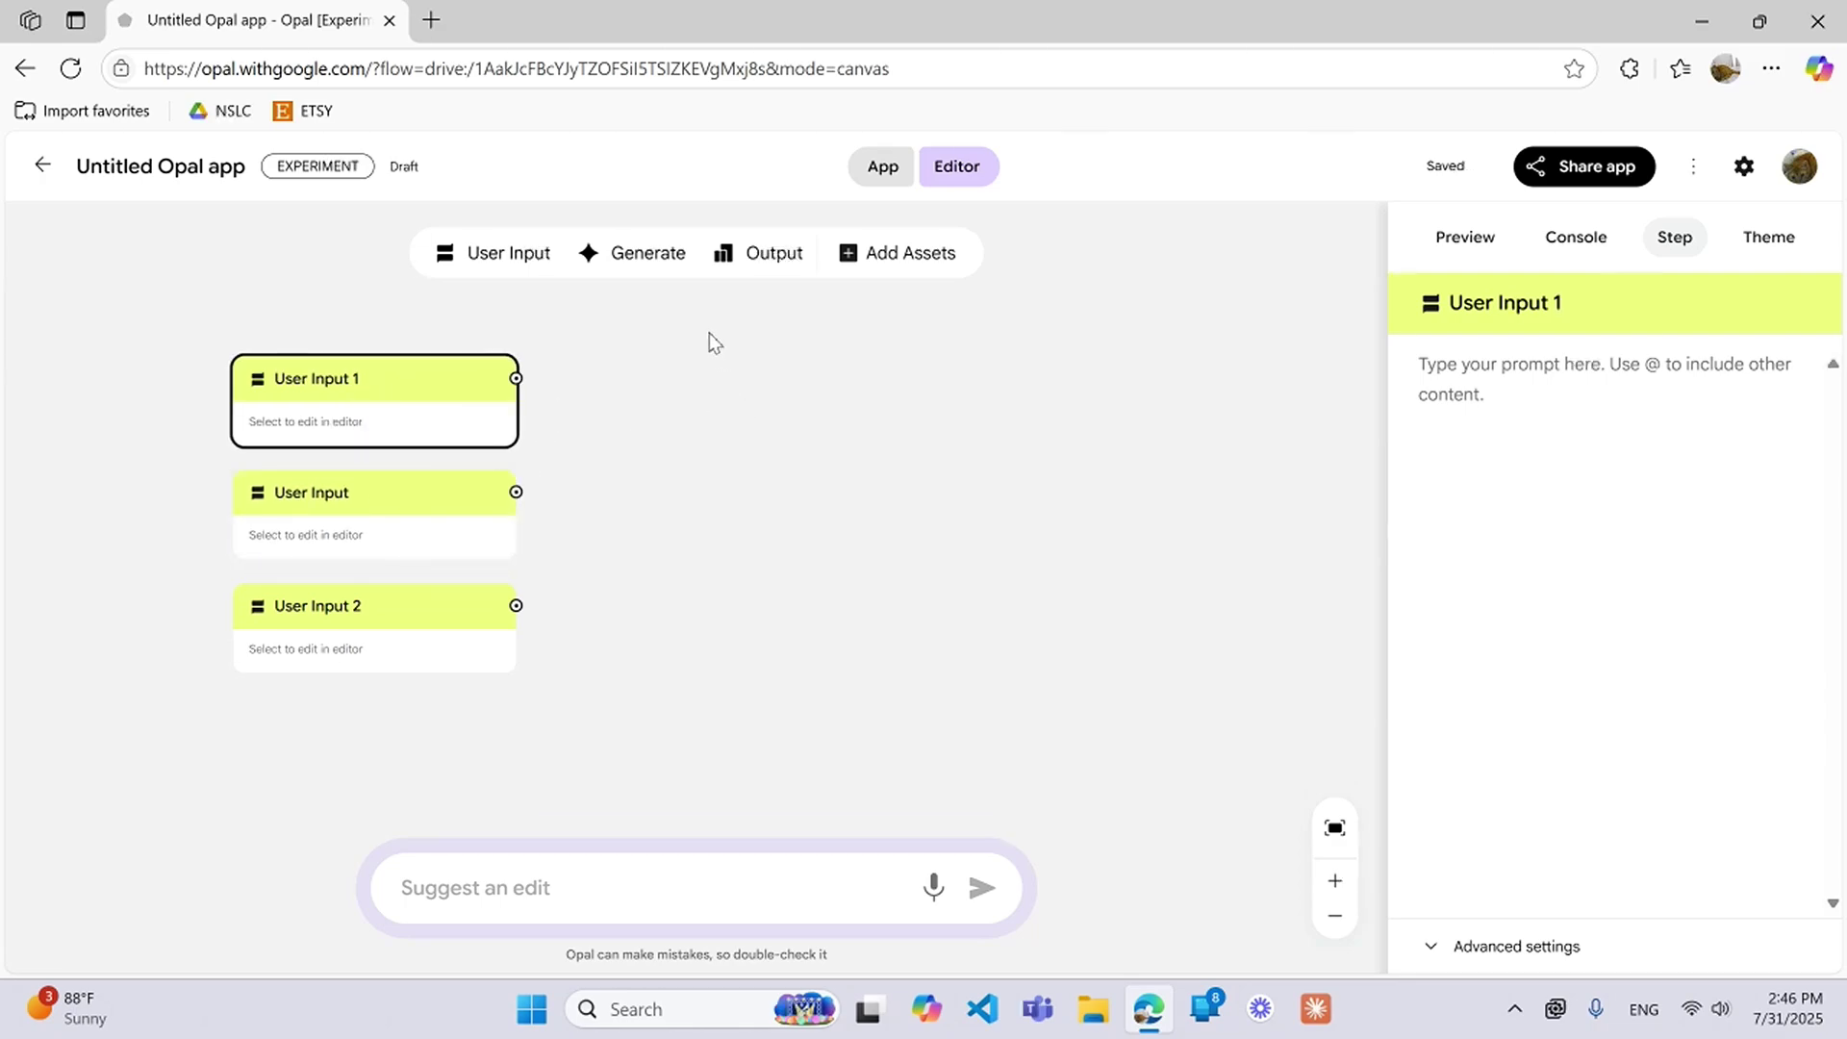
drag(633, 272, 754, 503)
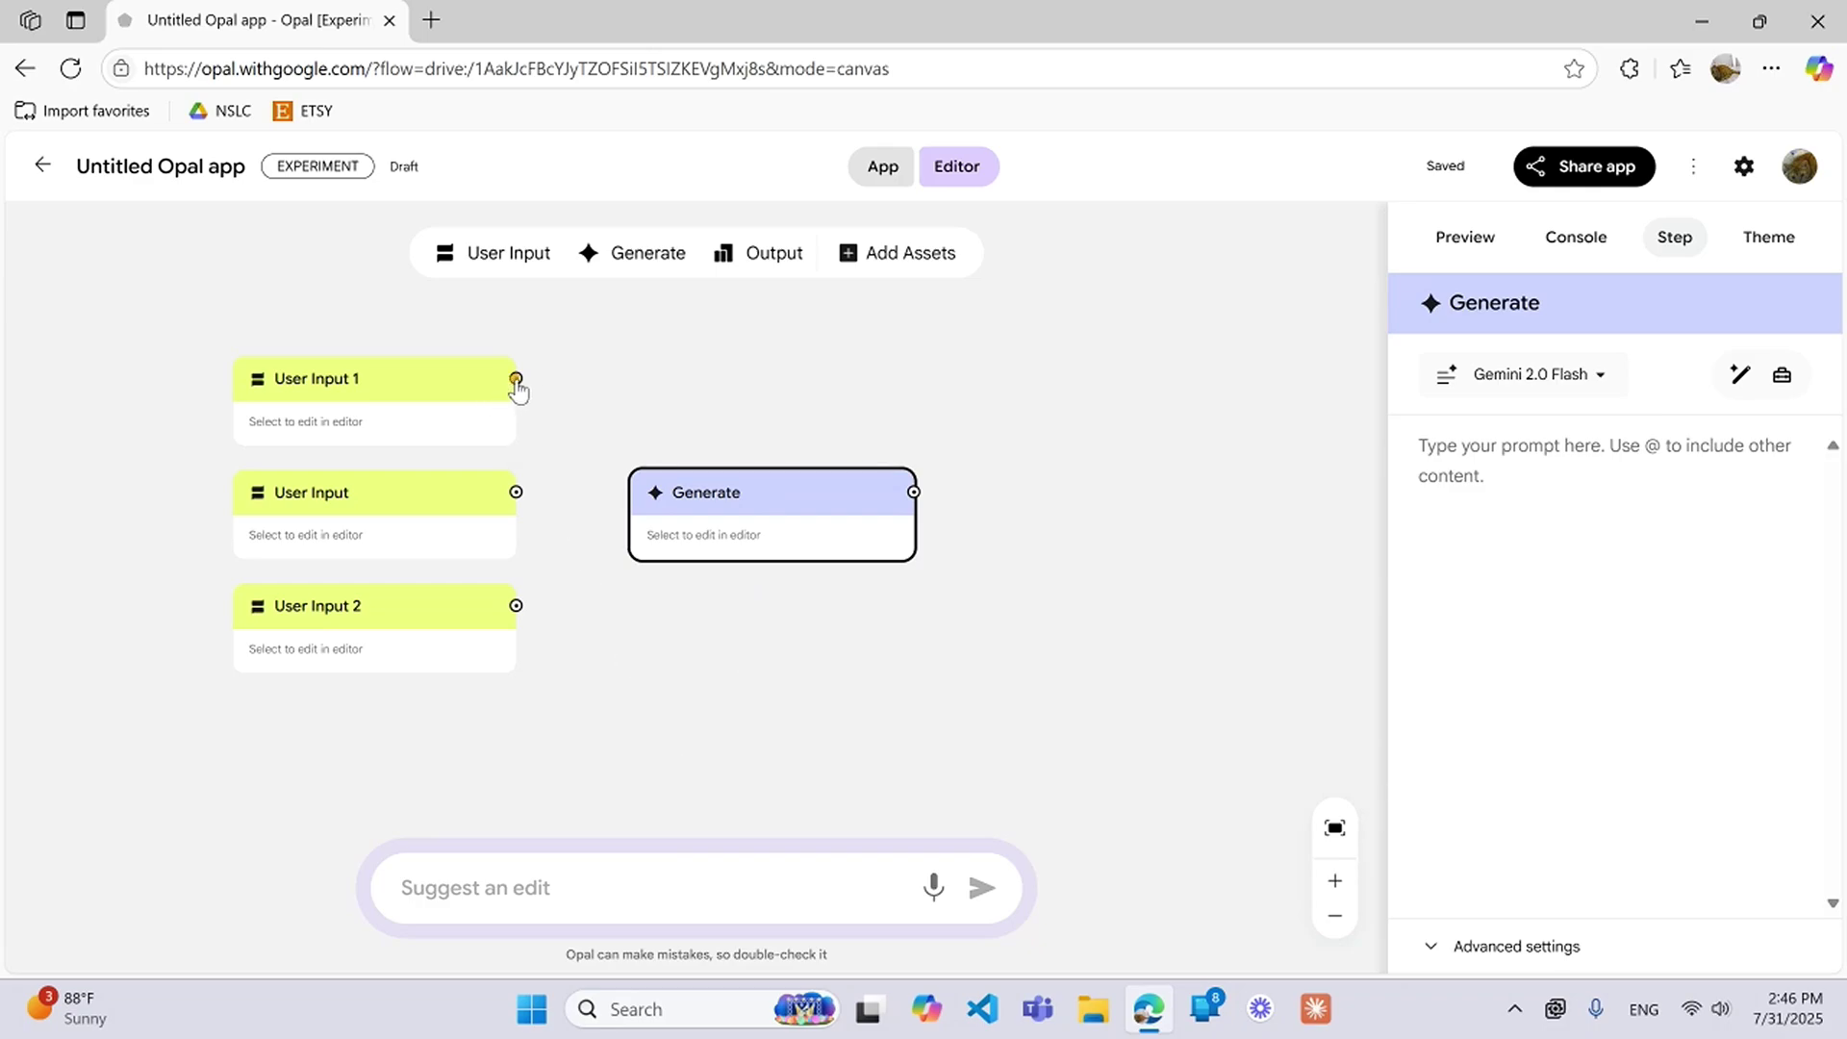
click(515, 378)
- Wire User Input 1, User Input and User Input 2 into the Generate step, nudged slightly right
click(528, 379)
drag(519, 379, 710, 568)
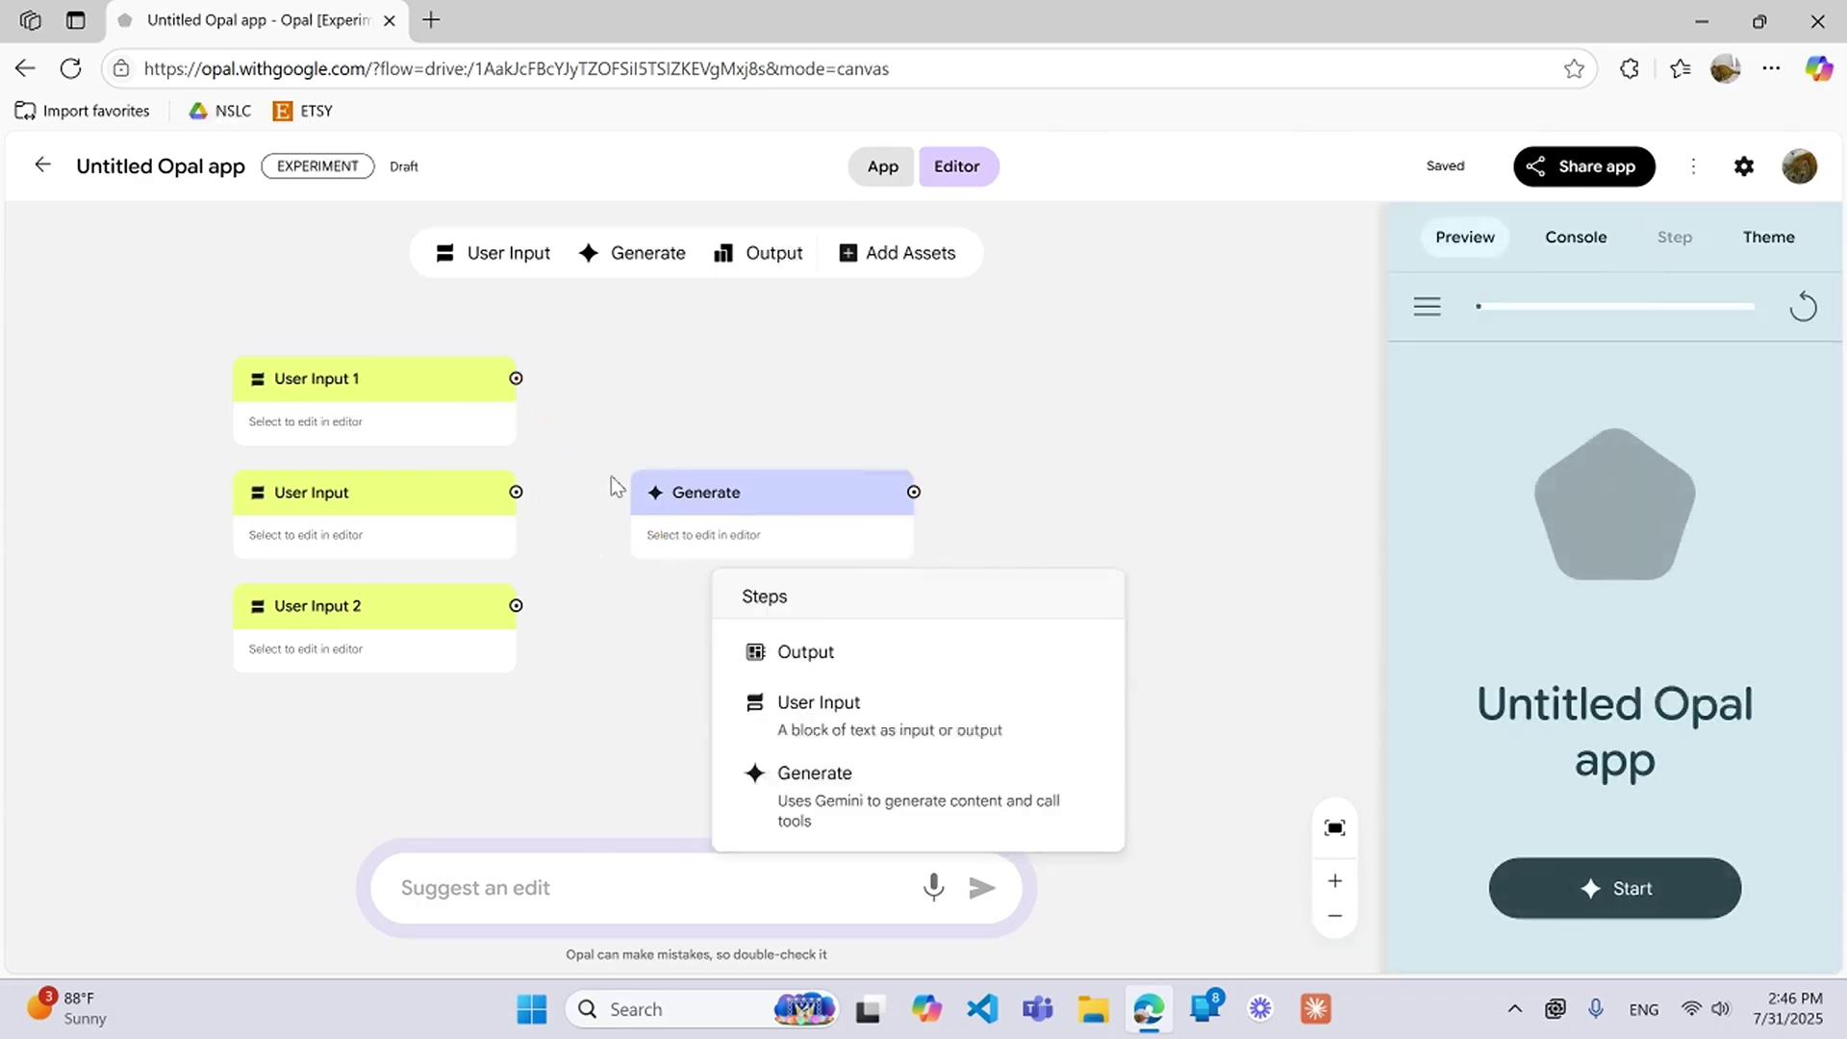
drag(518, 380, 641, 492)
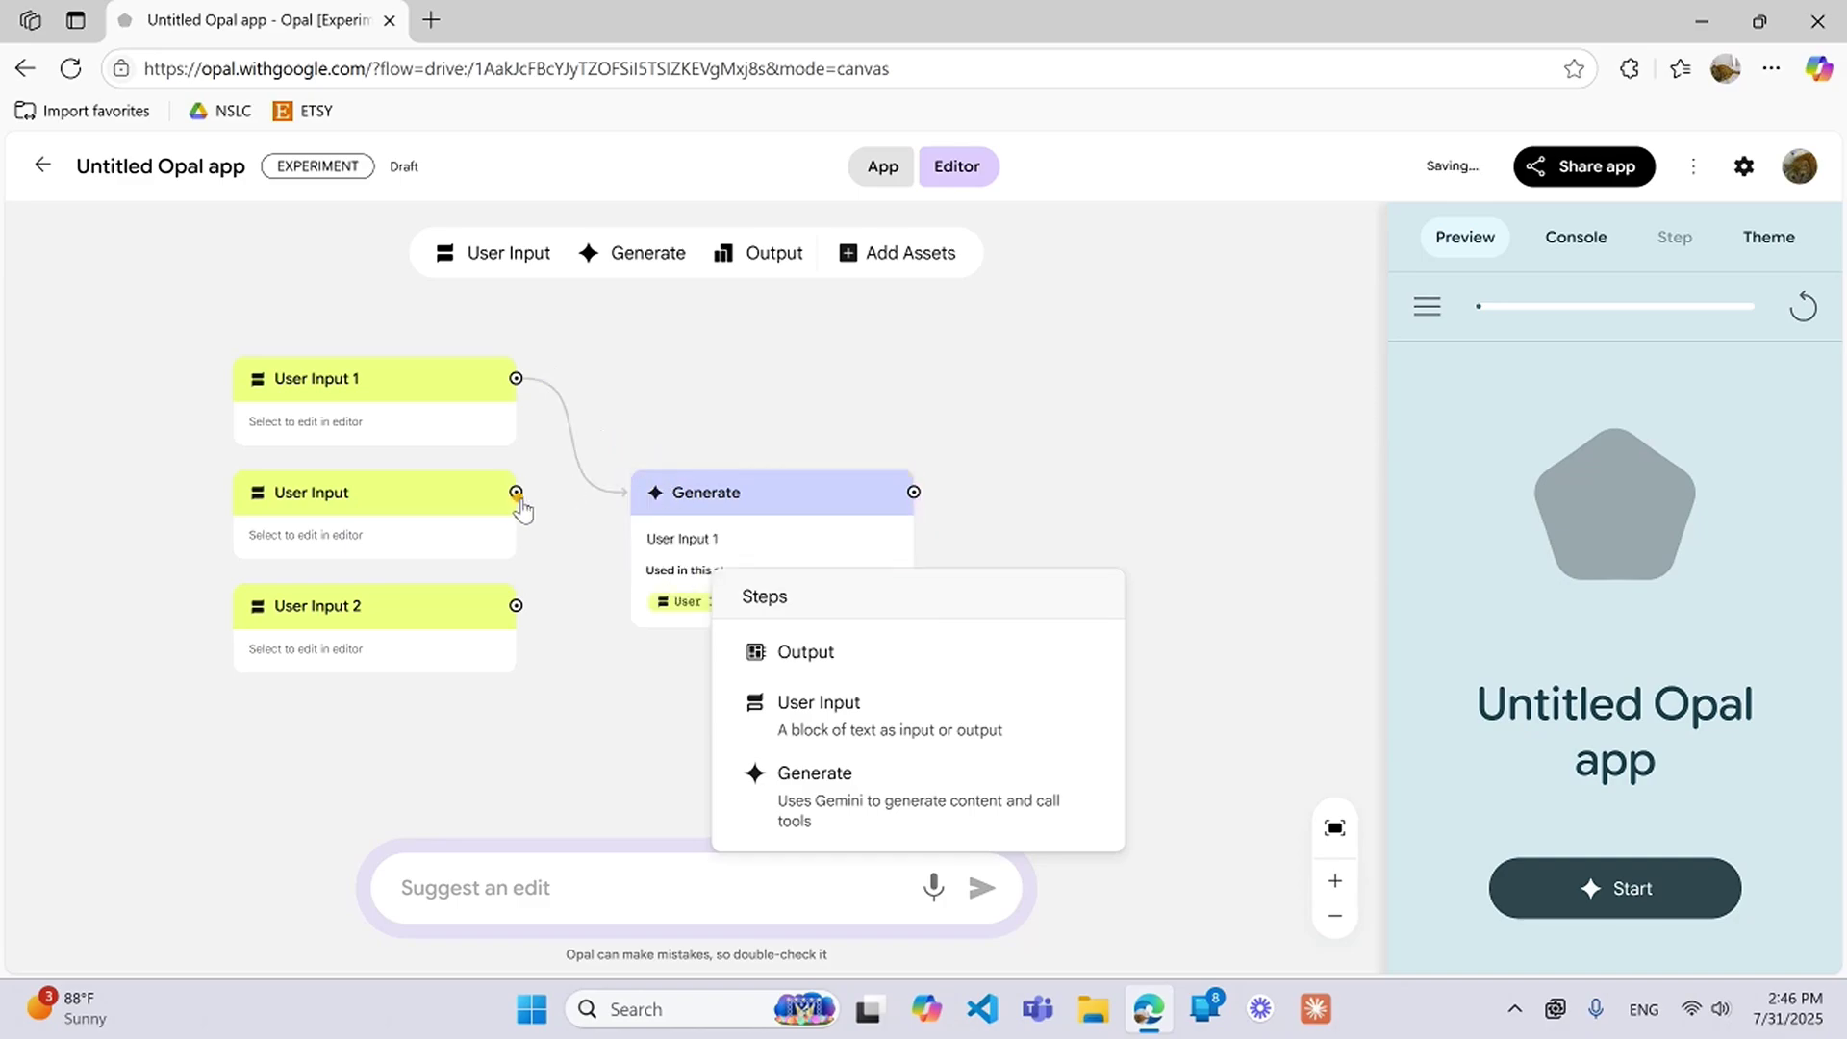
drag(517, 491, 637, 492)
drag(516, 605, 654, 578)
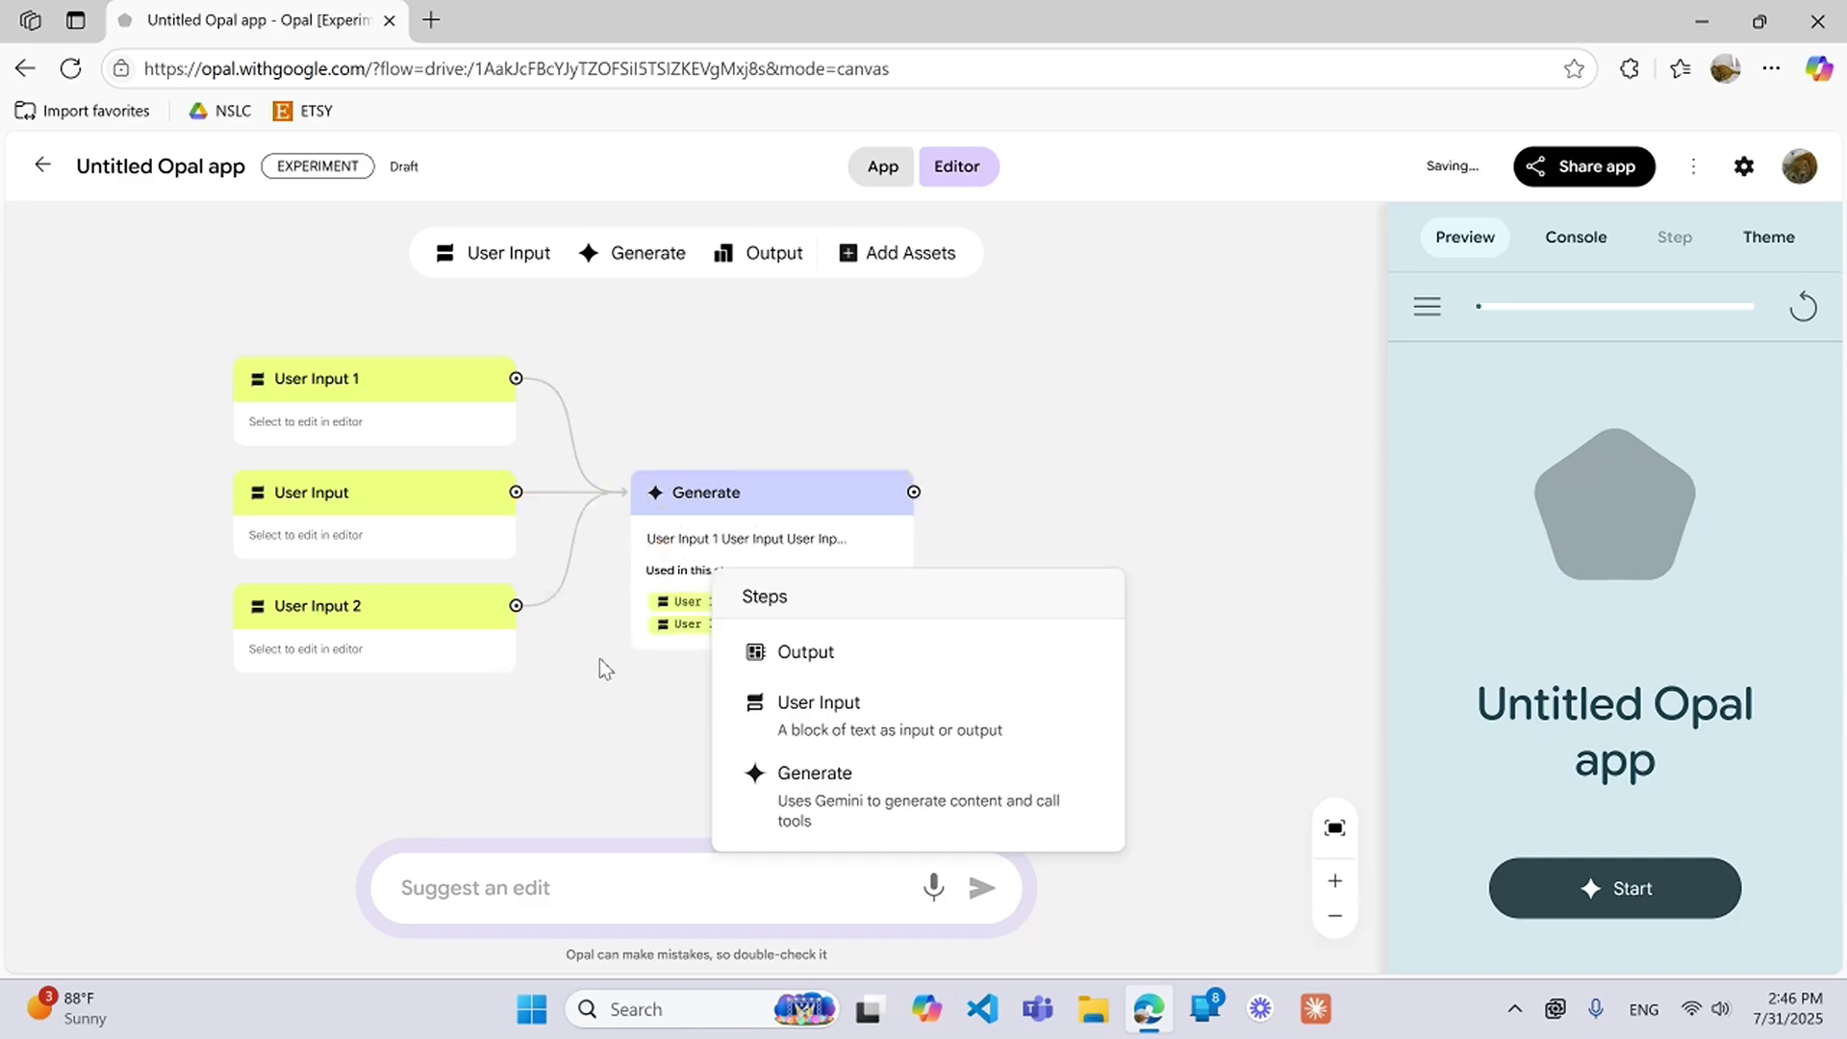
click(599, 659)
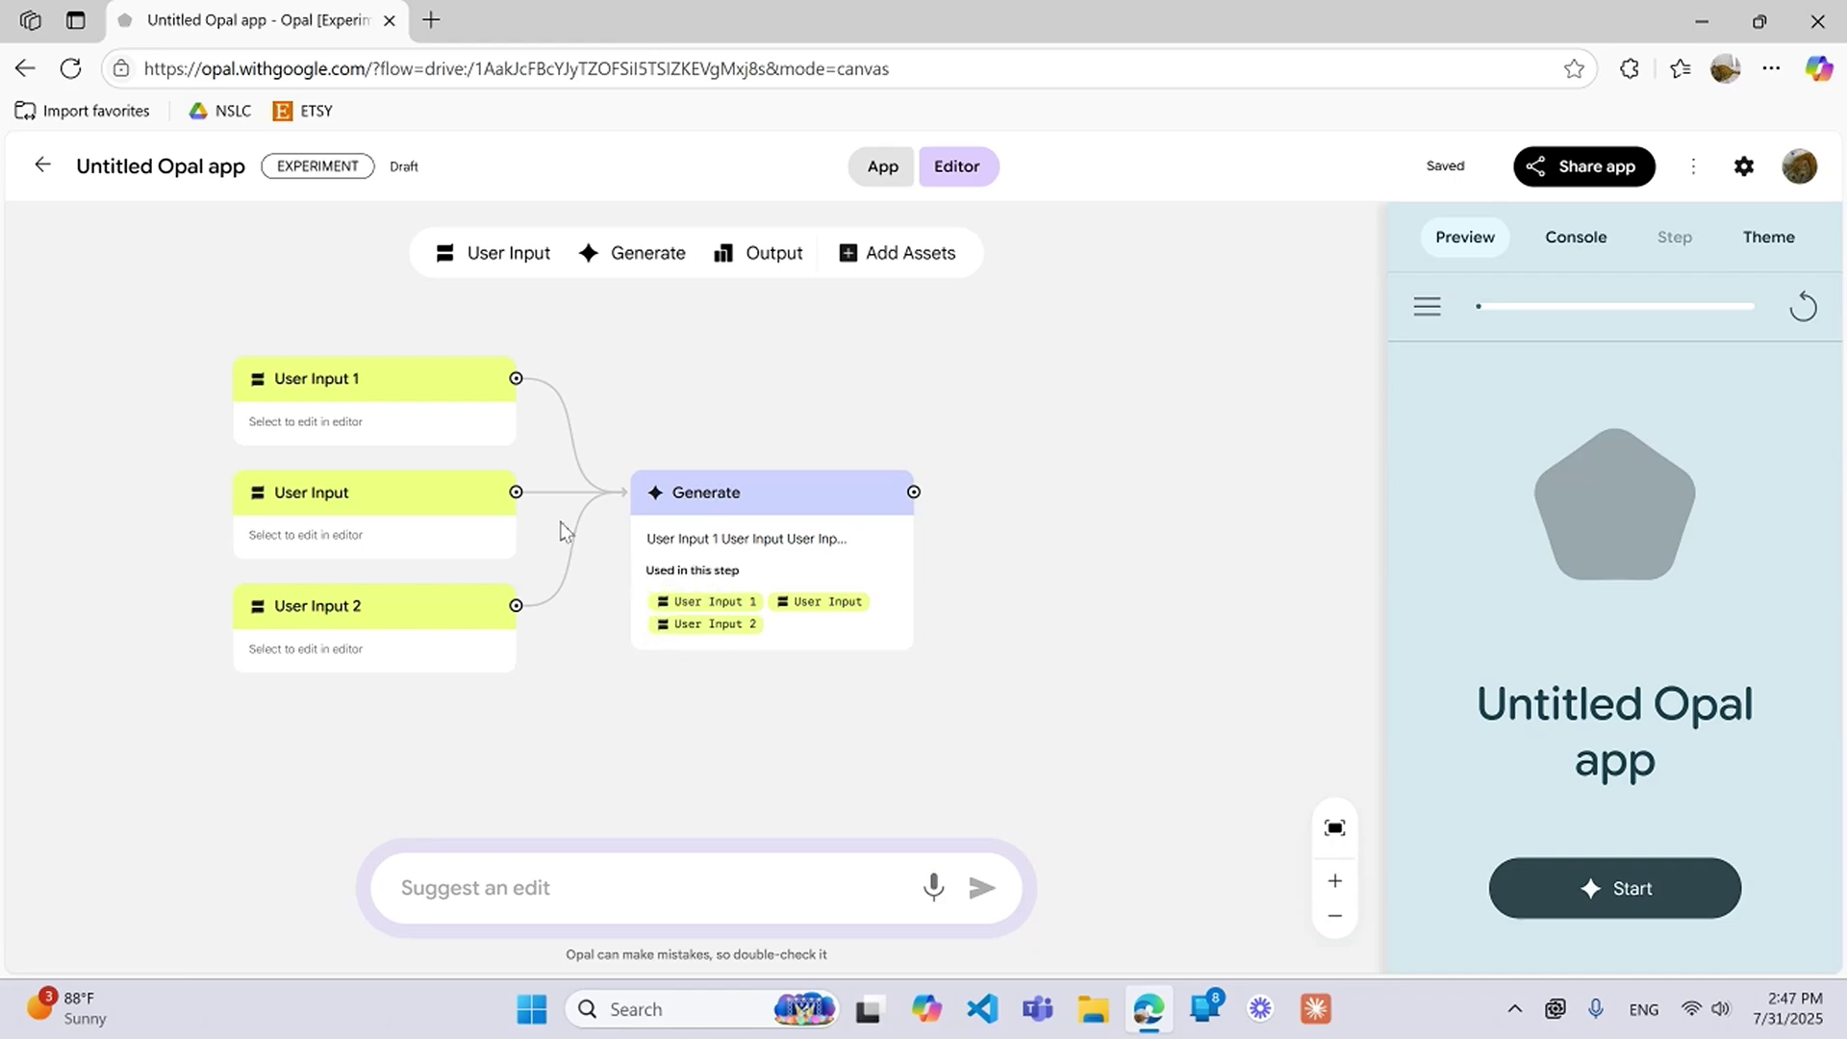
mouse_move(779, 507)
mouse_down()
mouse_move(857, 466)
mouse_move(759, 486)
mouse_move(808, 507)
mouse_up()
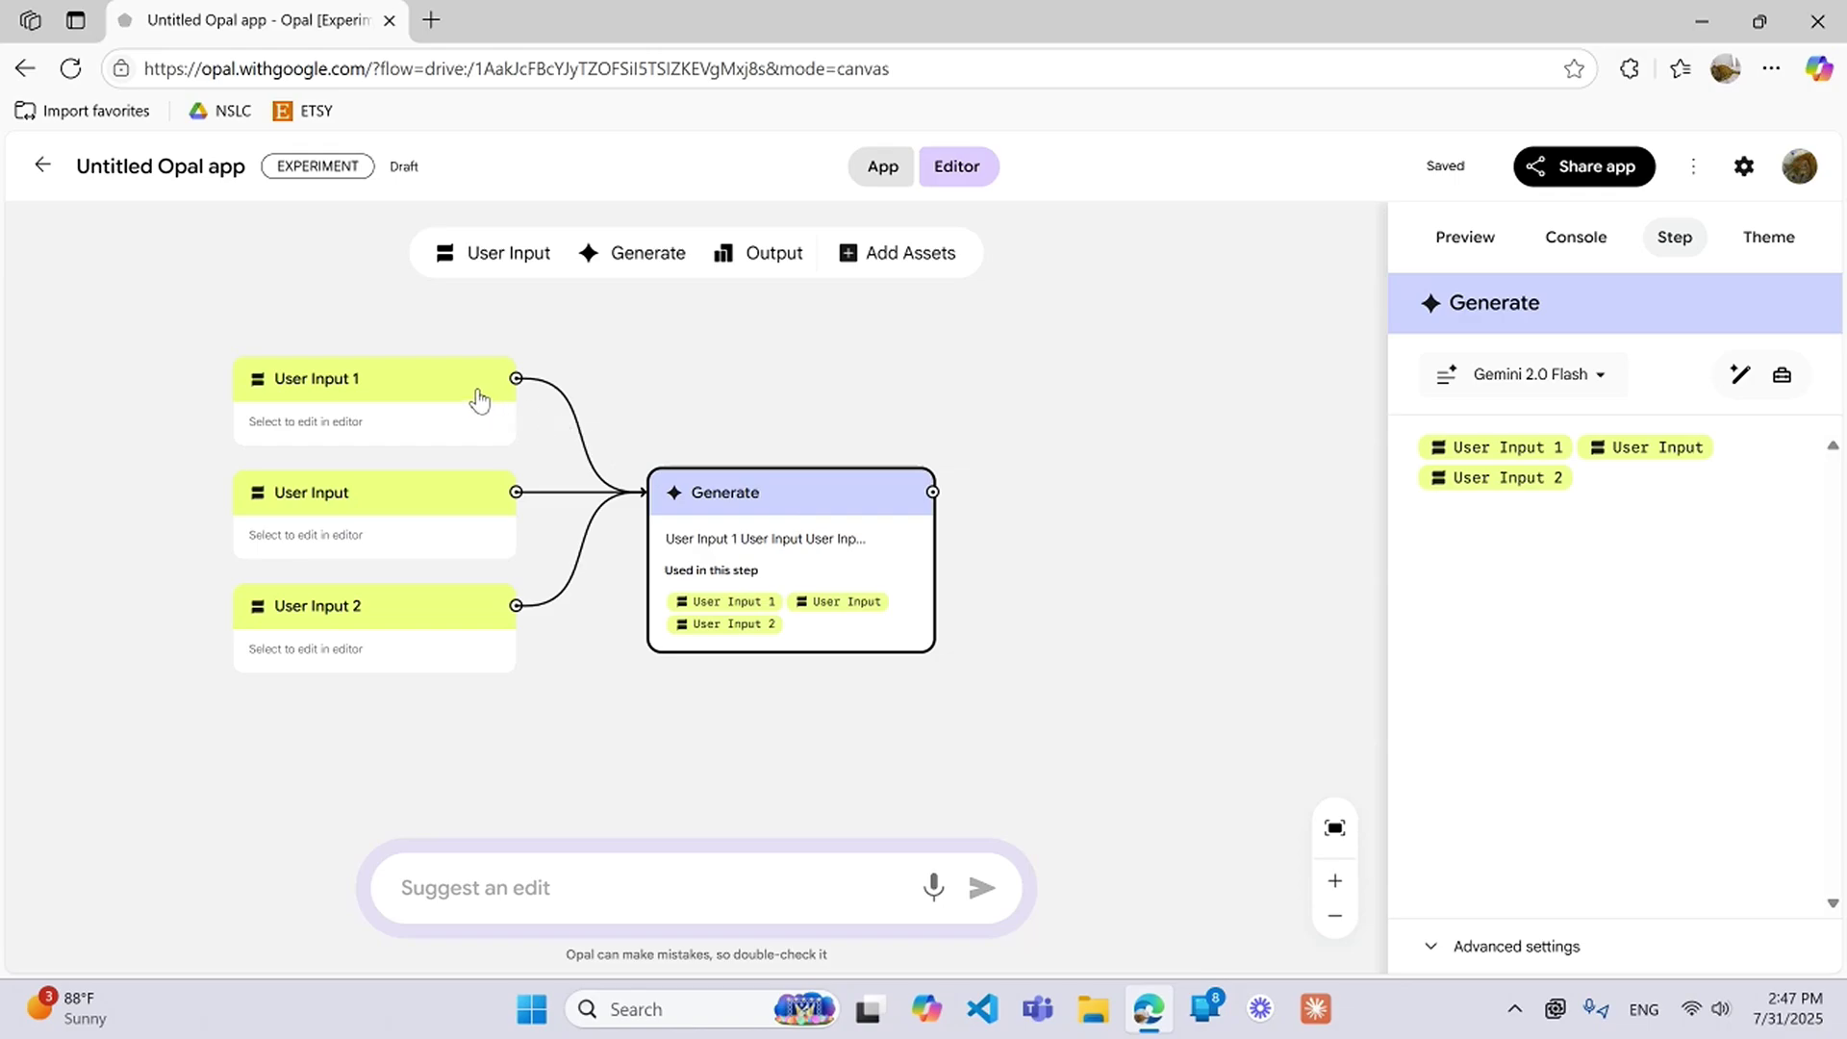
click(459, 410)
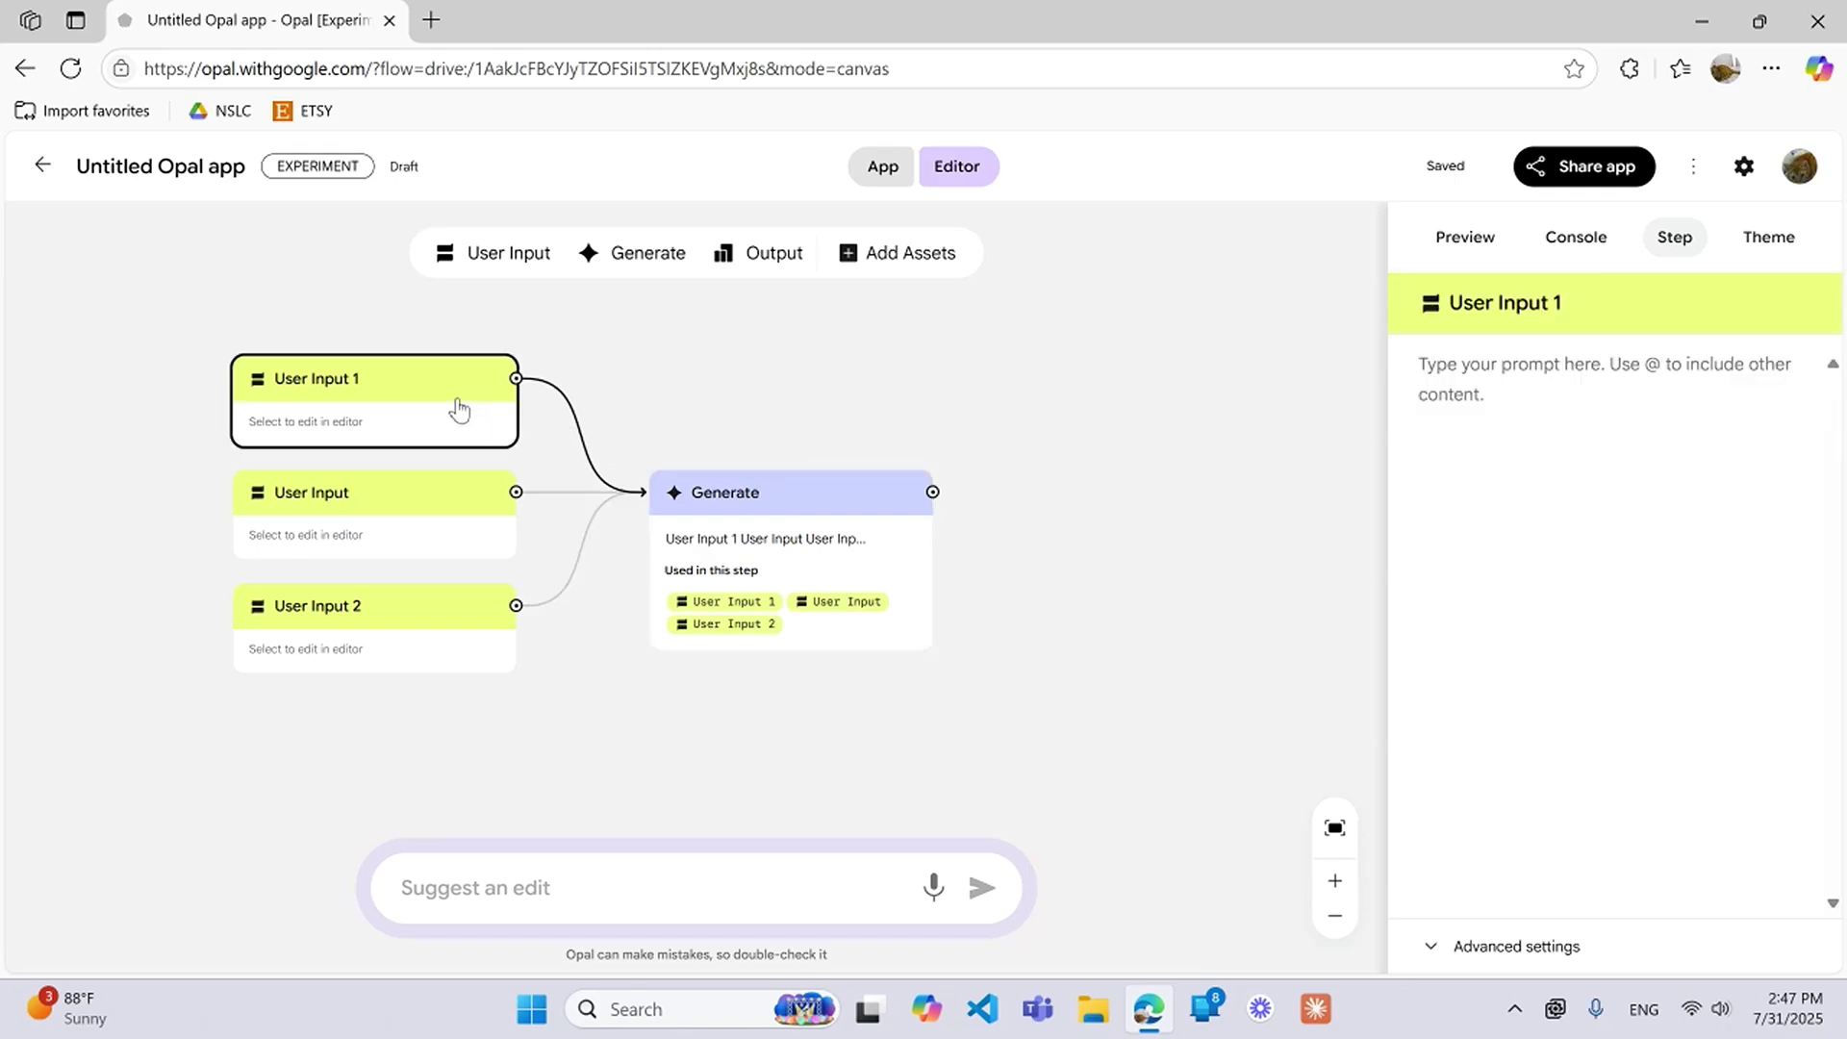
- Run the app in App view and try uploading a file from the device, cancelling the file picker
click(871, 177)
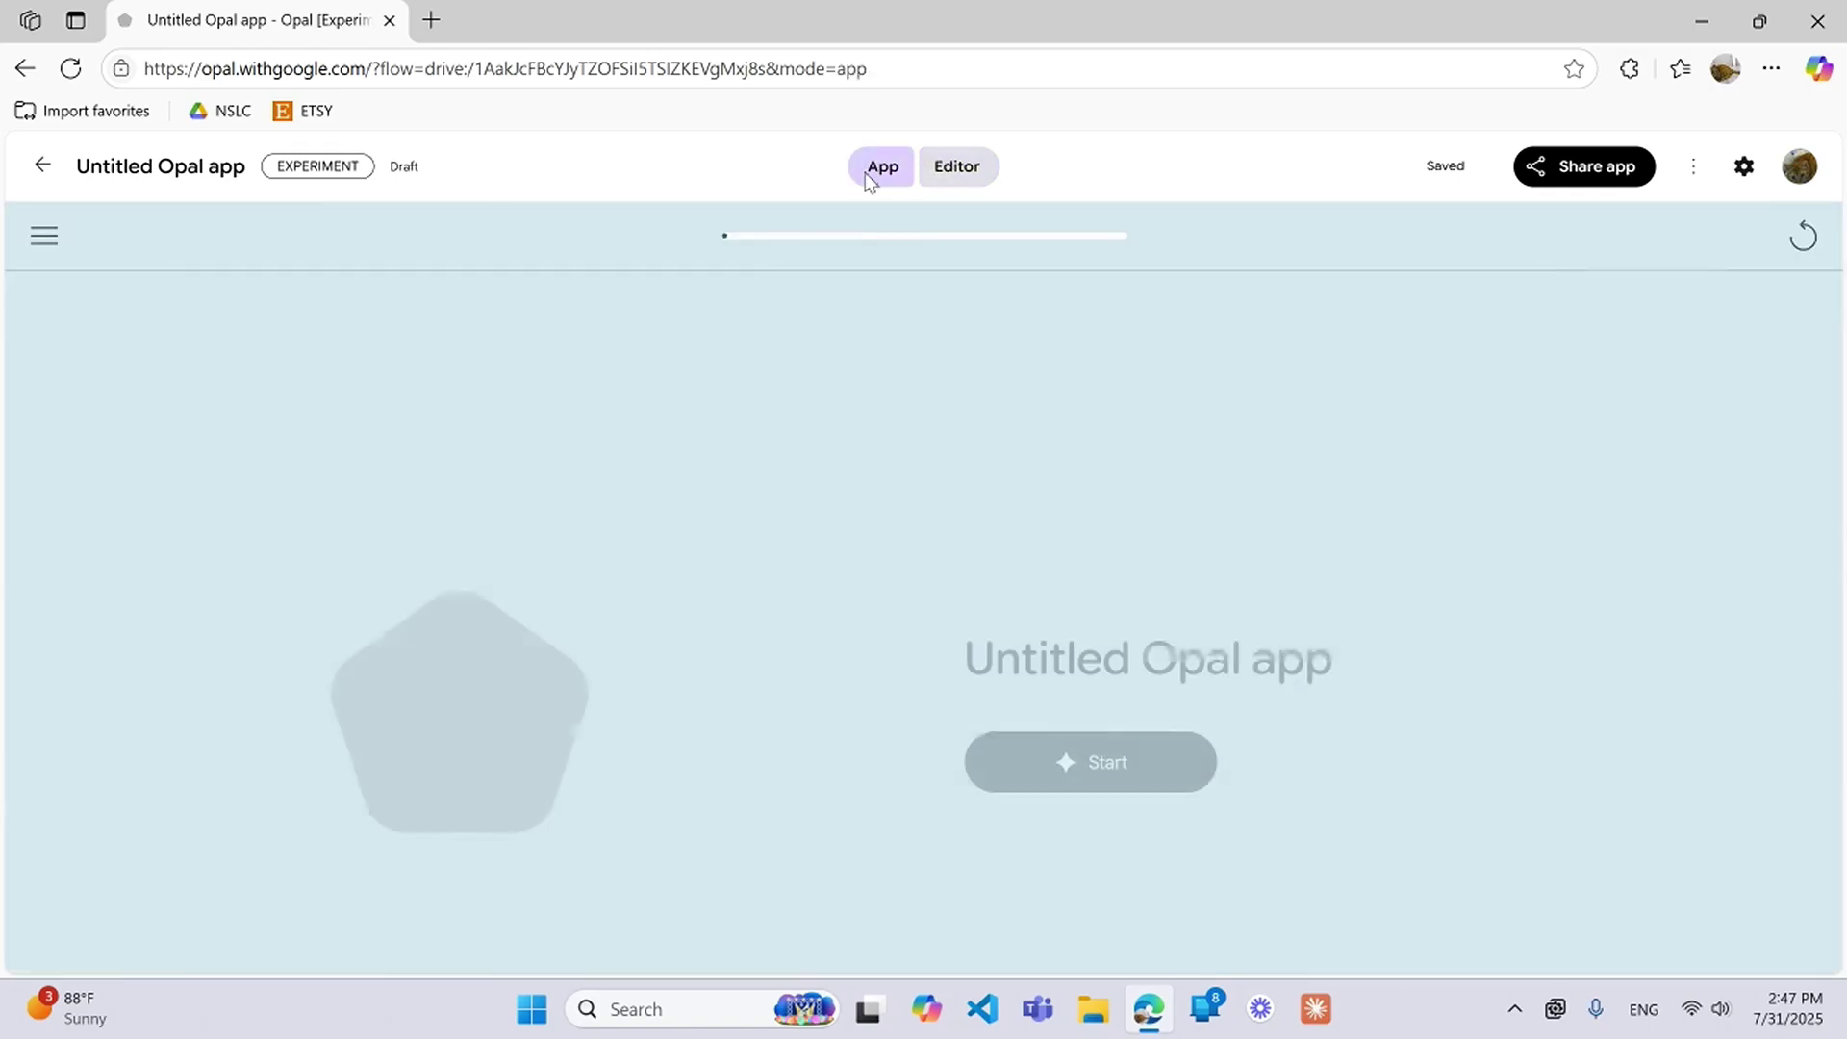
click(1043, 770)
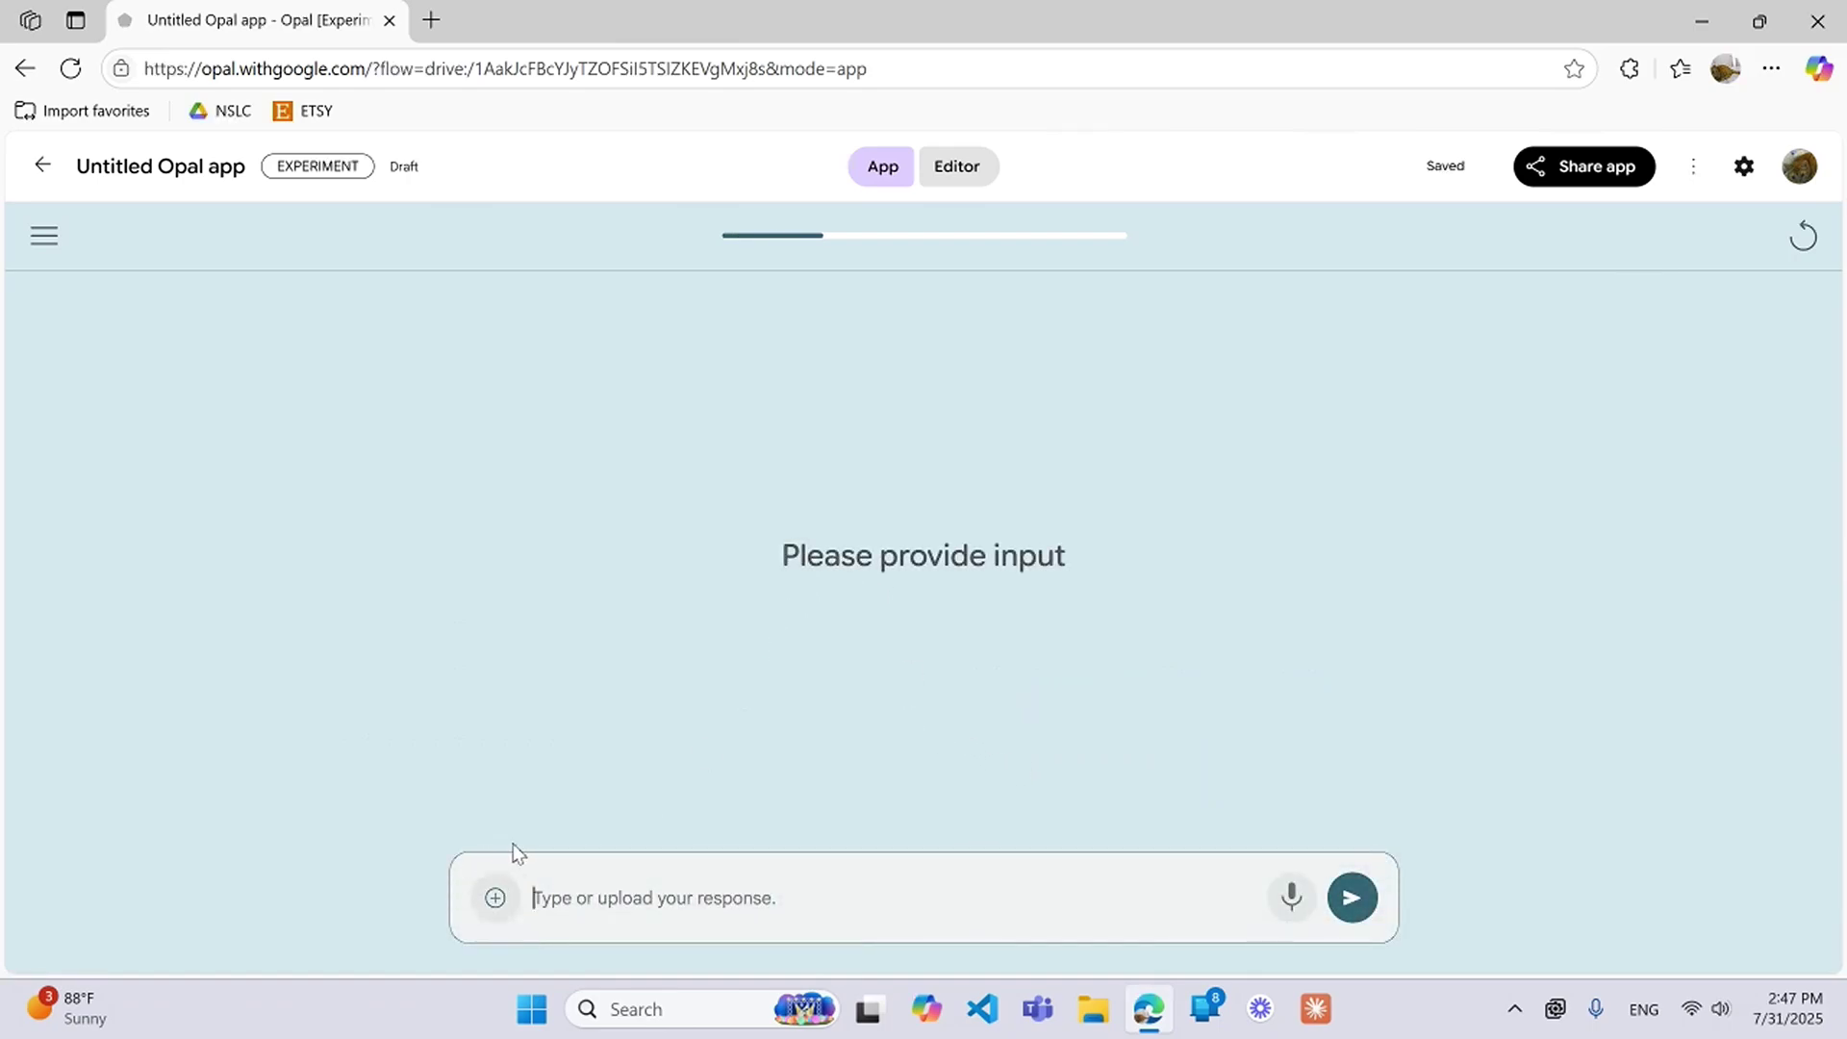
click(510, 901)
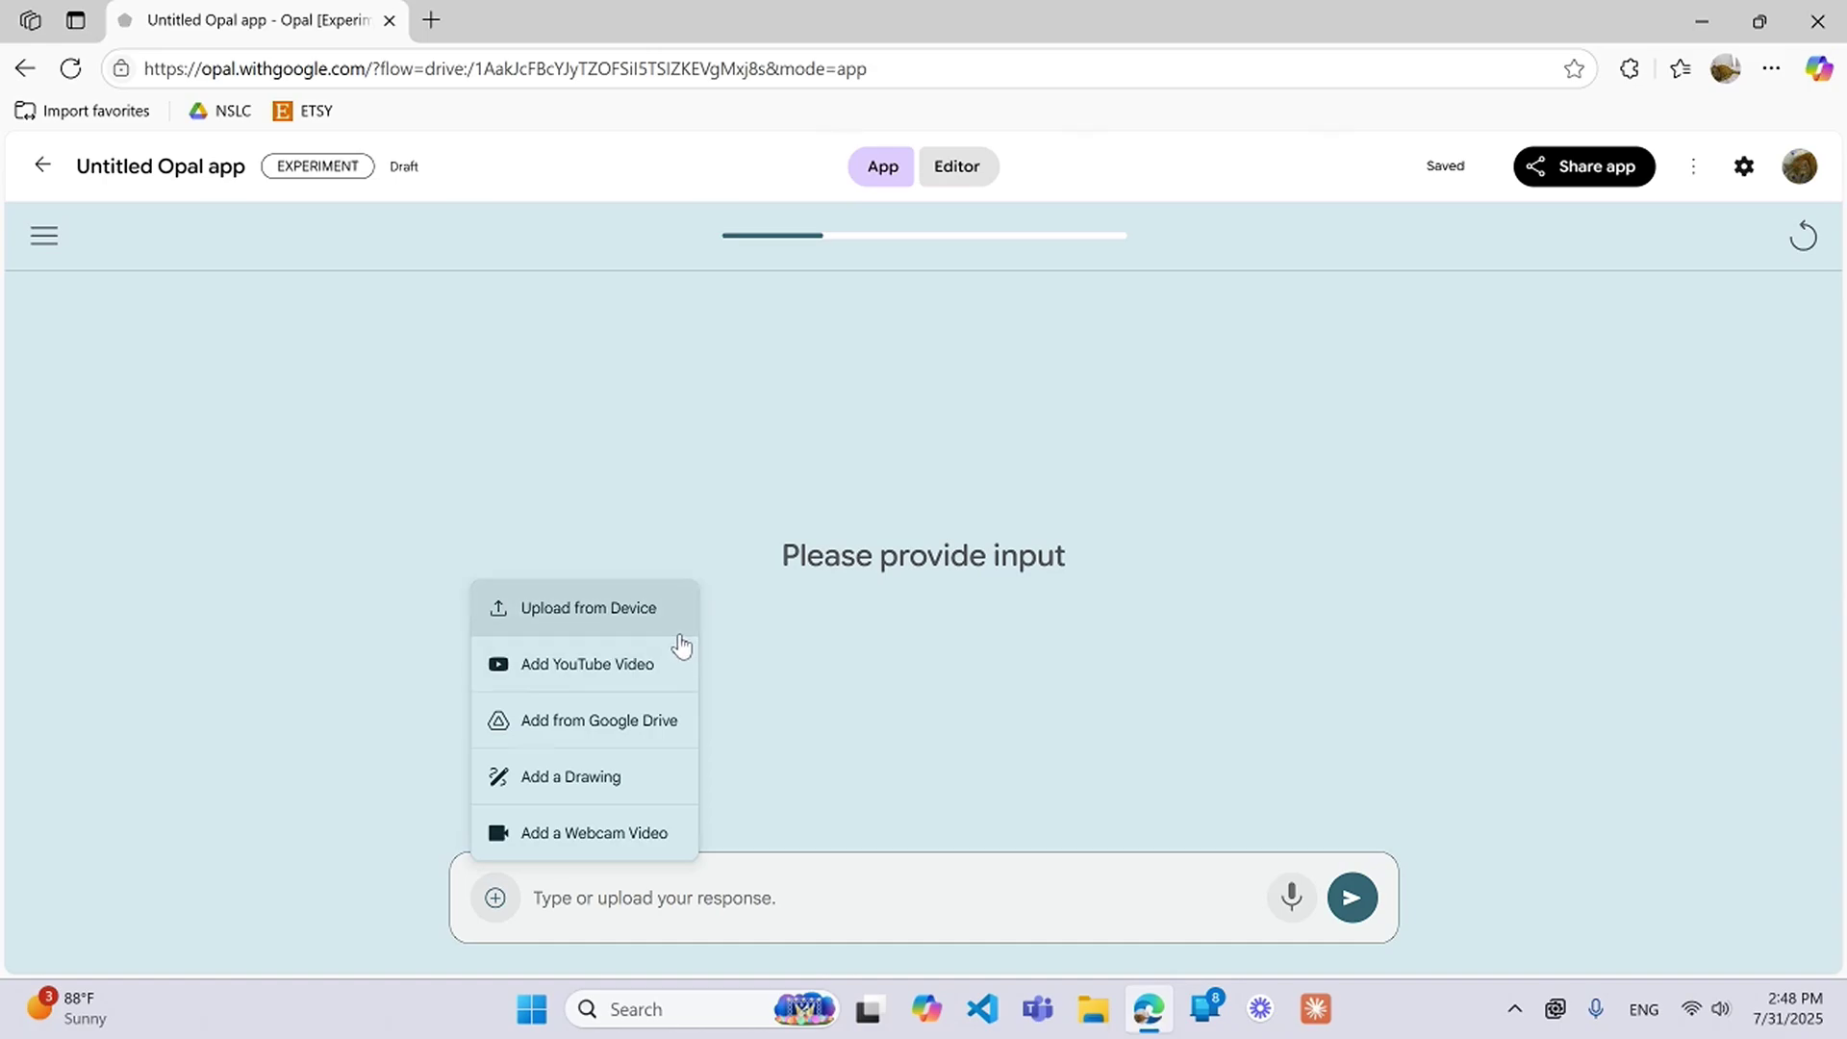
click(679, 634)
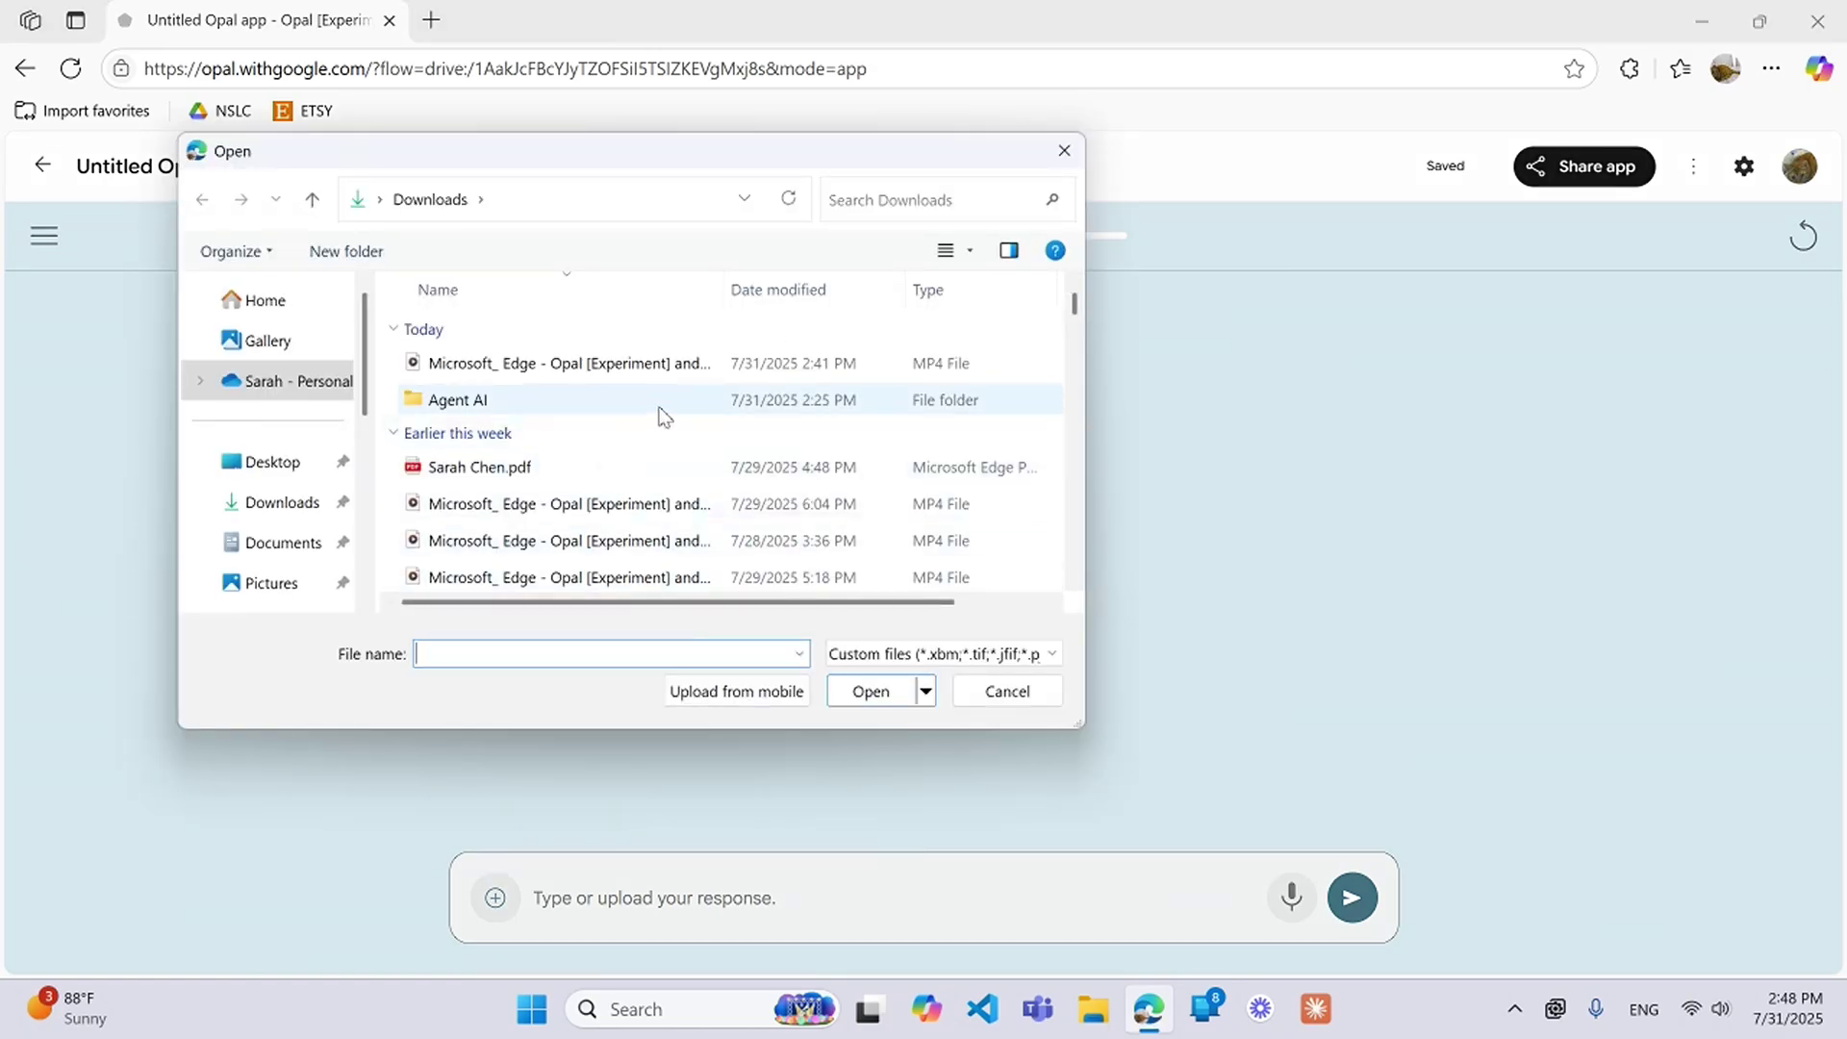
click(1063, 163)
click(495, 898)
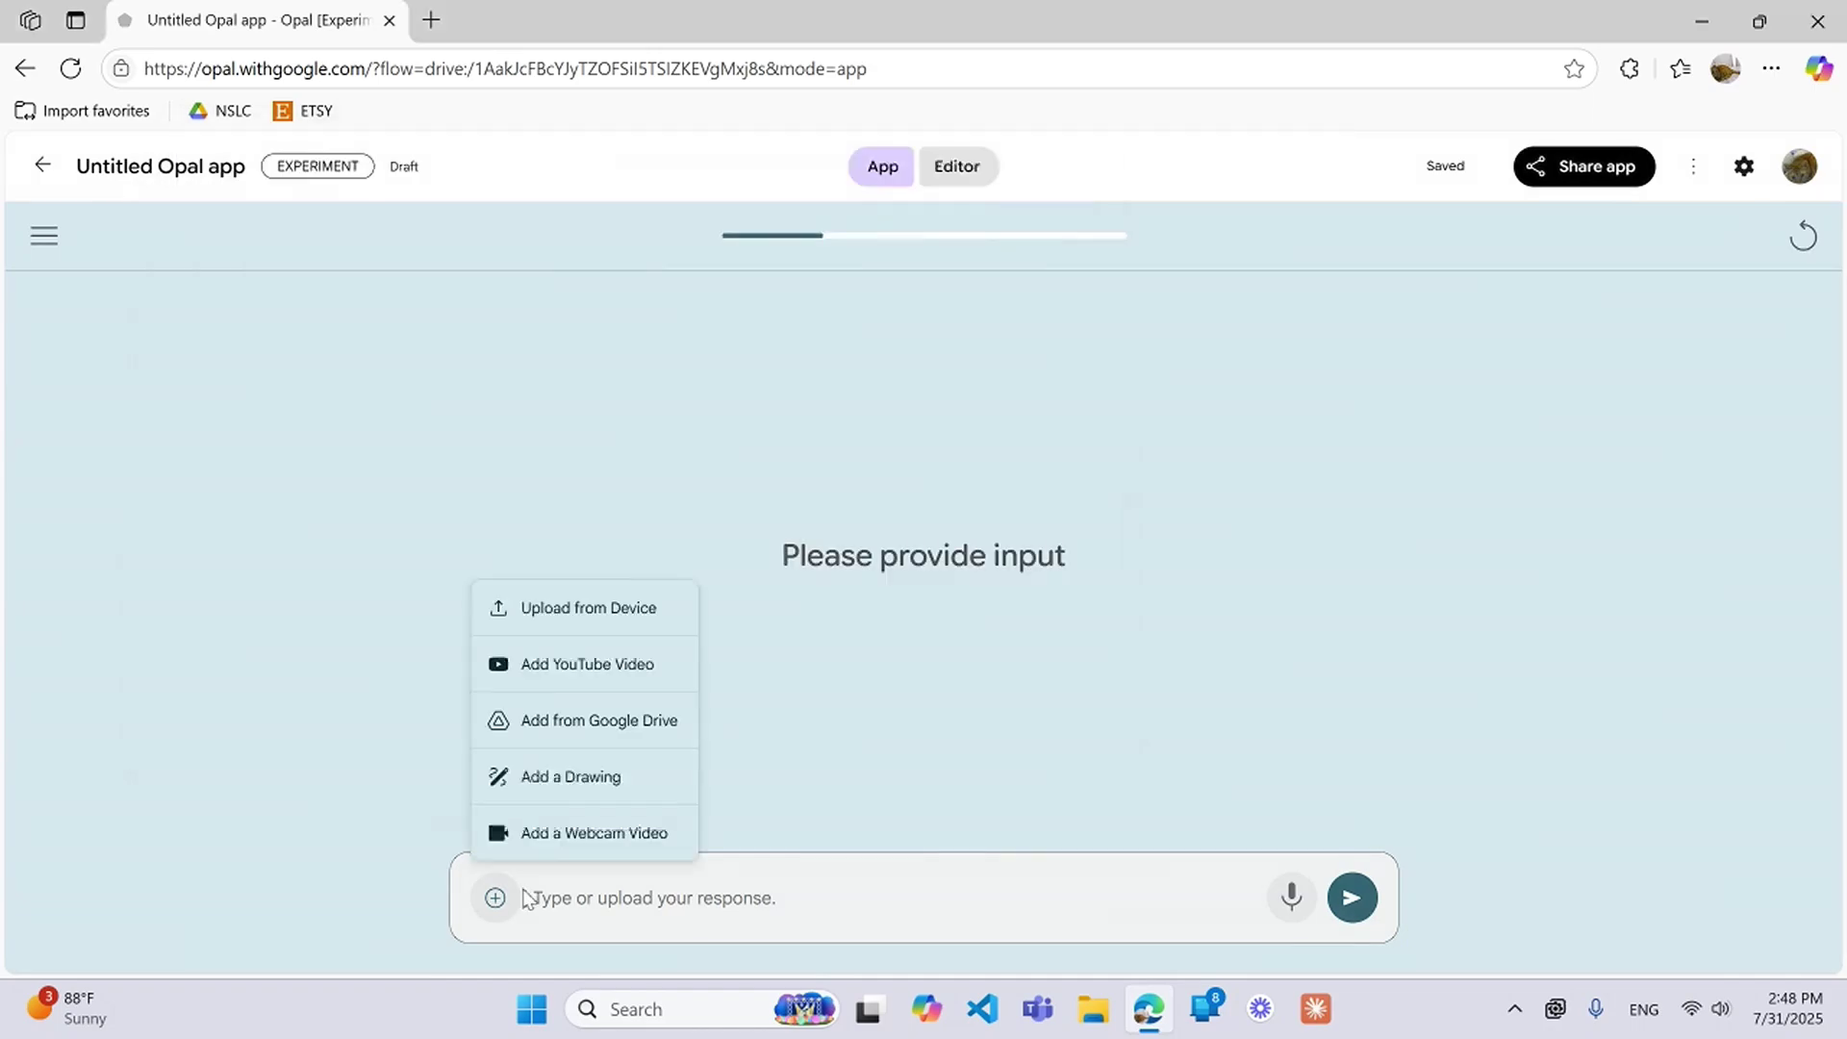
- Try attaching a YouTube video, cancel it, and choose Add from Google Drive instead
click(628, 690)
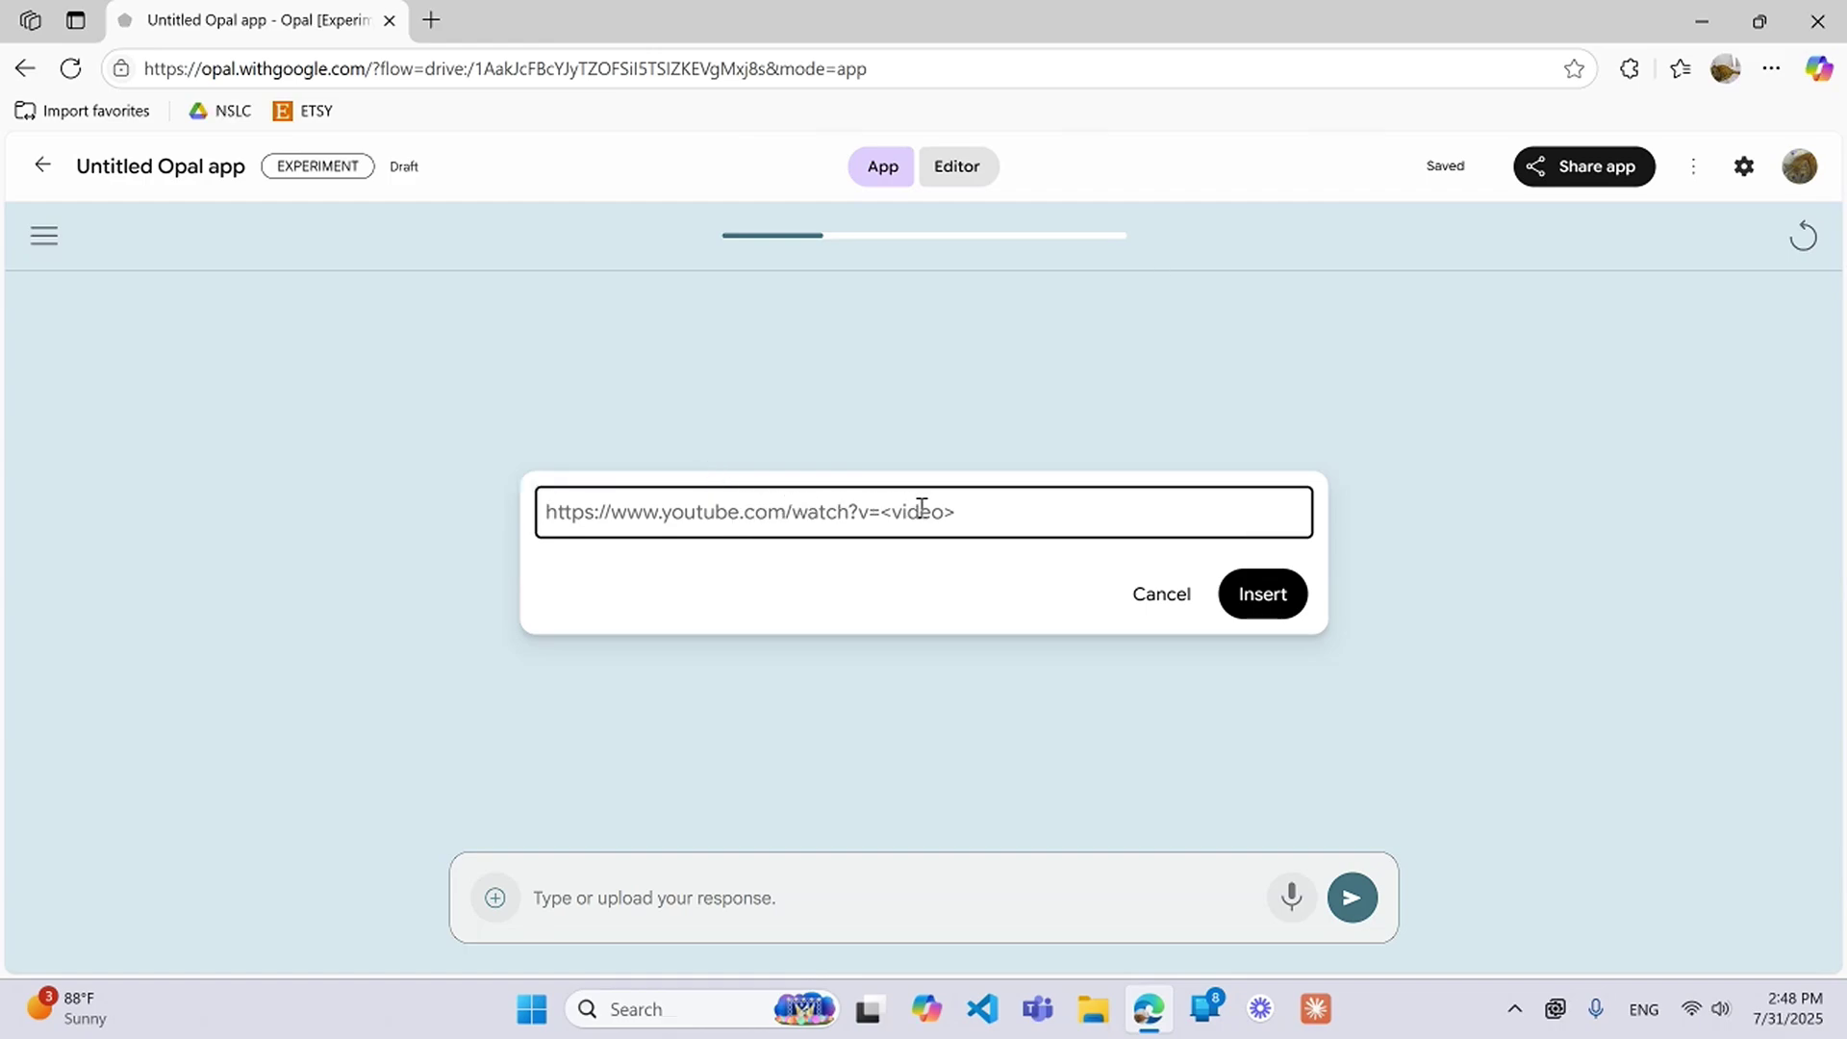
click(1164, 596)
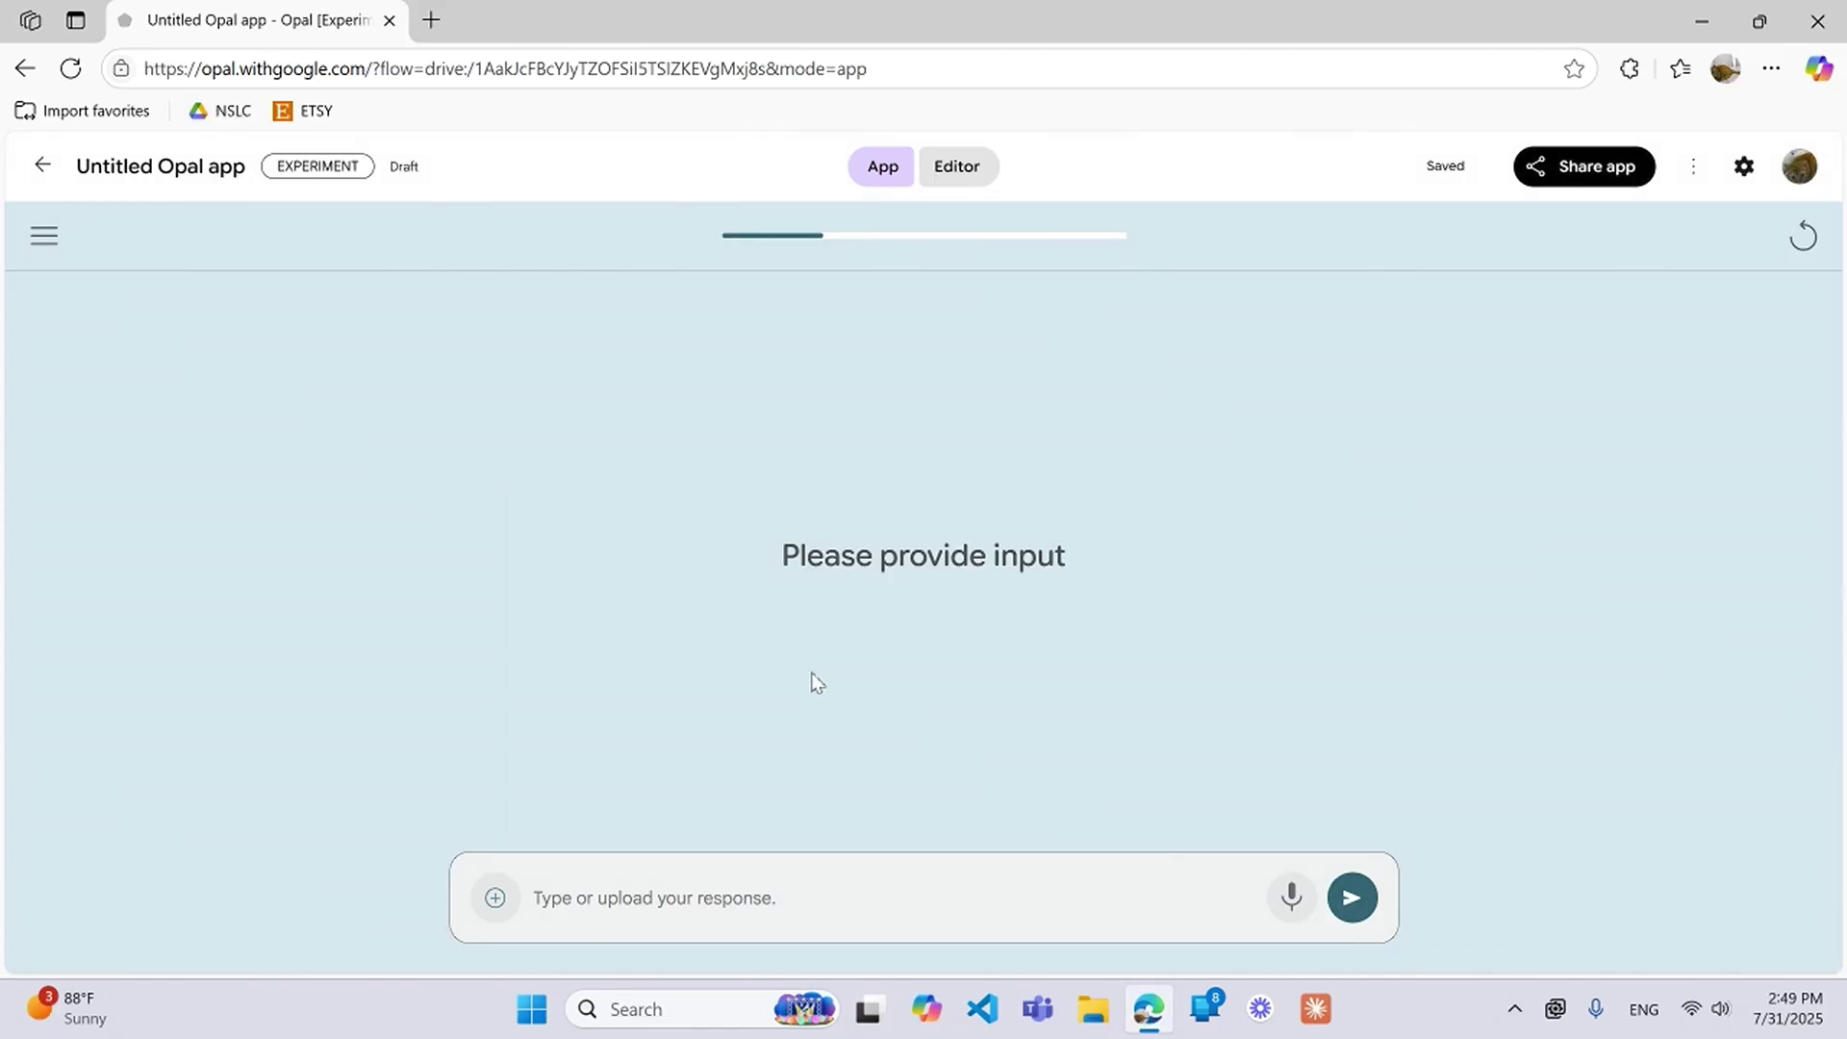
click(495, 905)
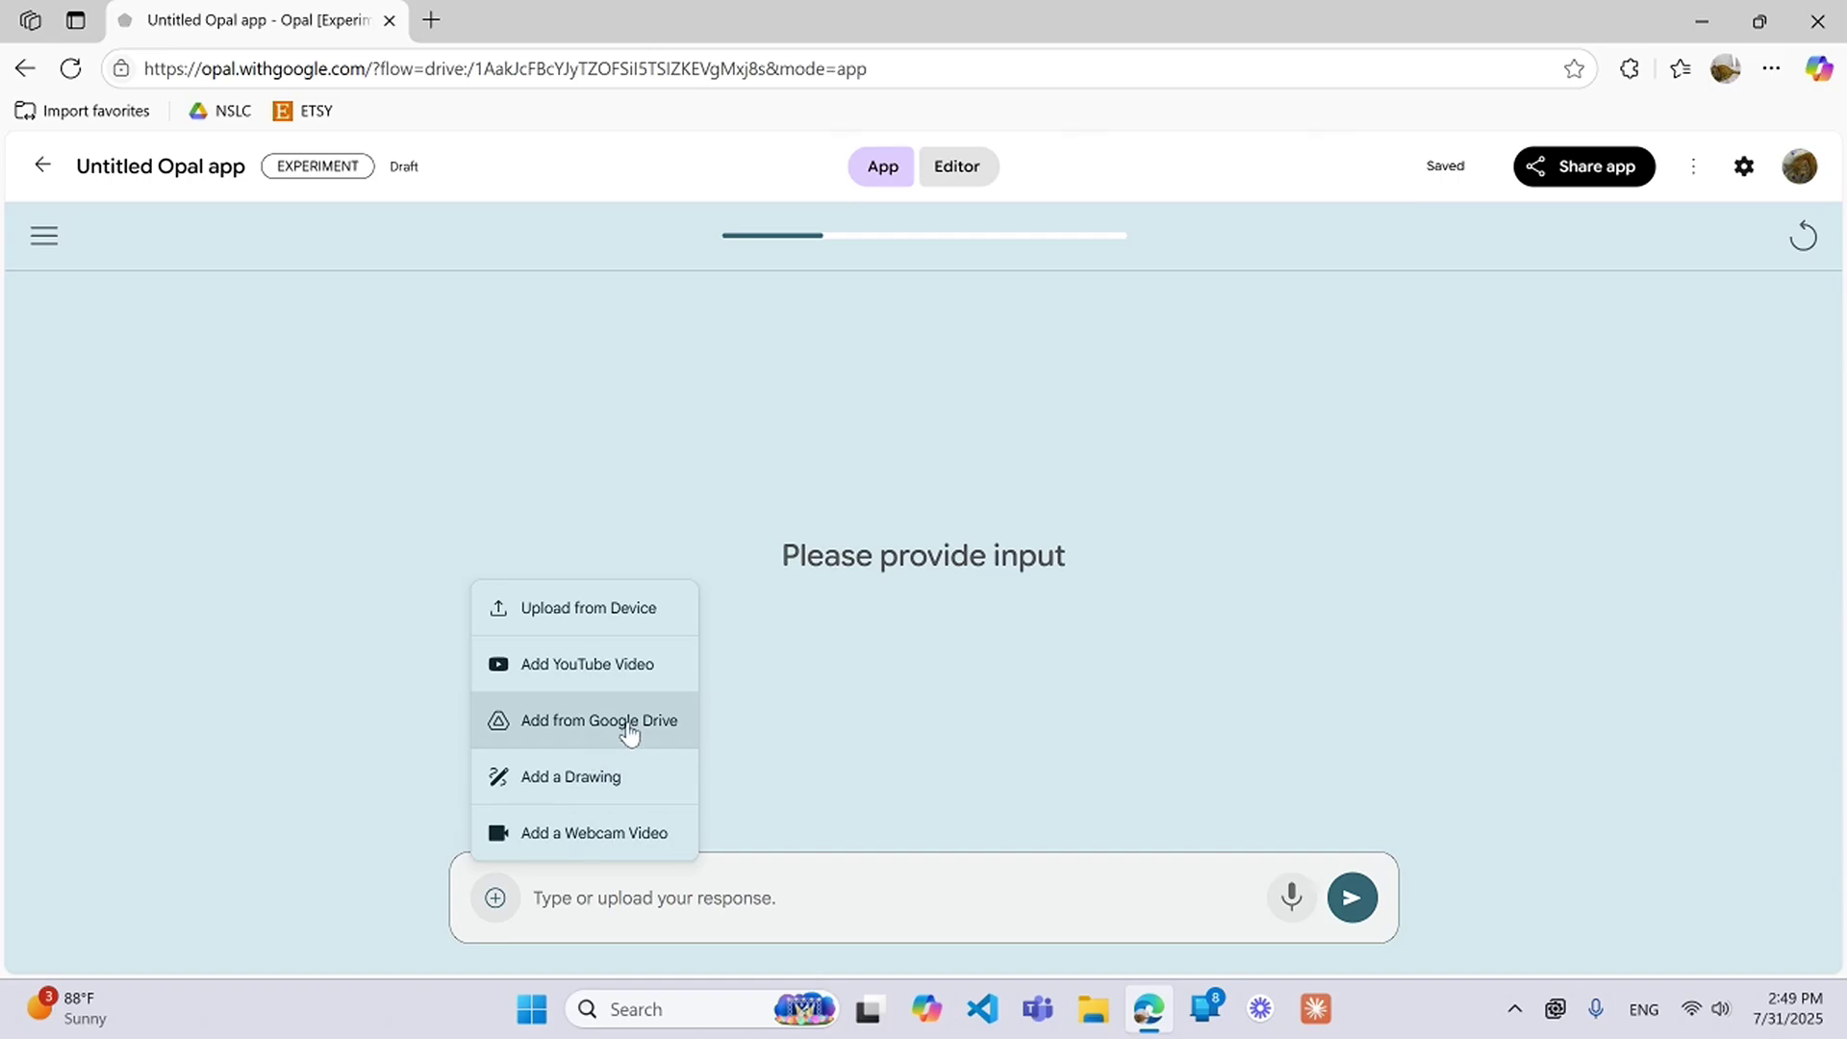
click(628, 723)
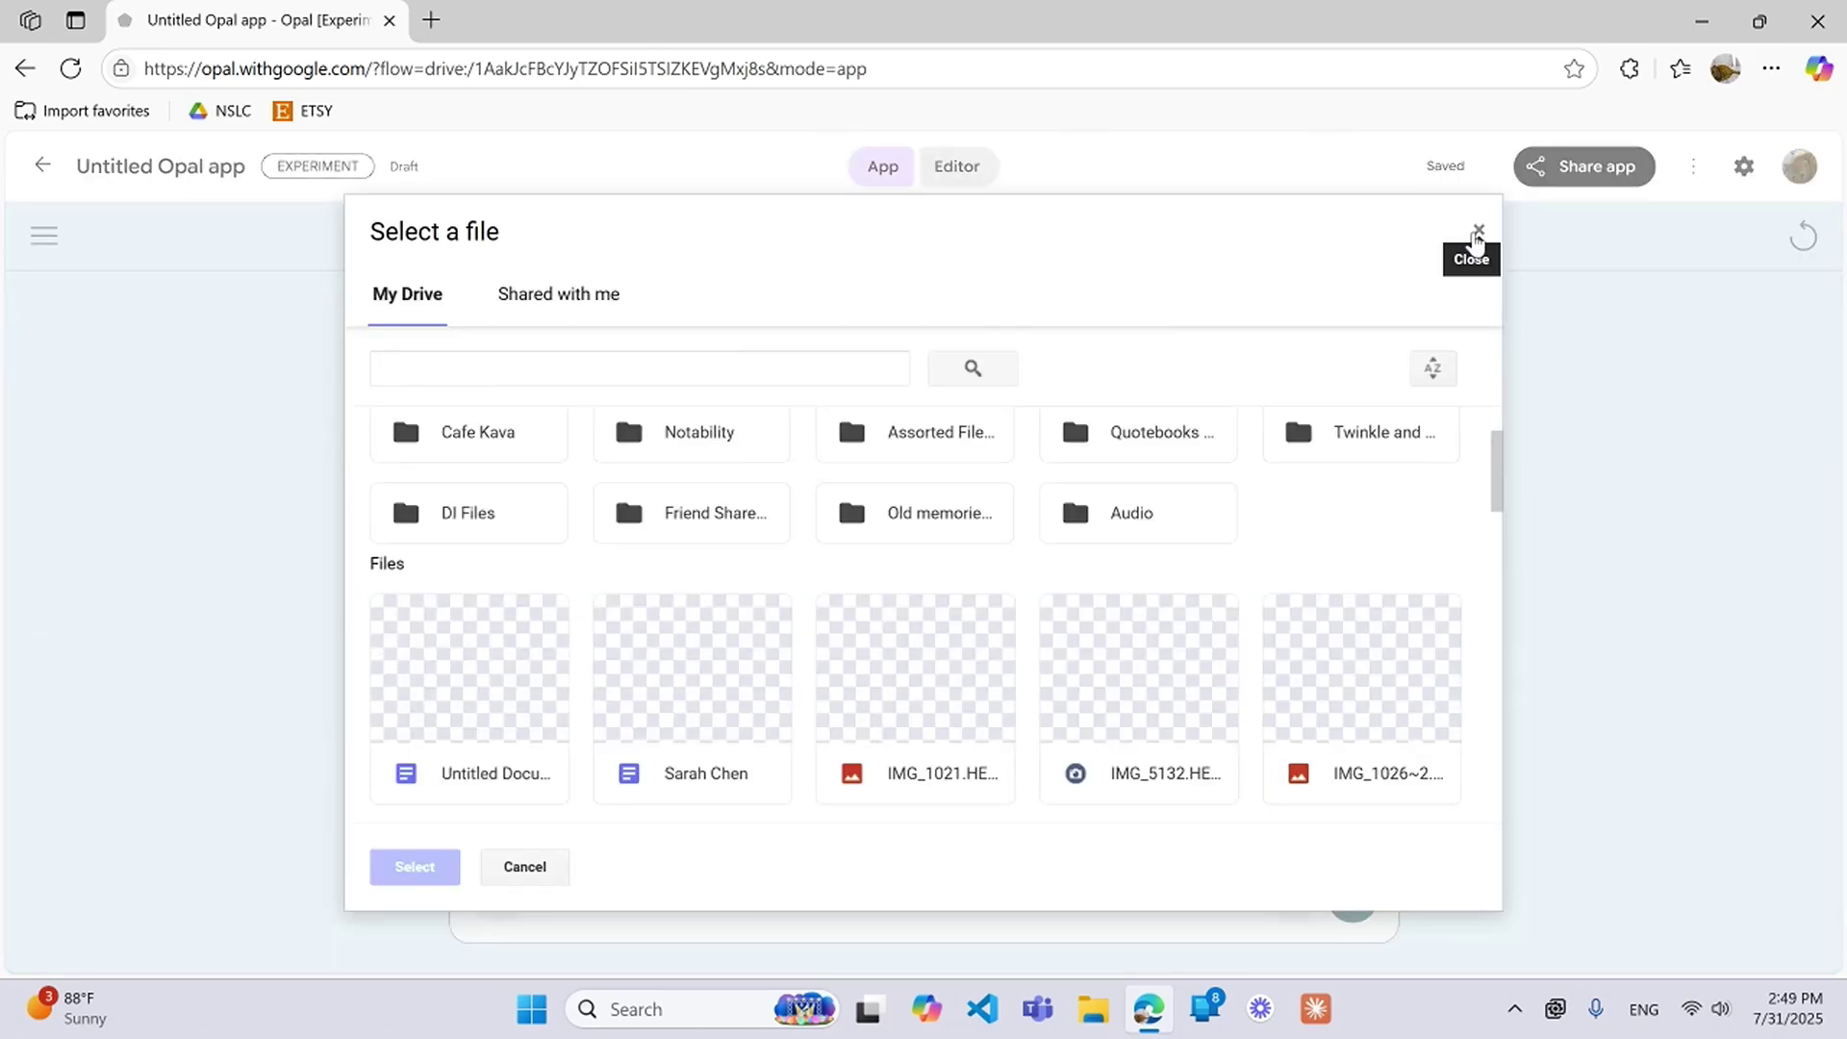
- Close the Google Drive picker and bring up the attachment options again
click(1477, 236)
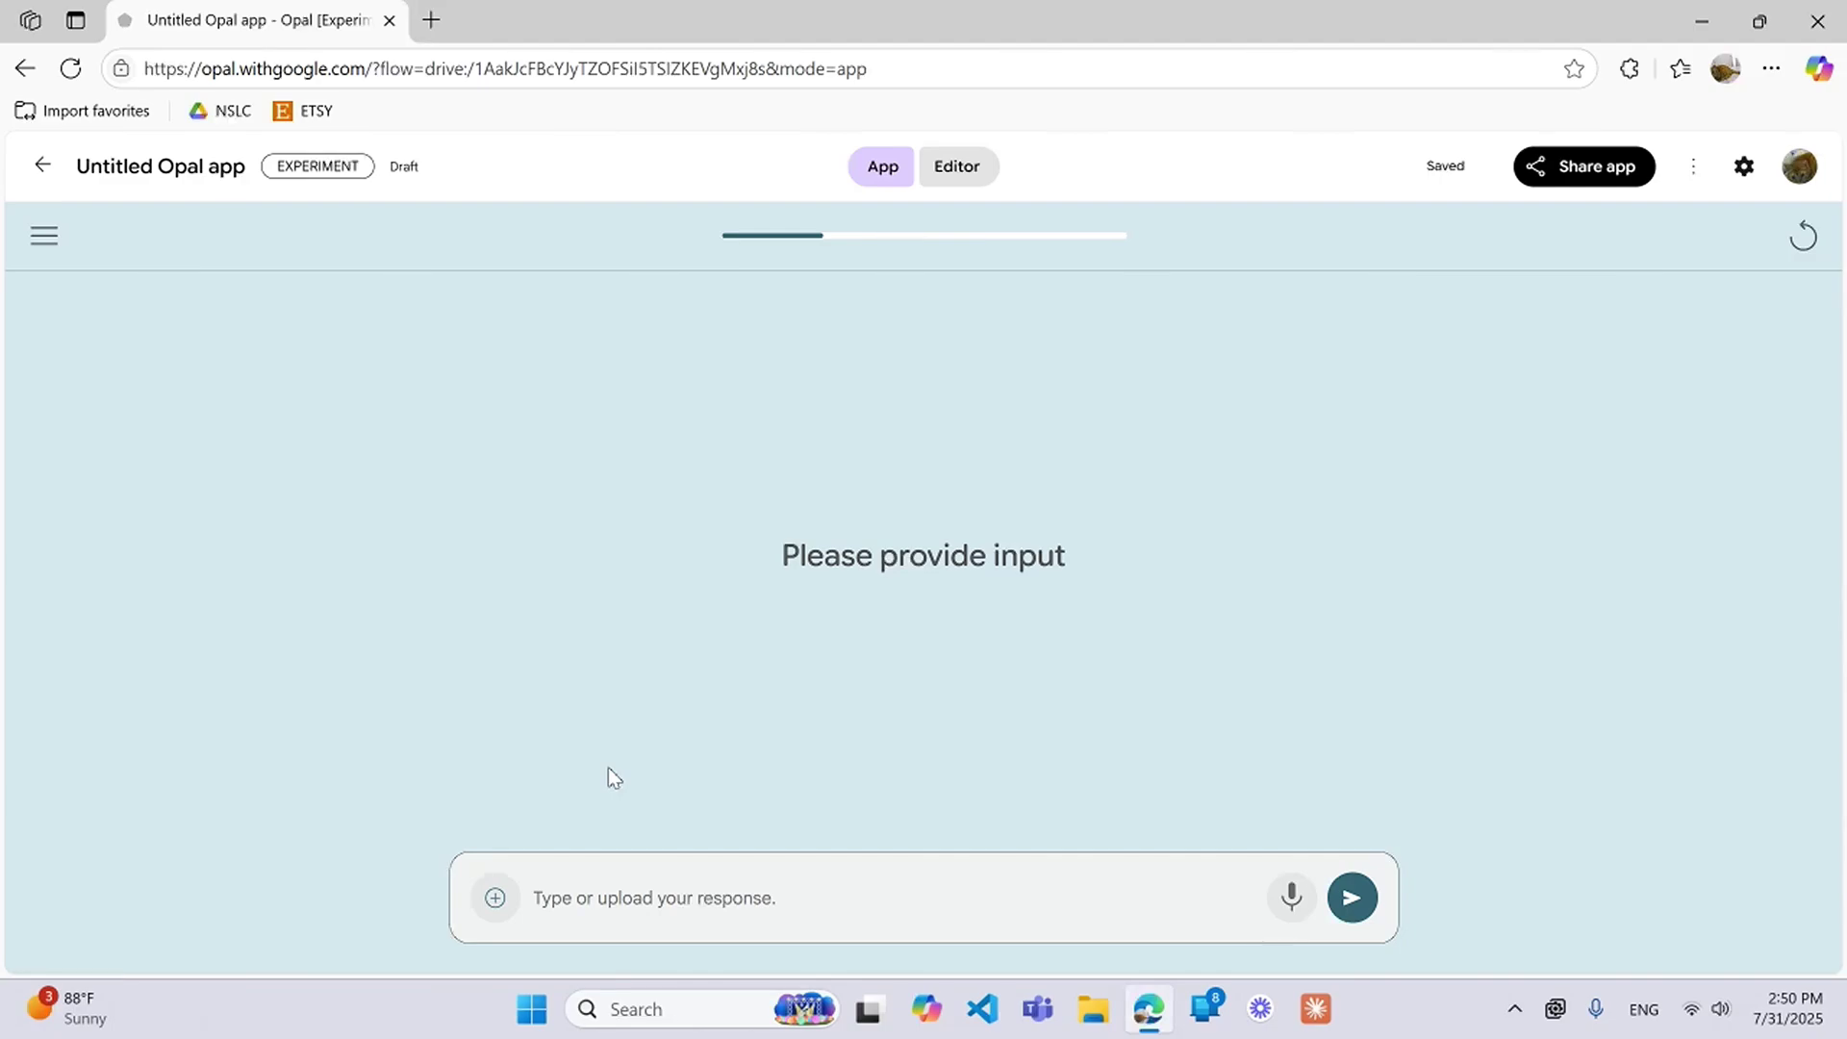
click(495, 898)
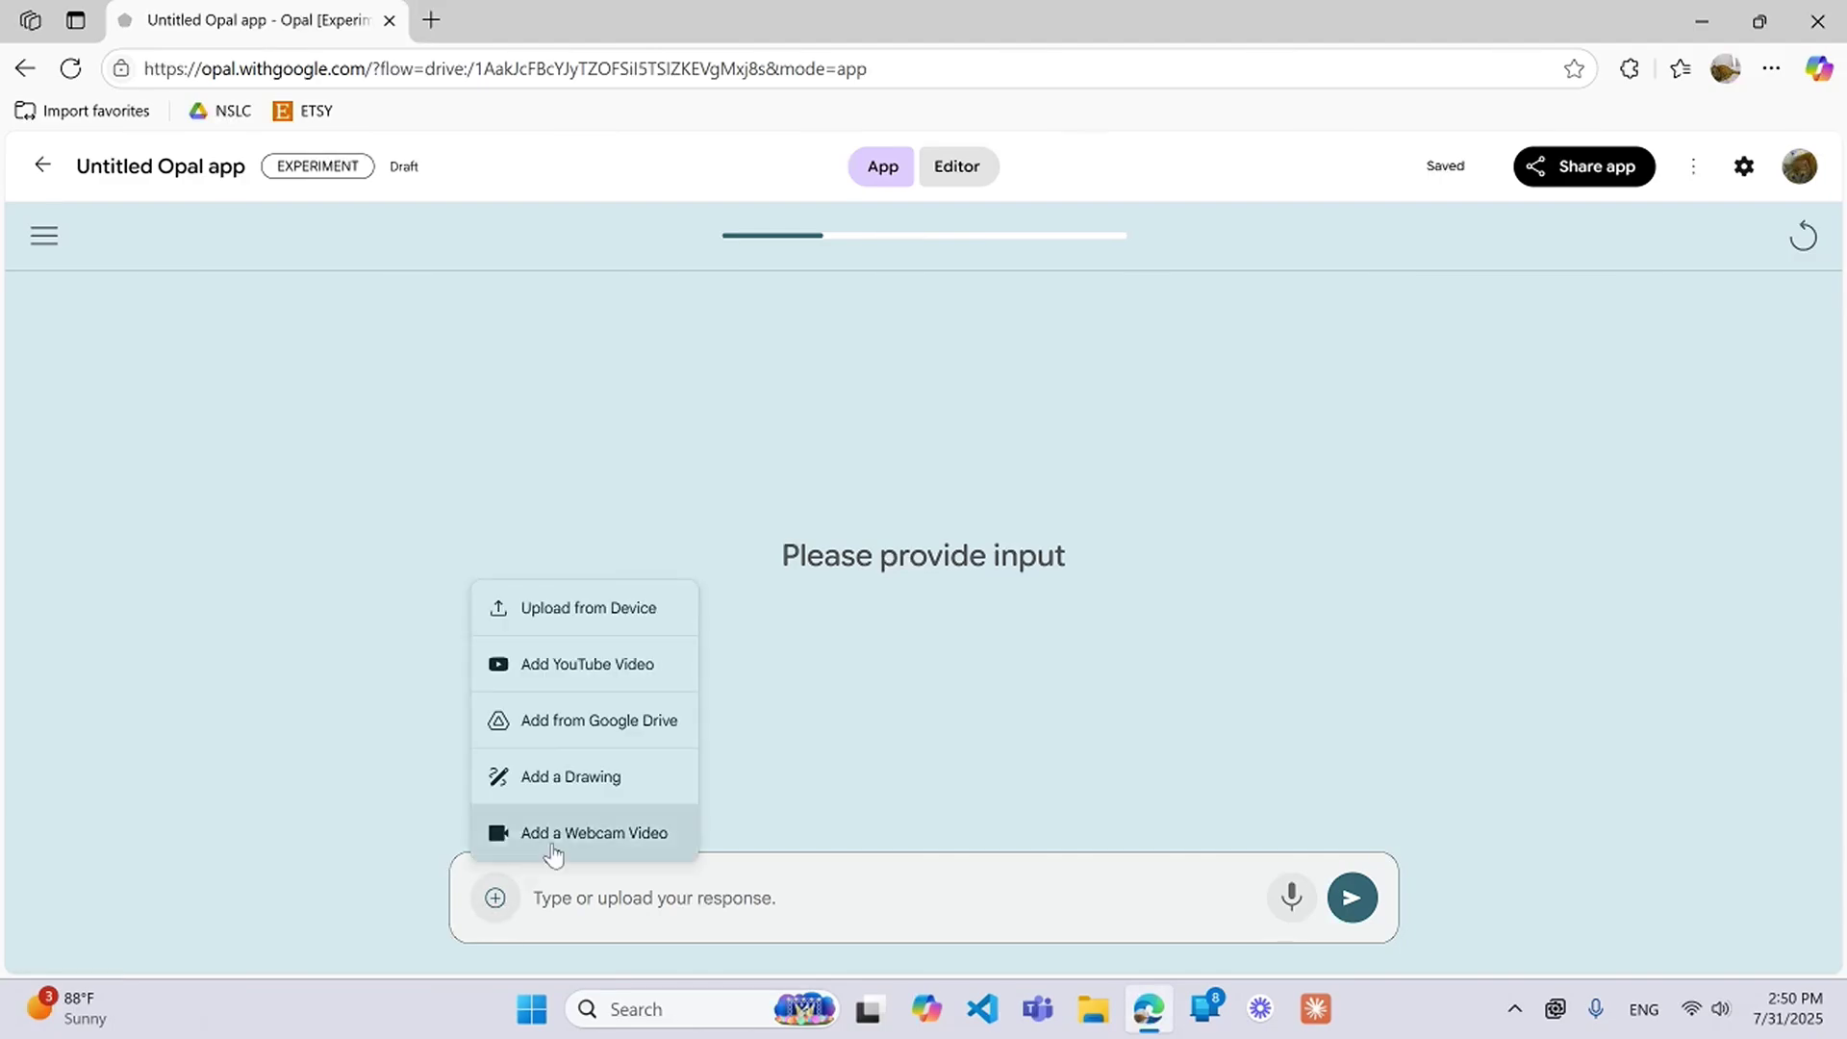
click(573, 778)
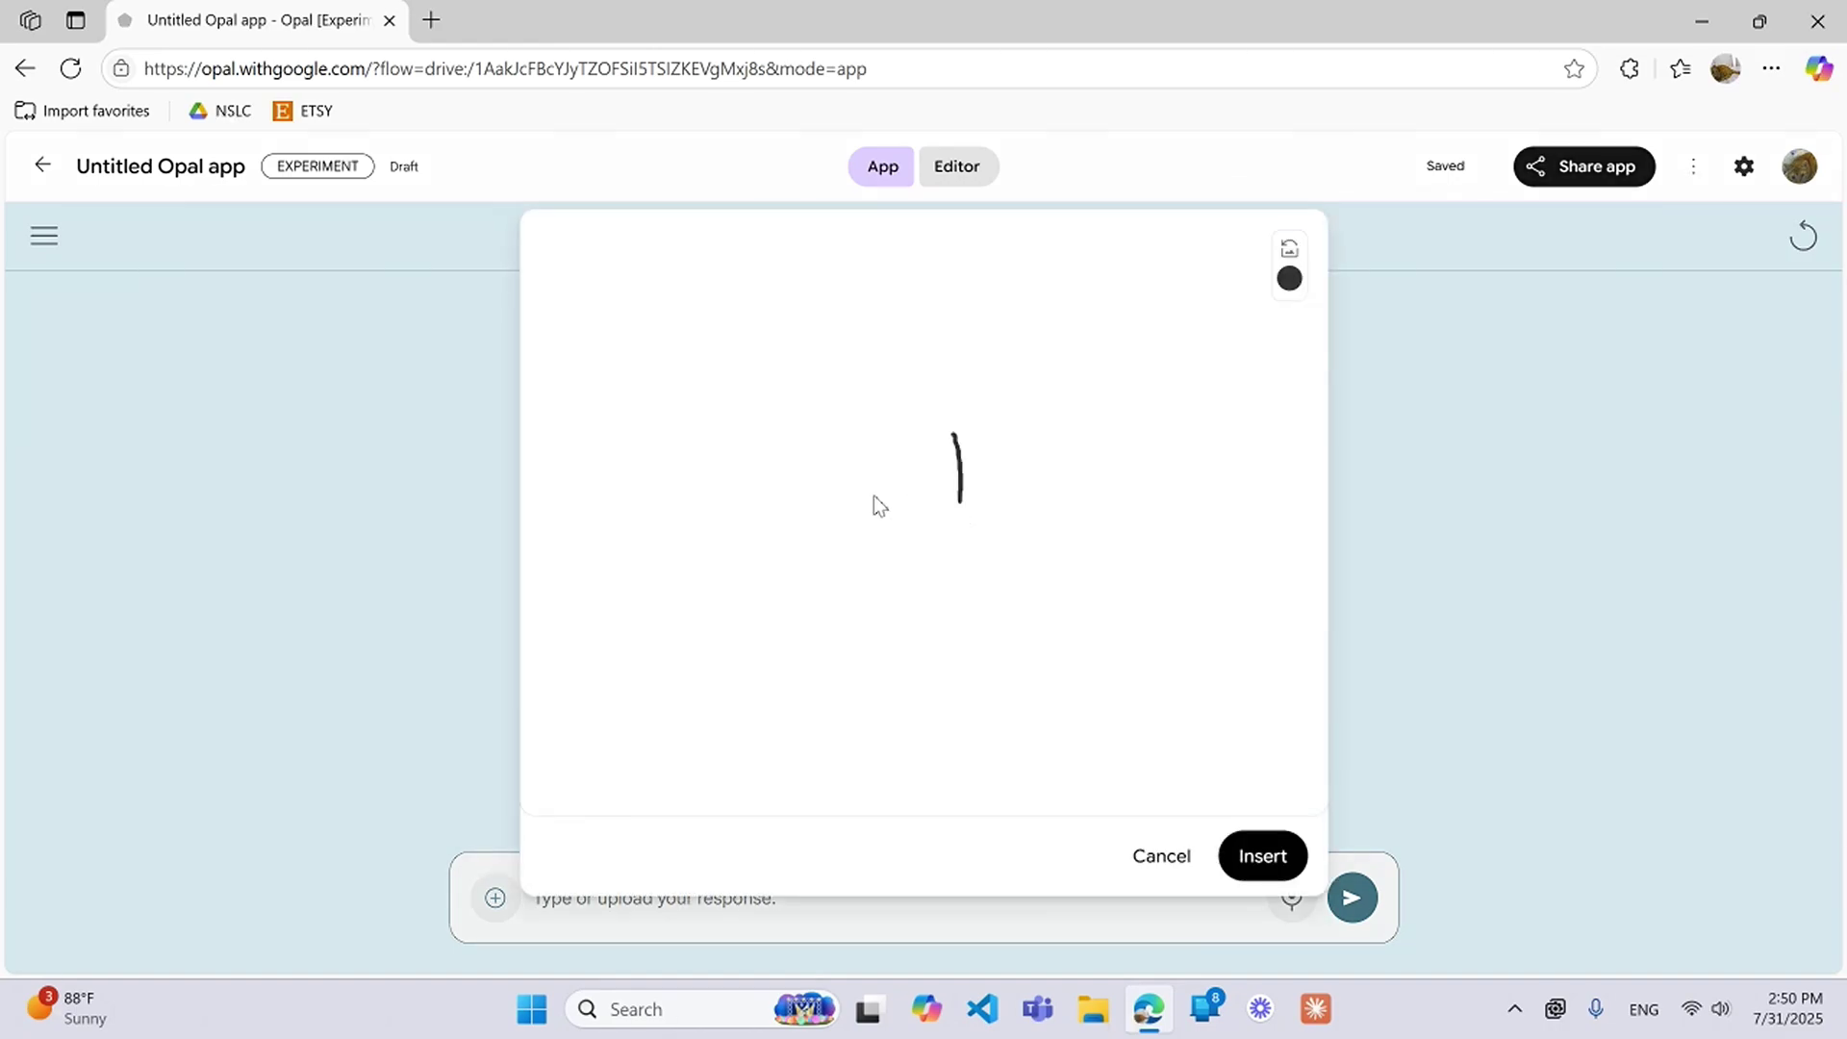
mouse_move(835, 440)
mouse_down()
mouse_move(837, 501)
mouse_move(995, 558)
mouse_move(1013, 519)
mouse_up()
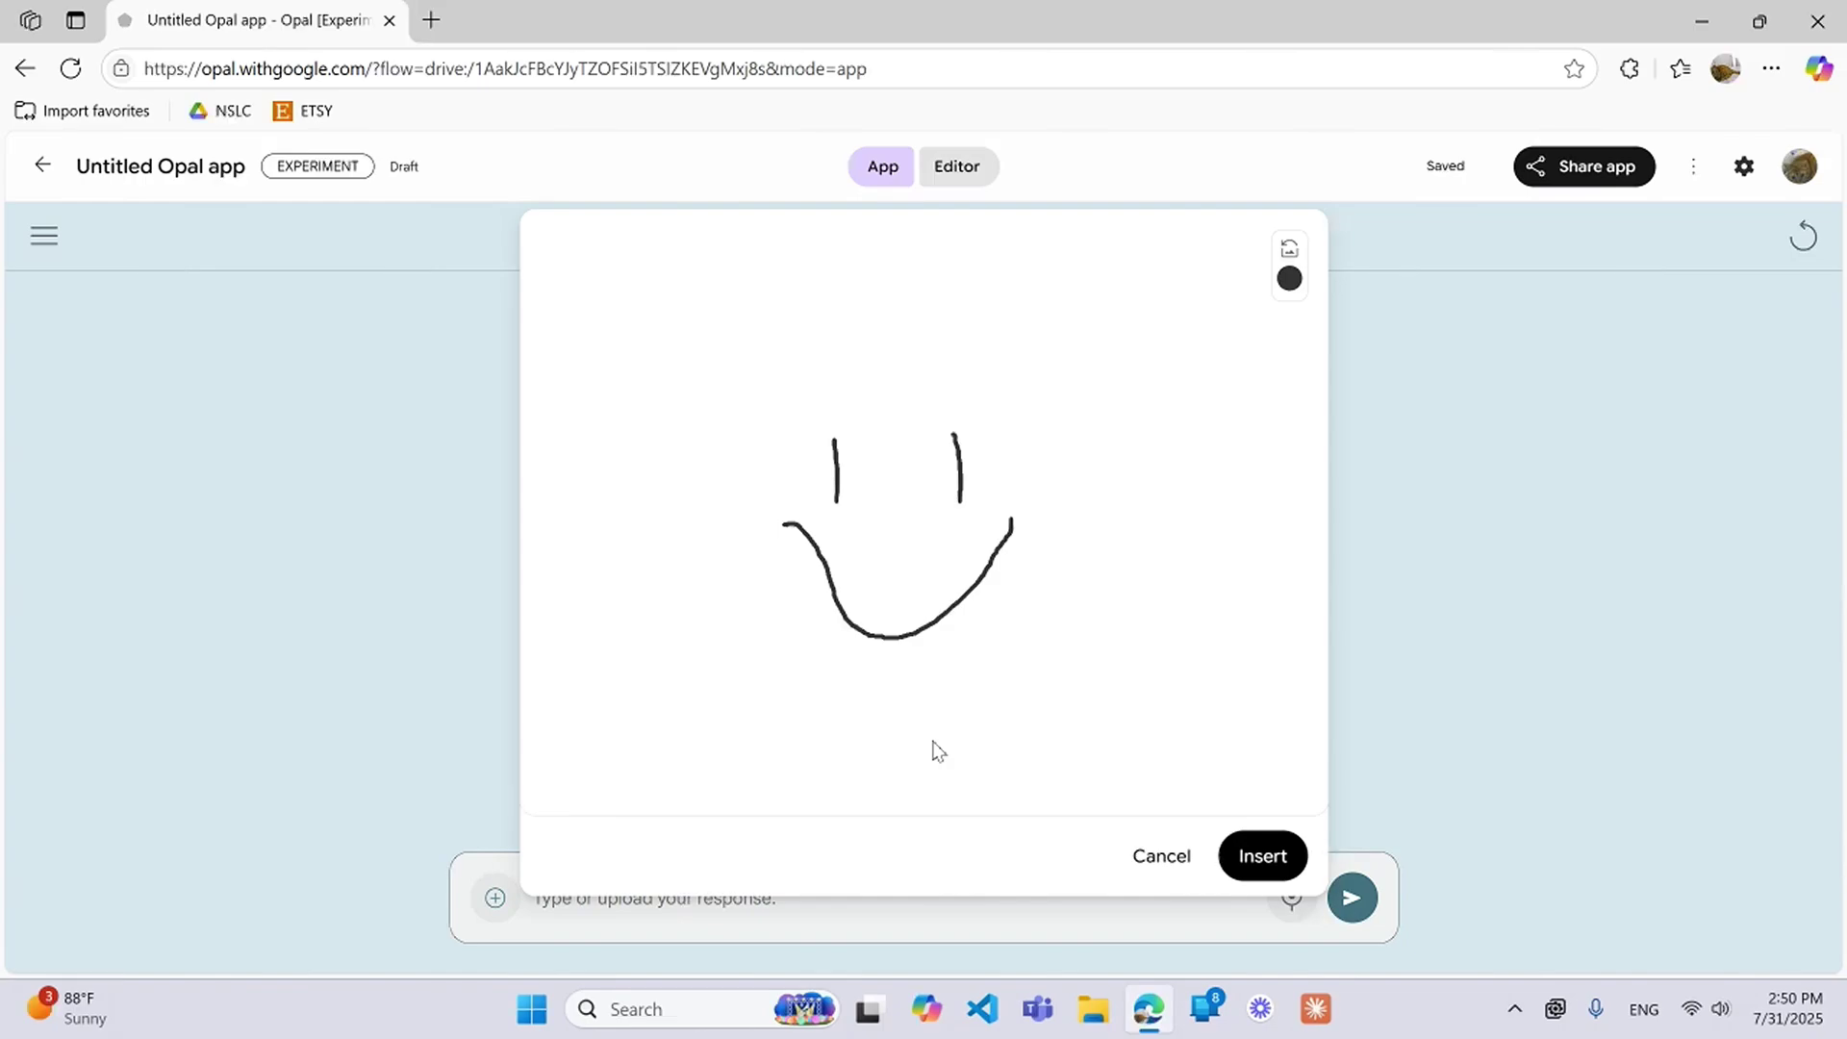
click(1289, 282)
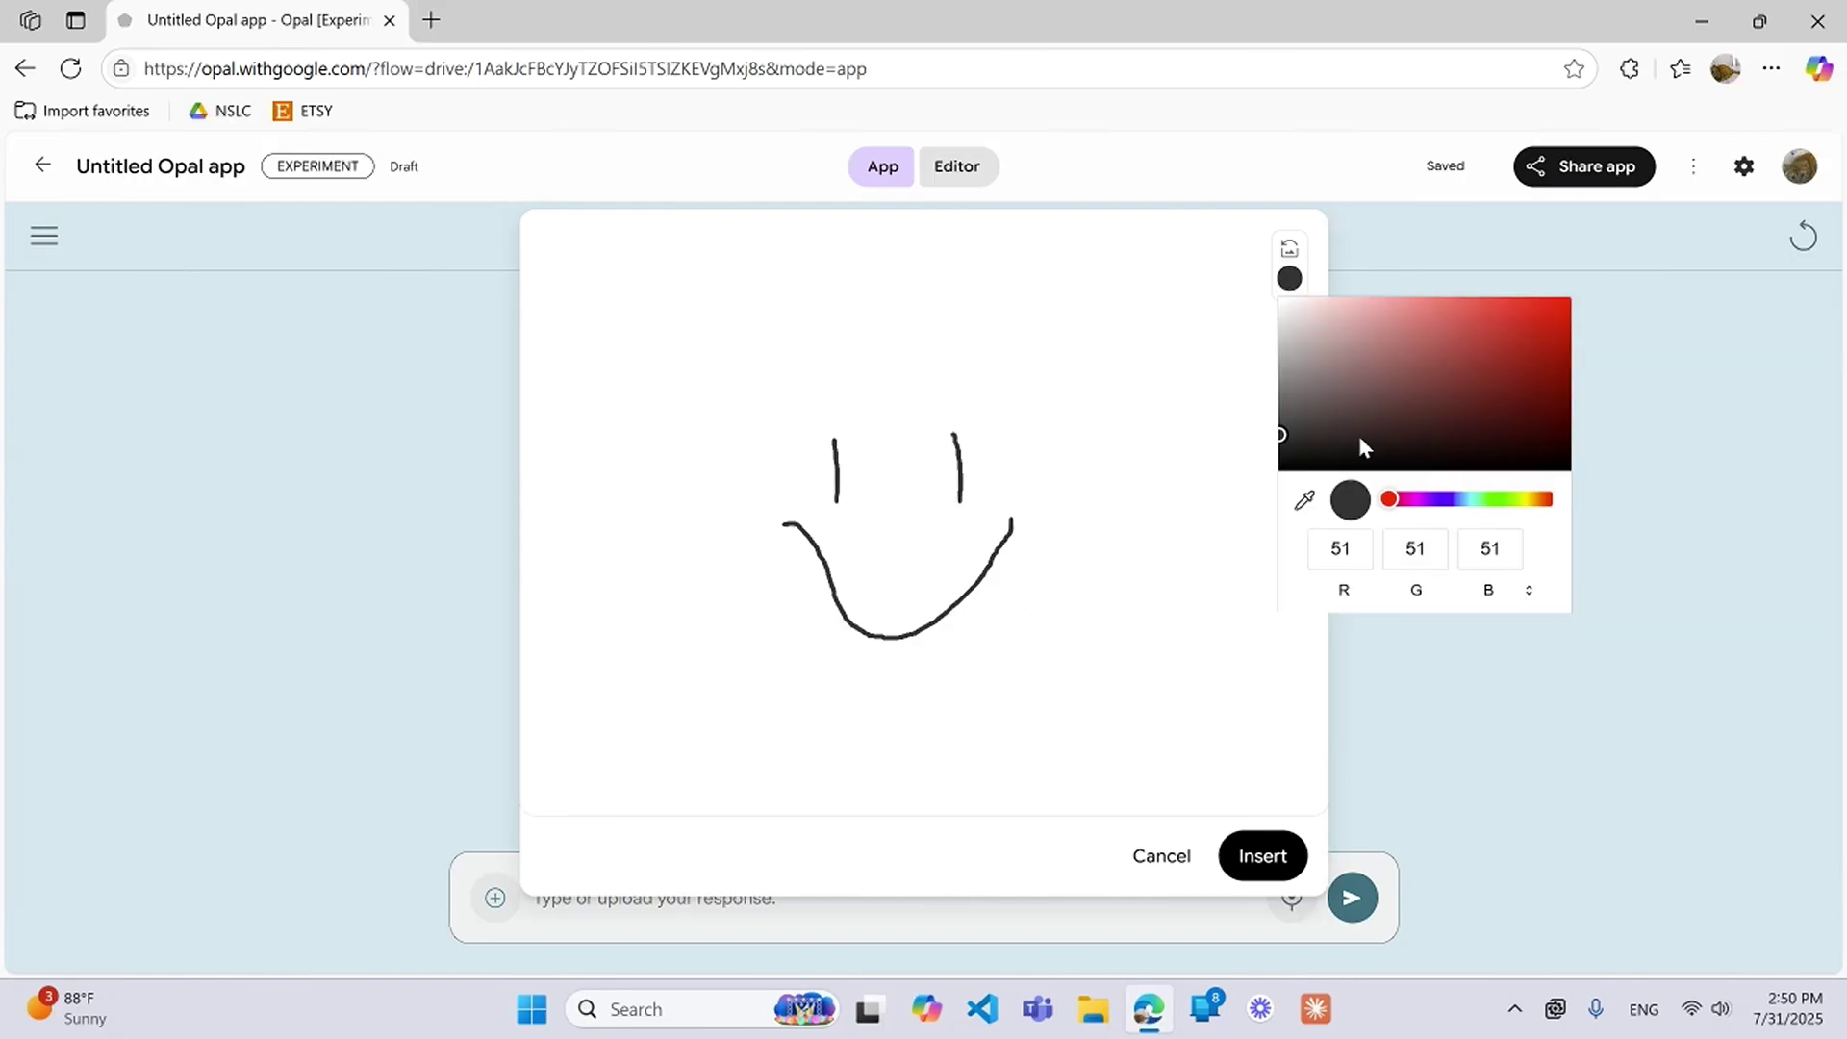
click(1053, 698)
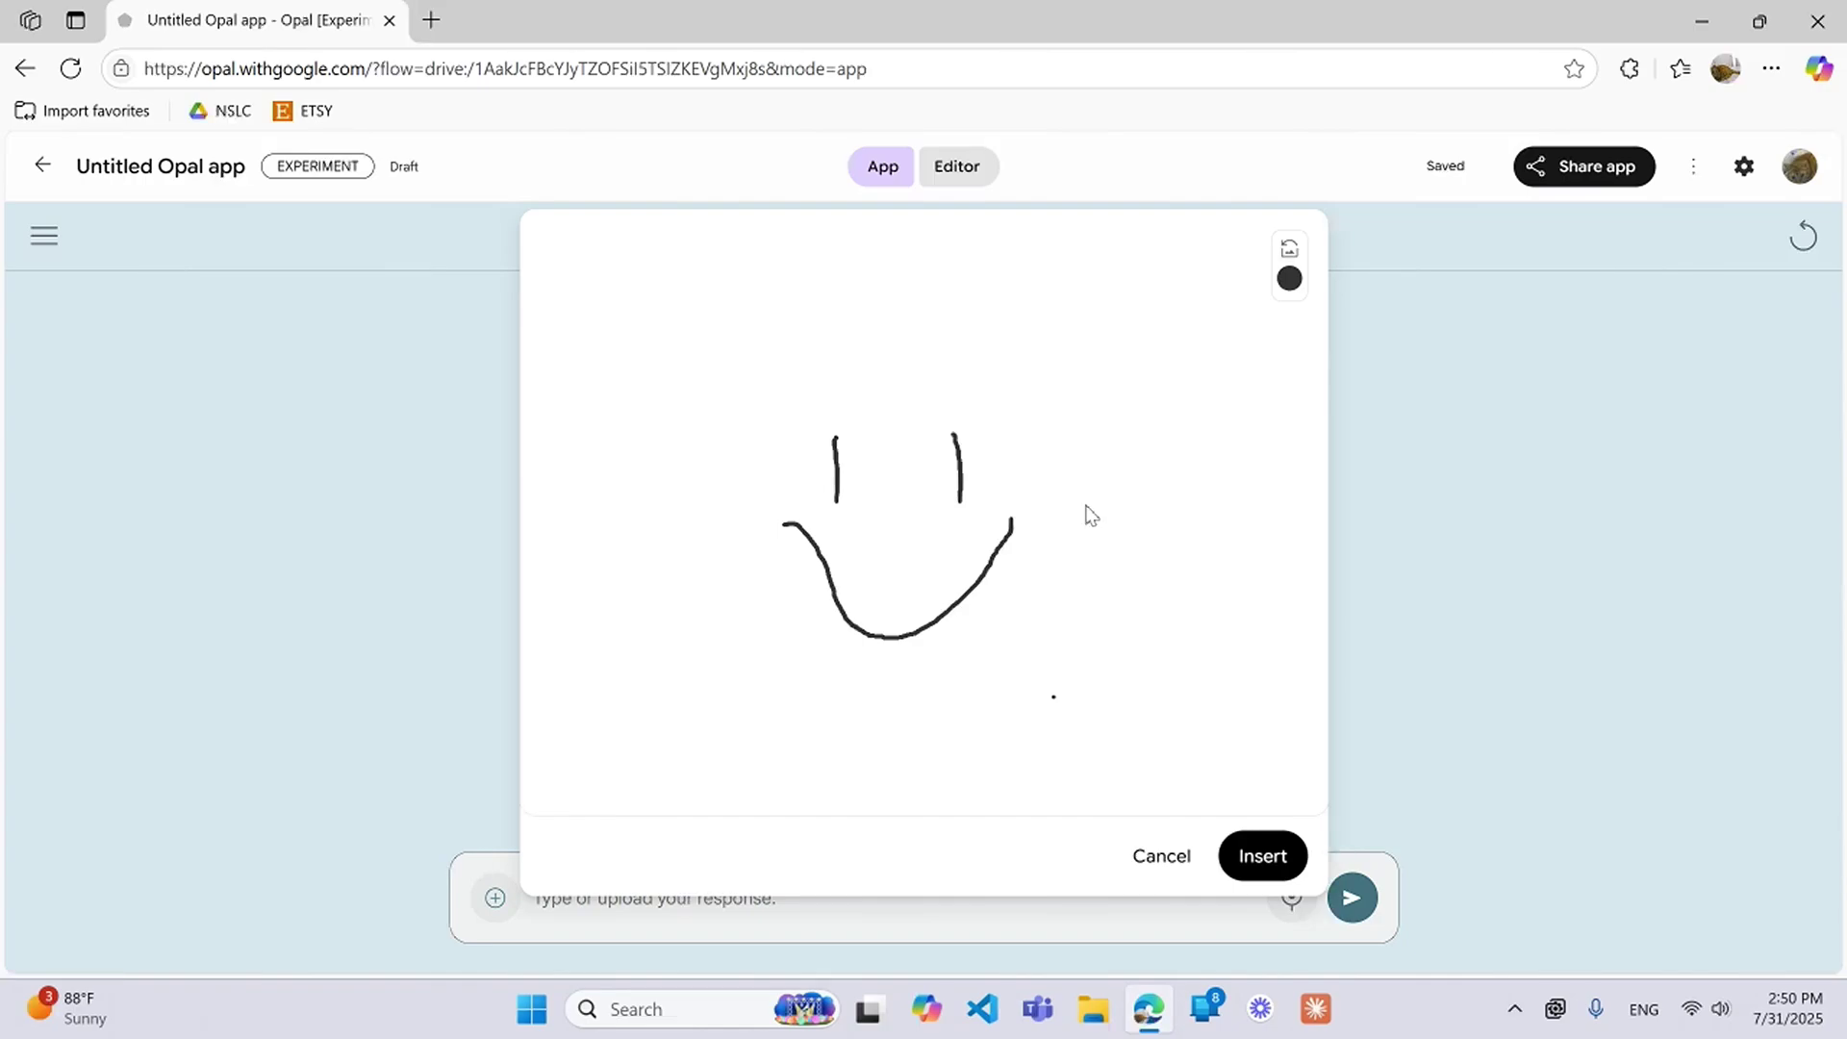
click(1141, 865)
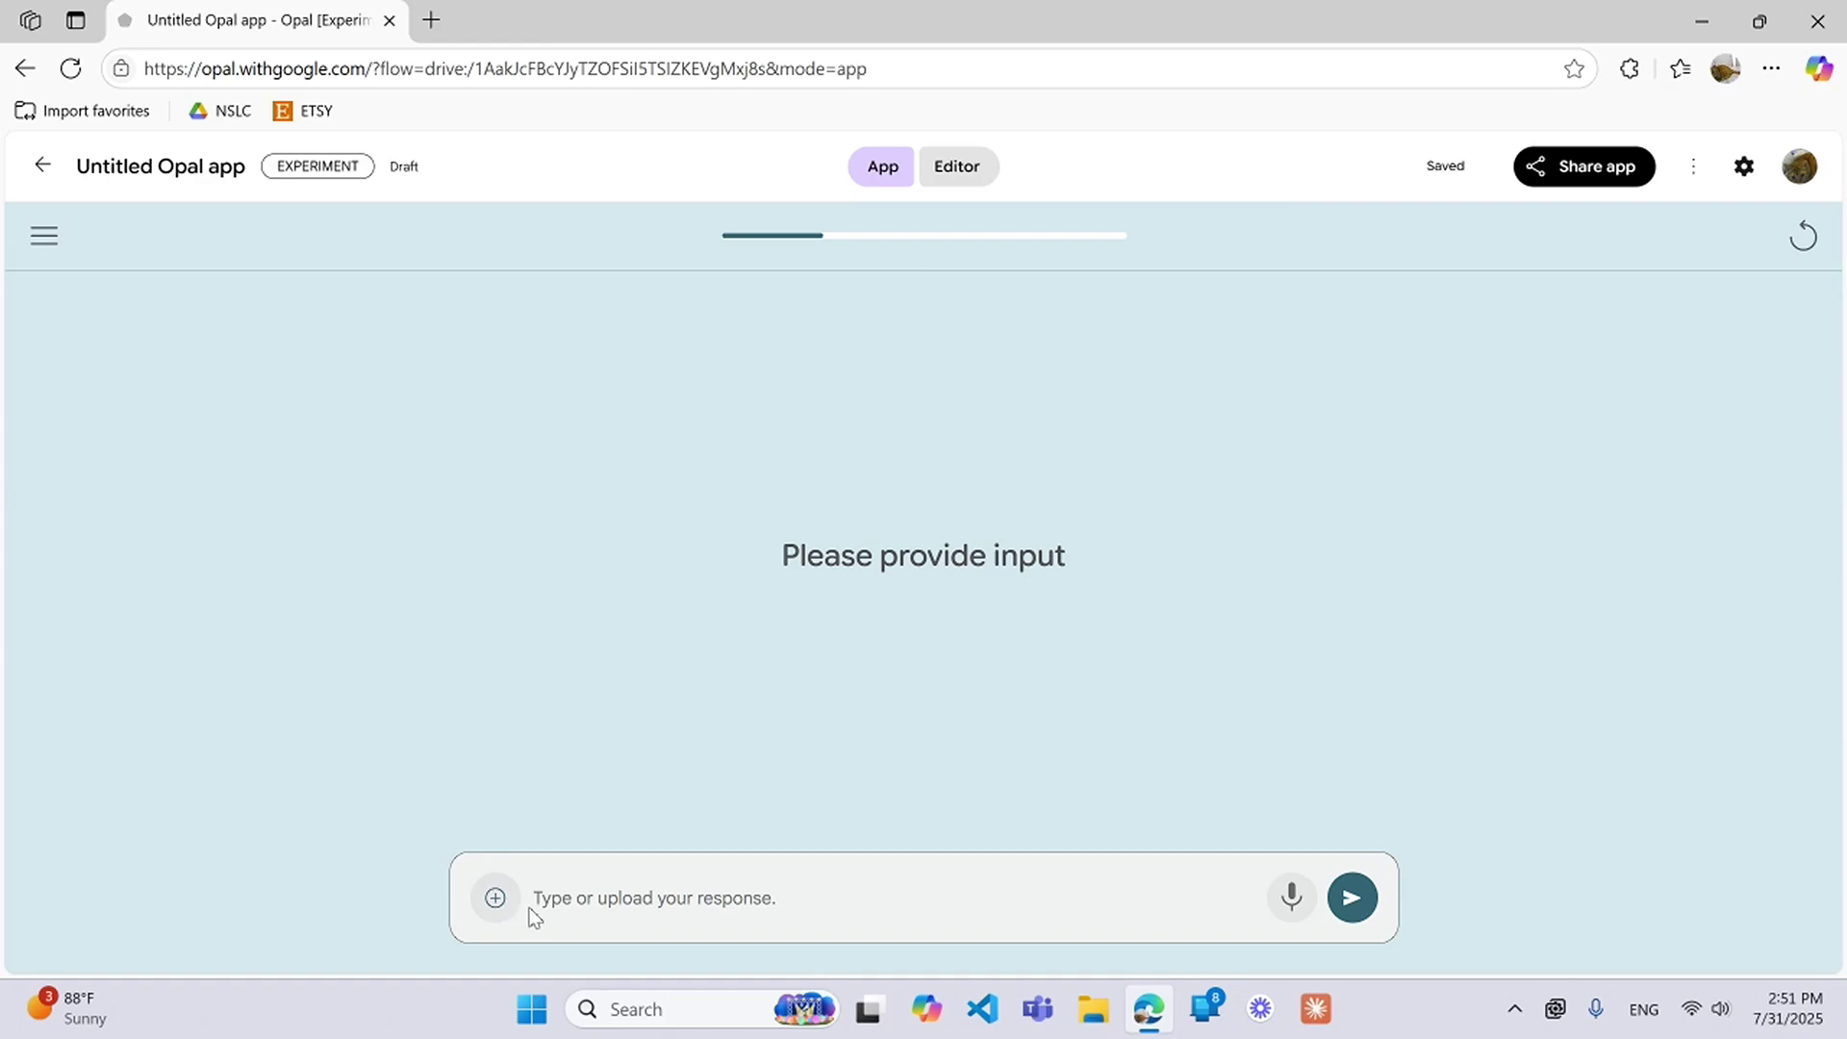
- Try attaching a webcam video, dismiss the camera permission request, and cancel the failed capture
click(497, 914)
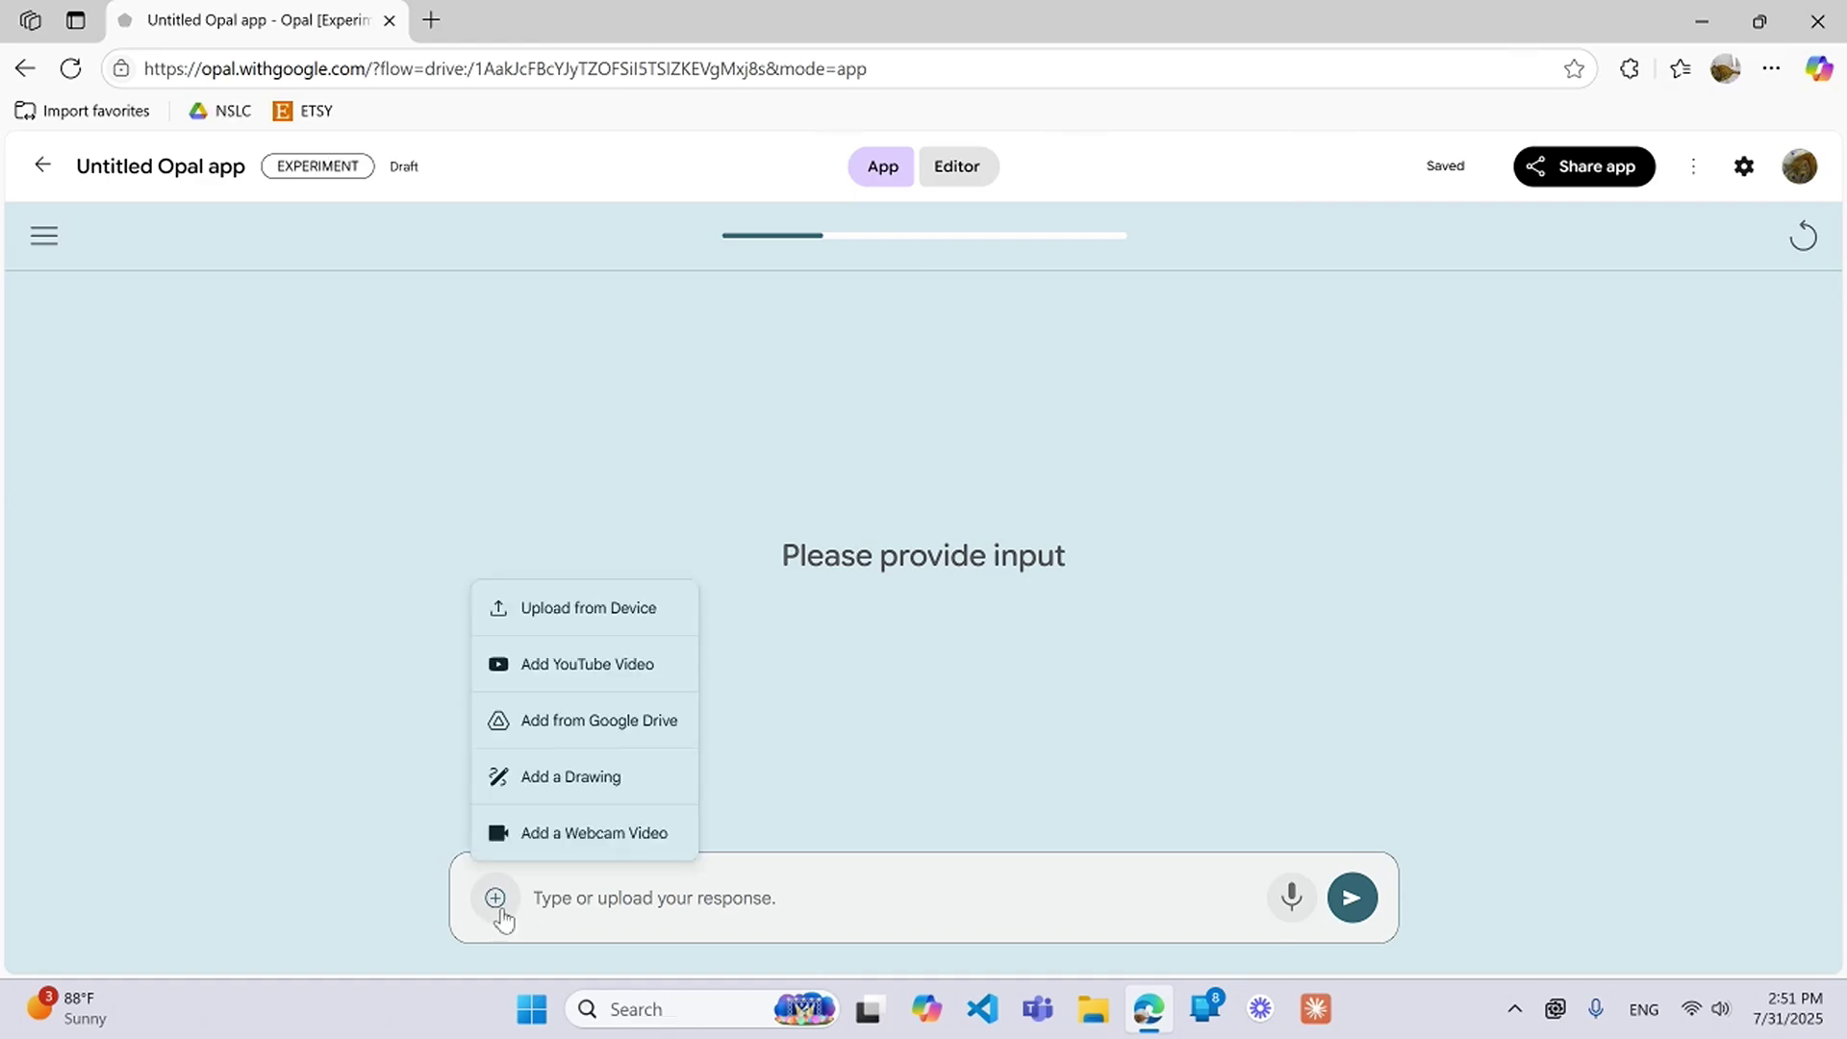
click(586, 833)
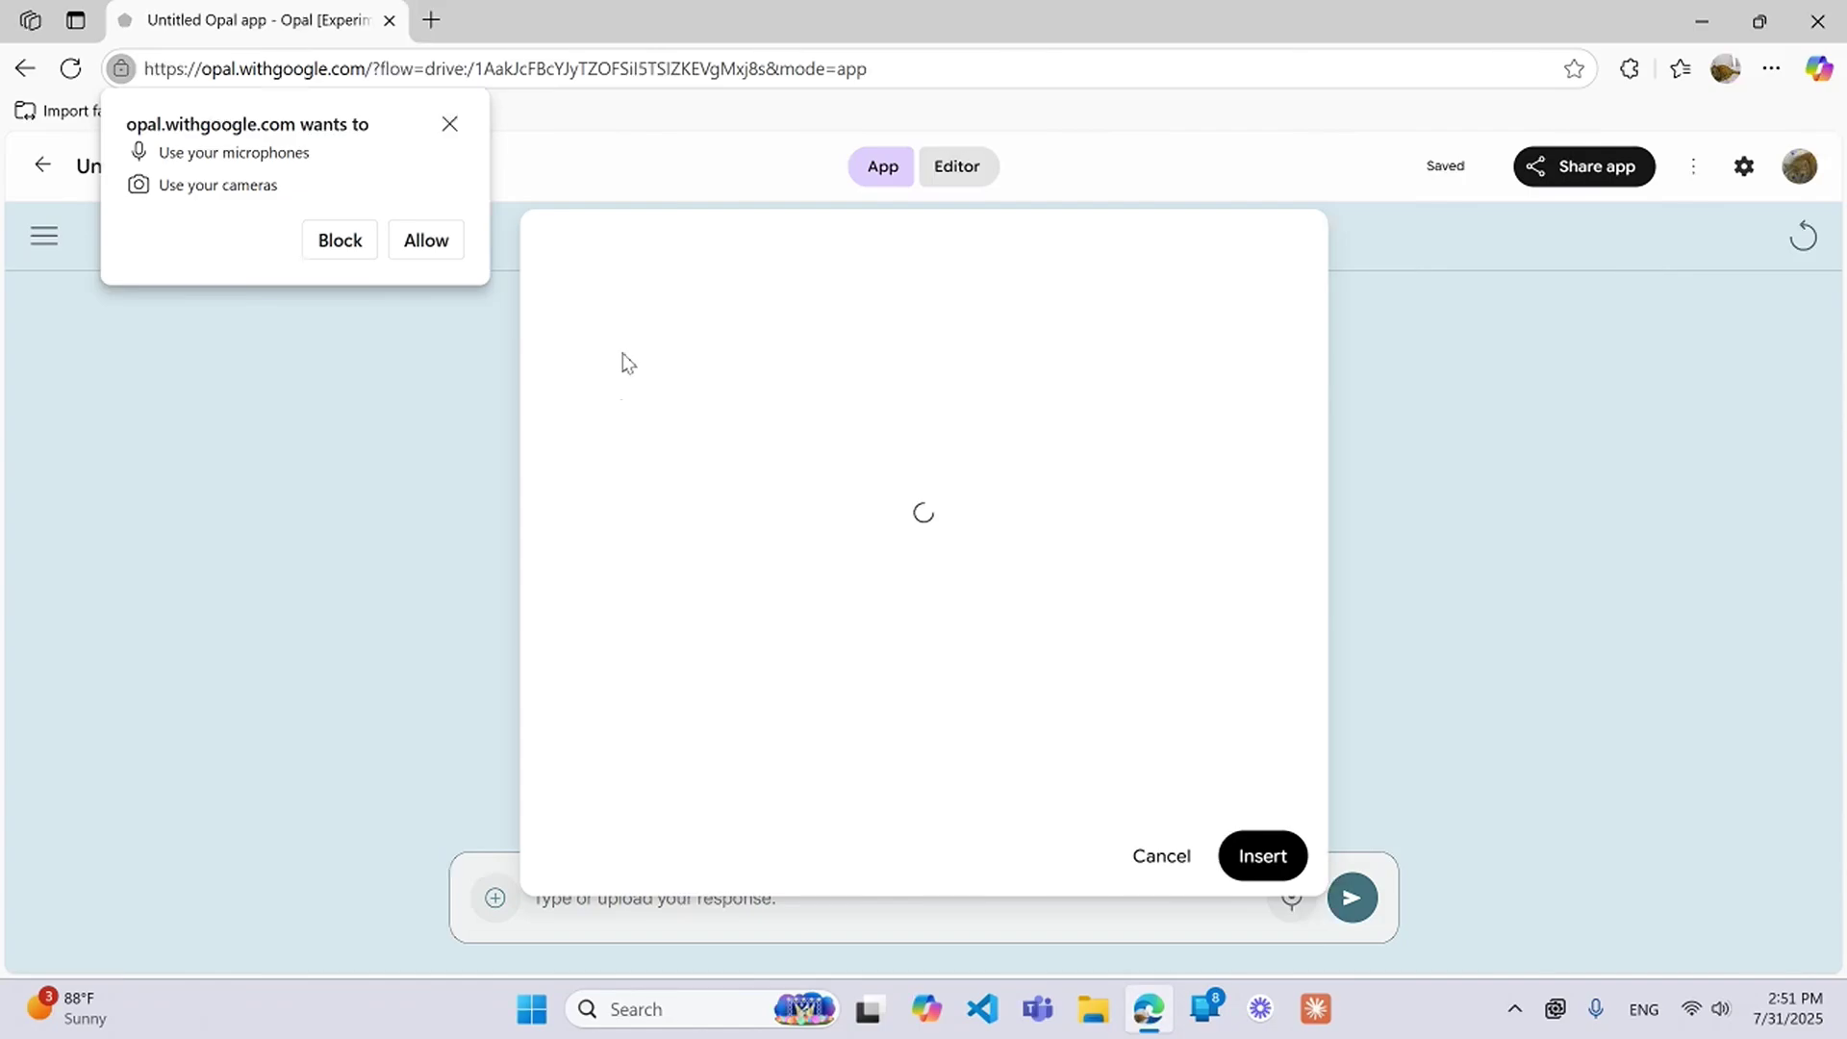
click(450, 124)
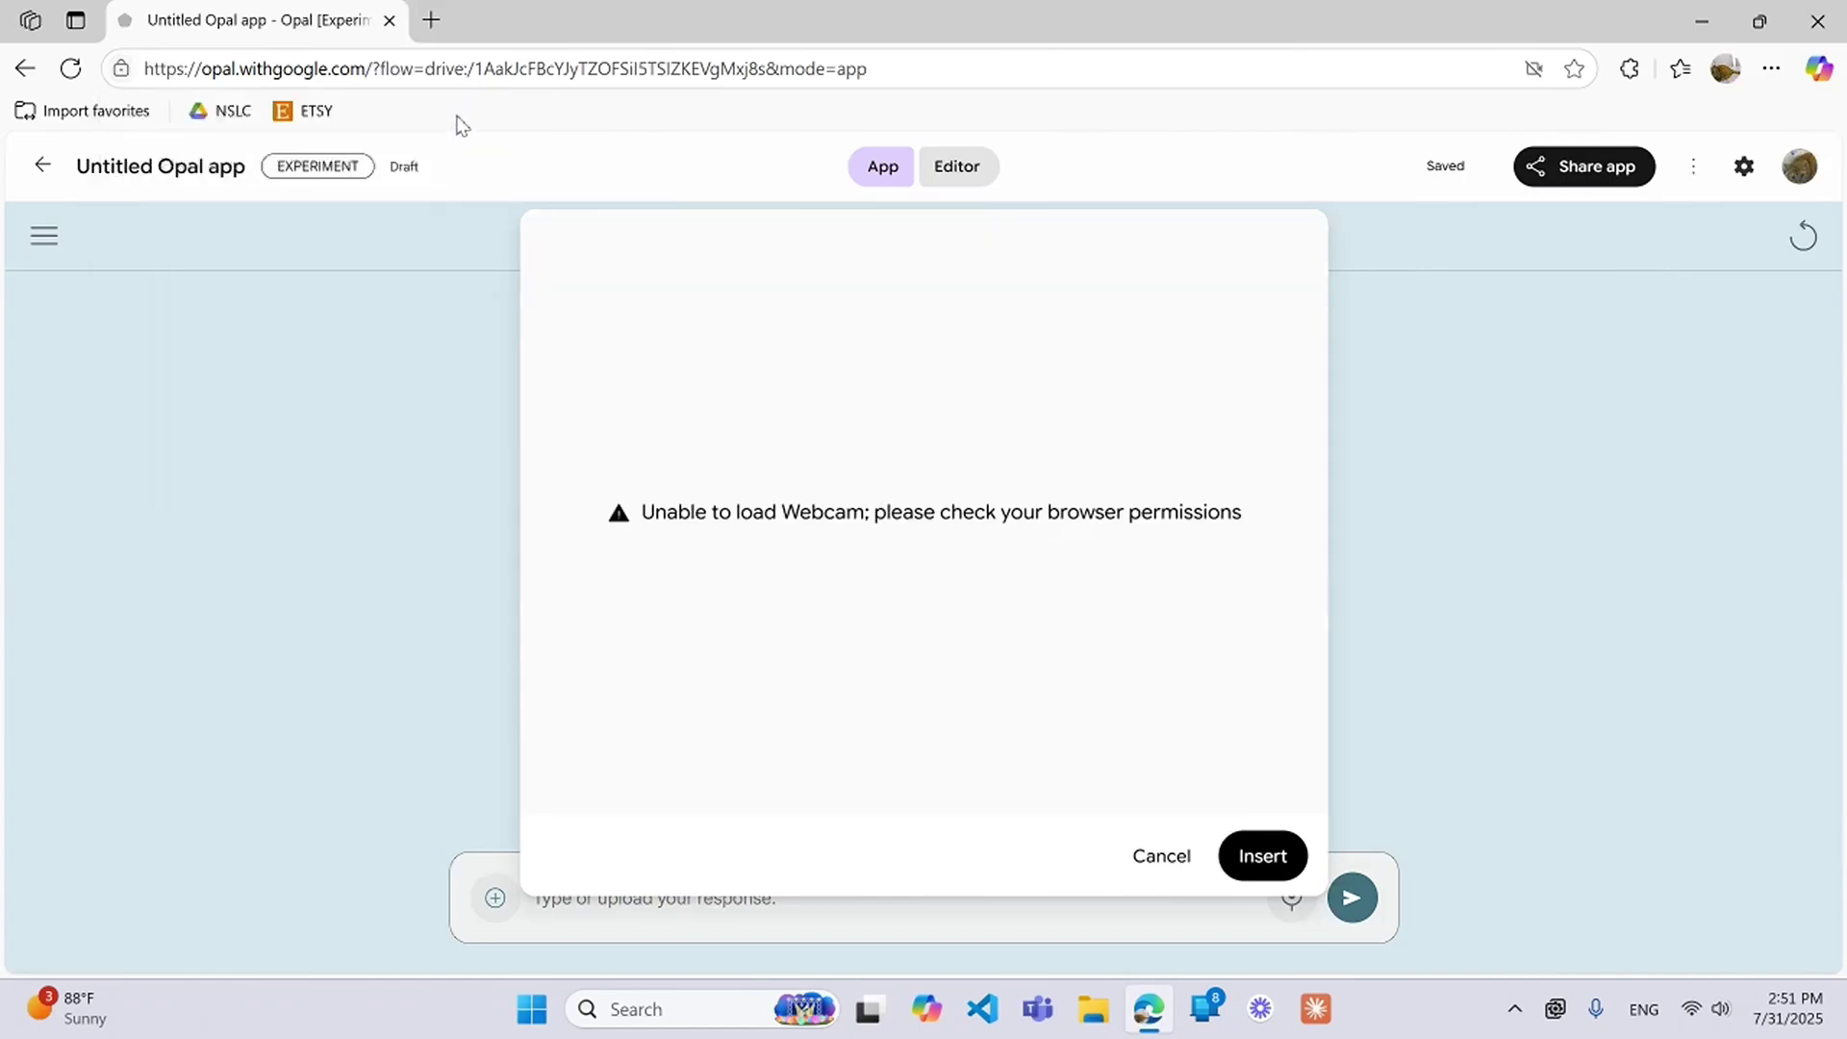
click(1160, 858)
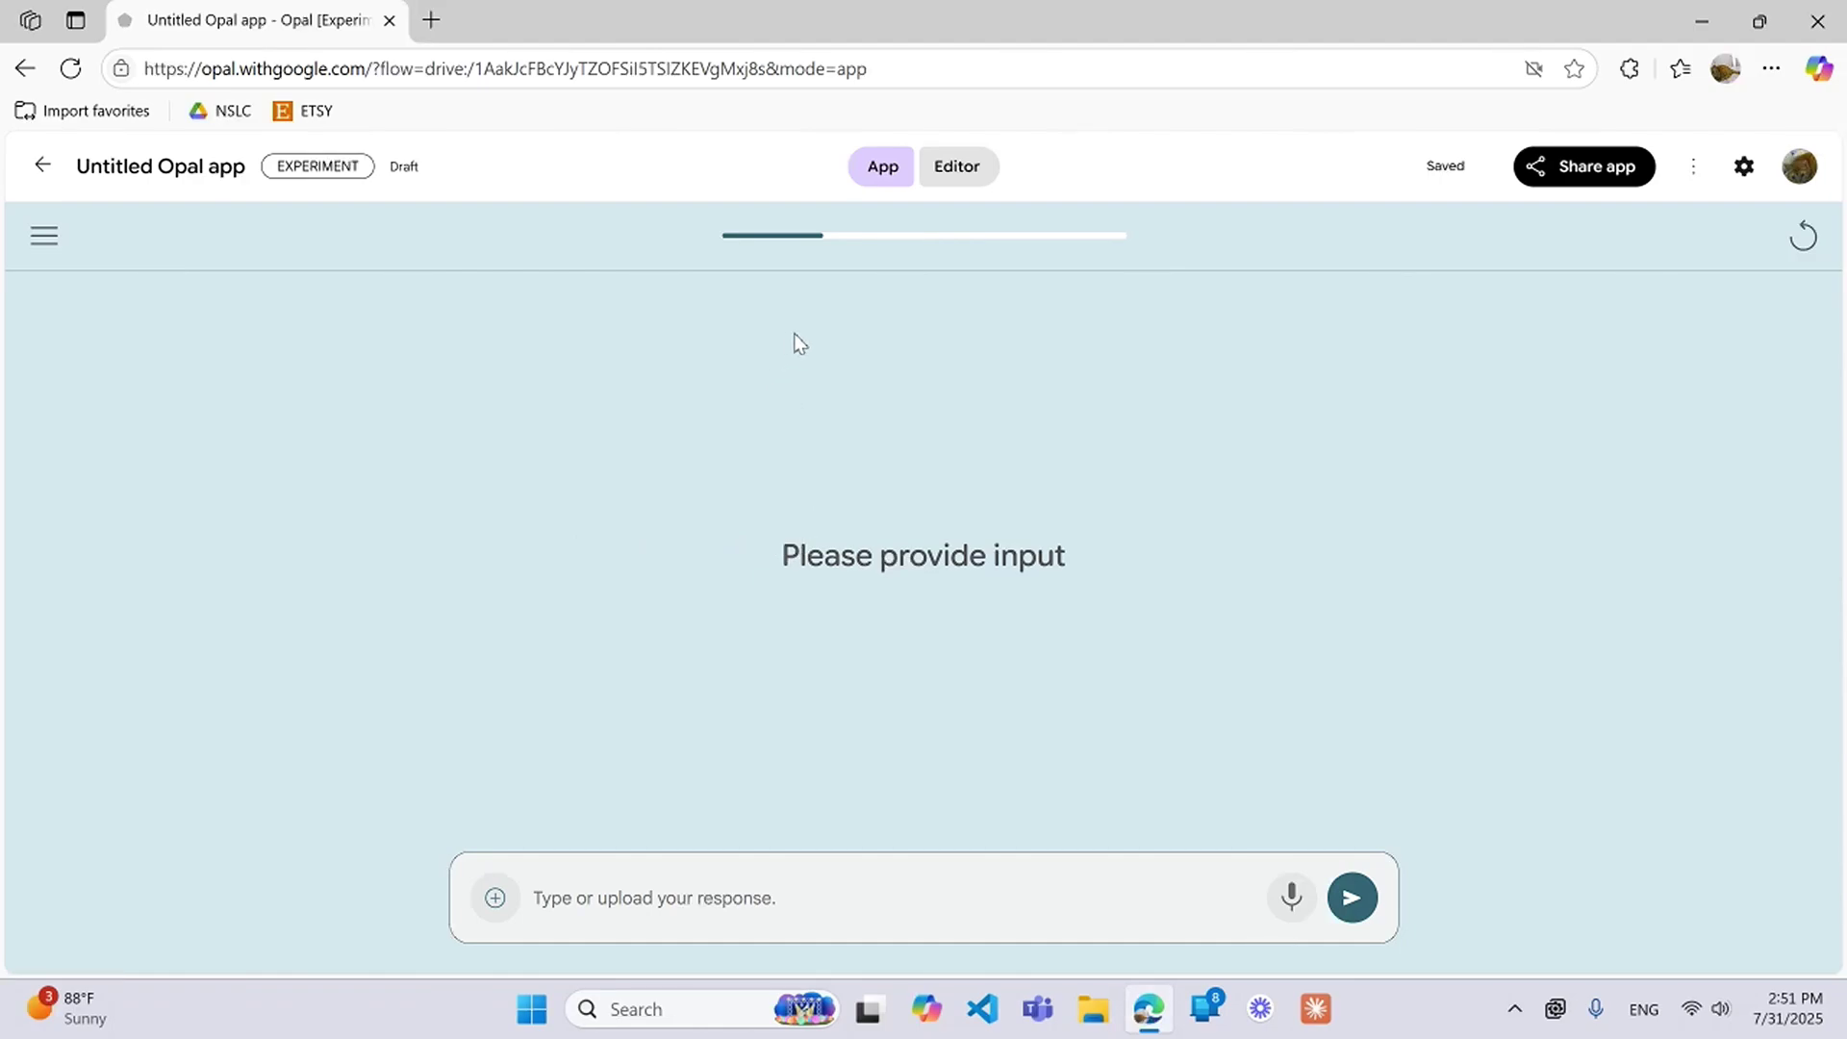
- In the editor, set the unnamed User Input step's prompt to 'Enter name'
drag(783, 556, 1097, 589)
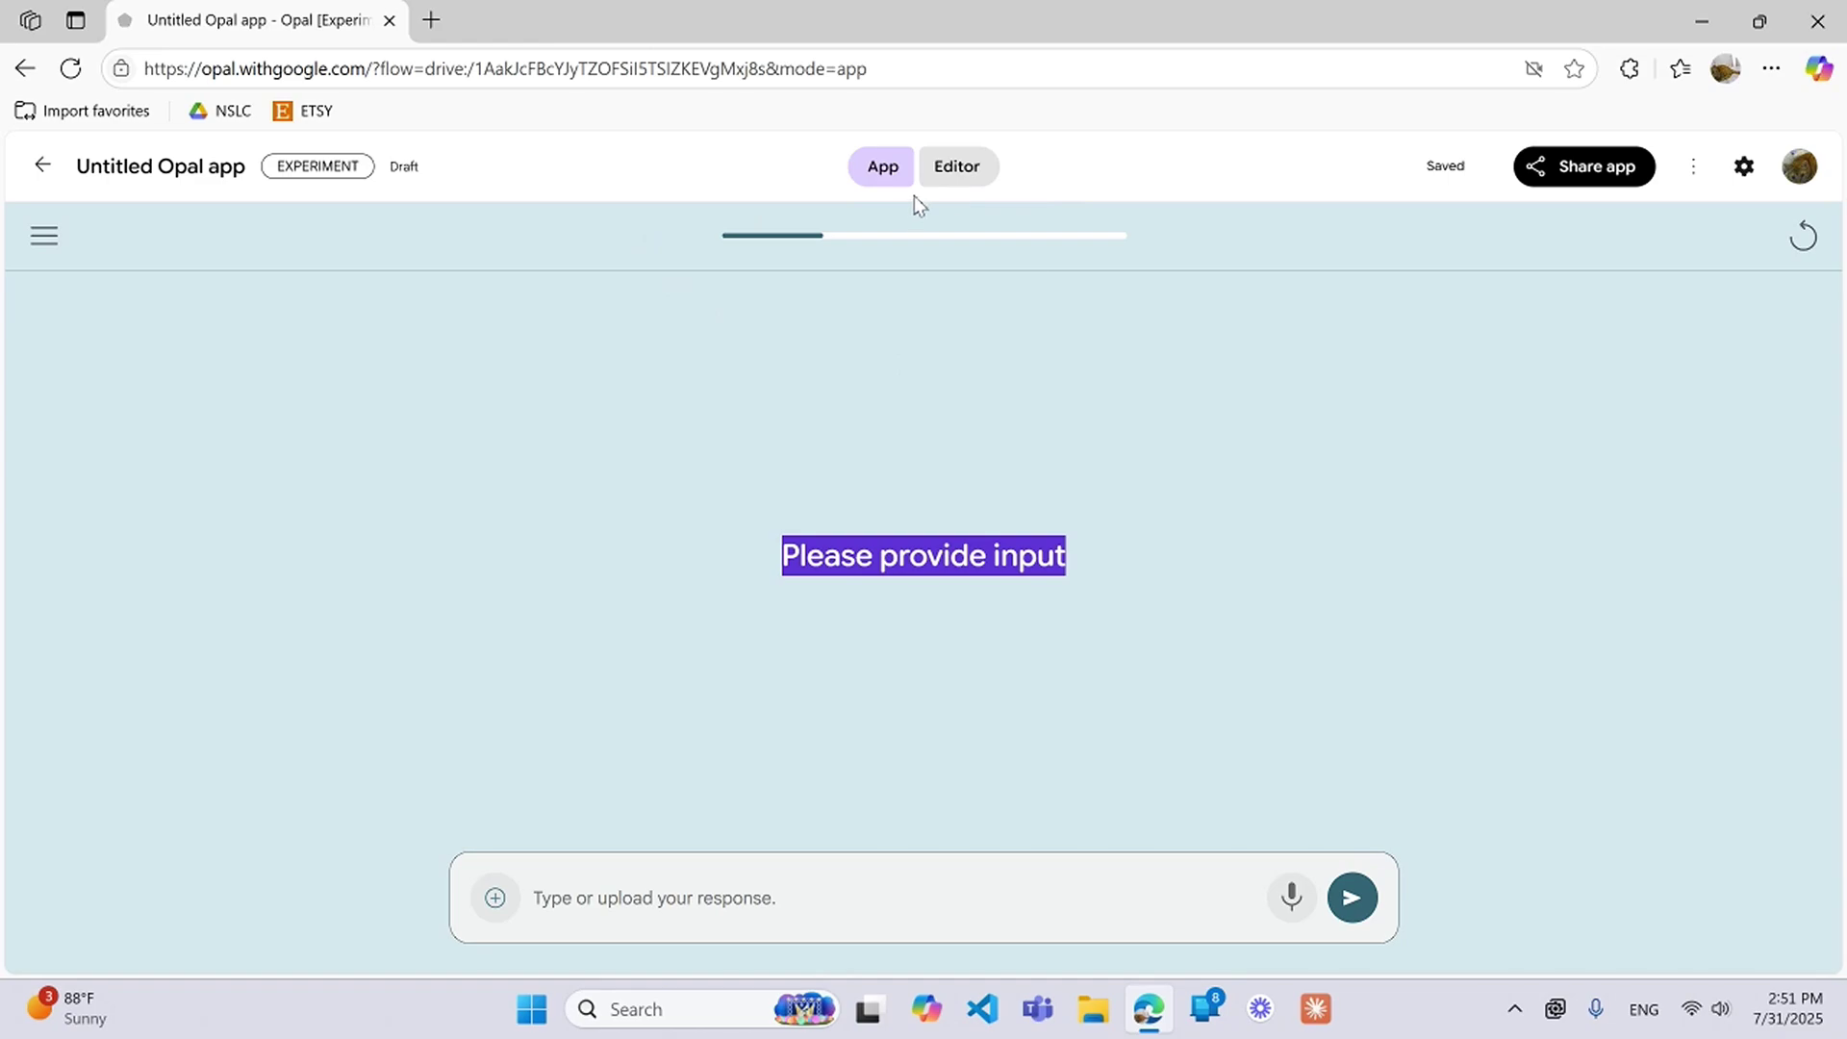
click(959, 175)
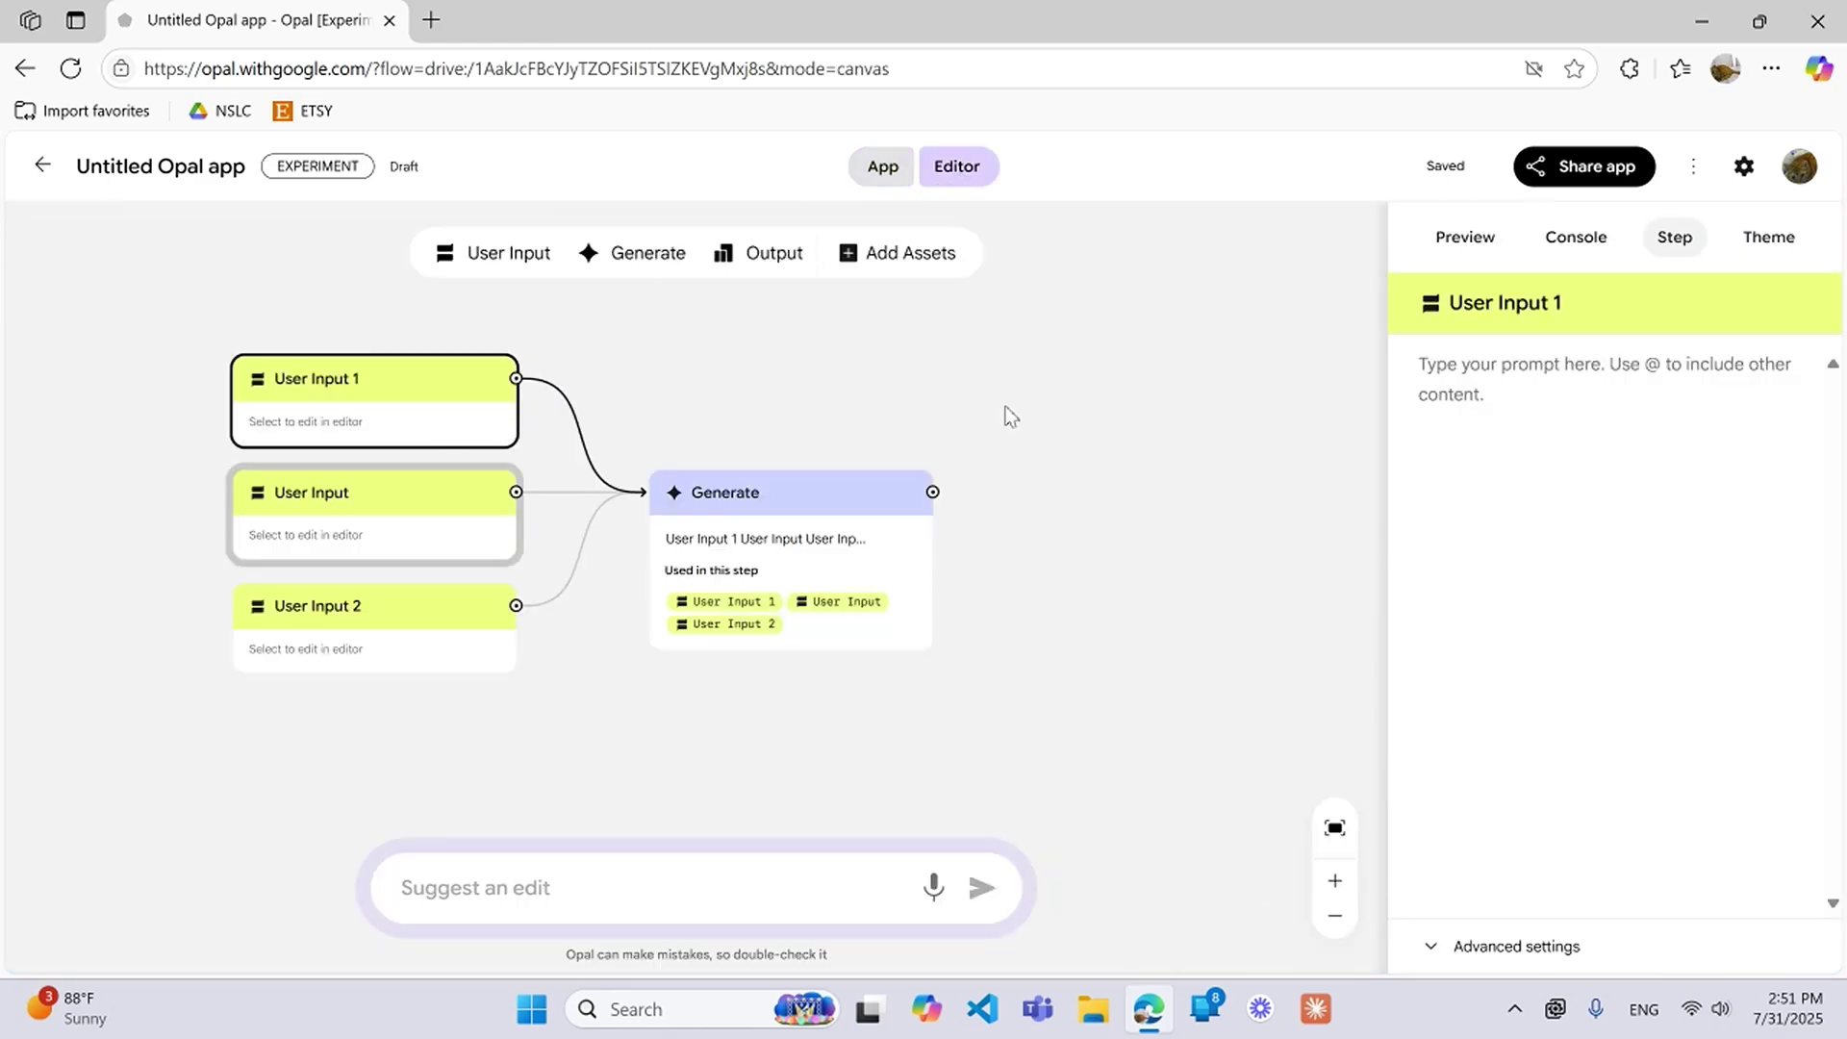
click(1554, 428)
text(Enter name)
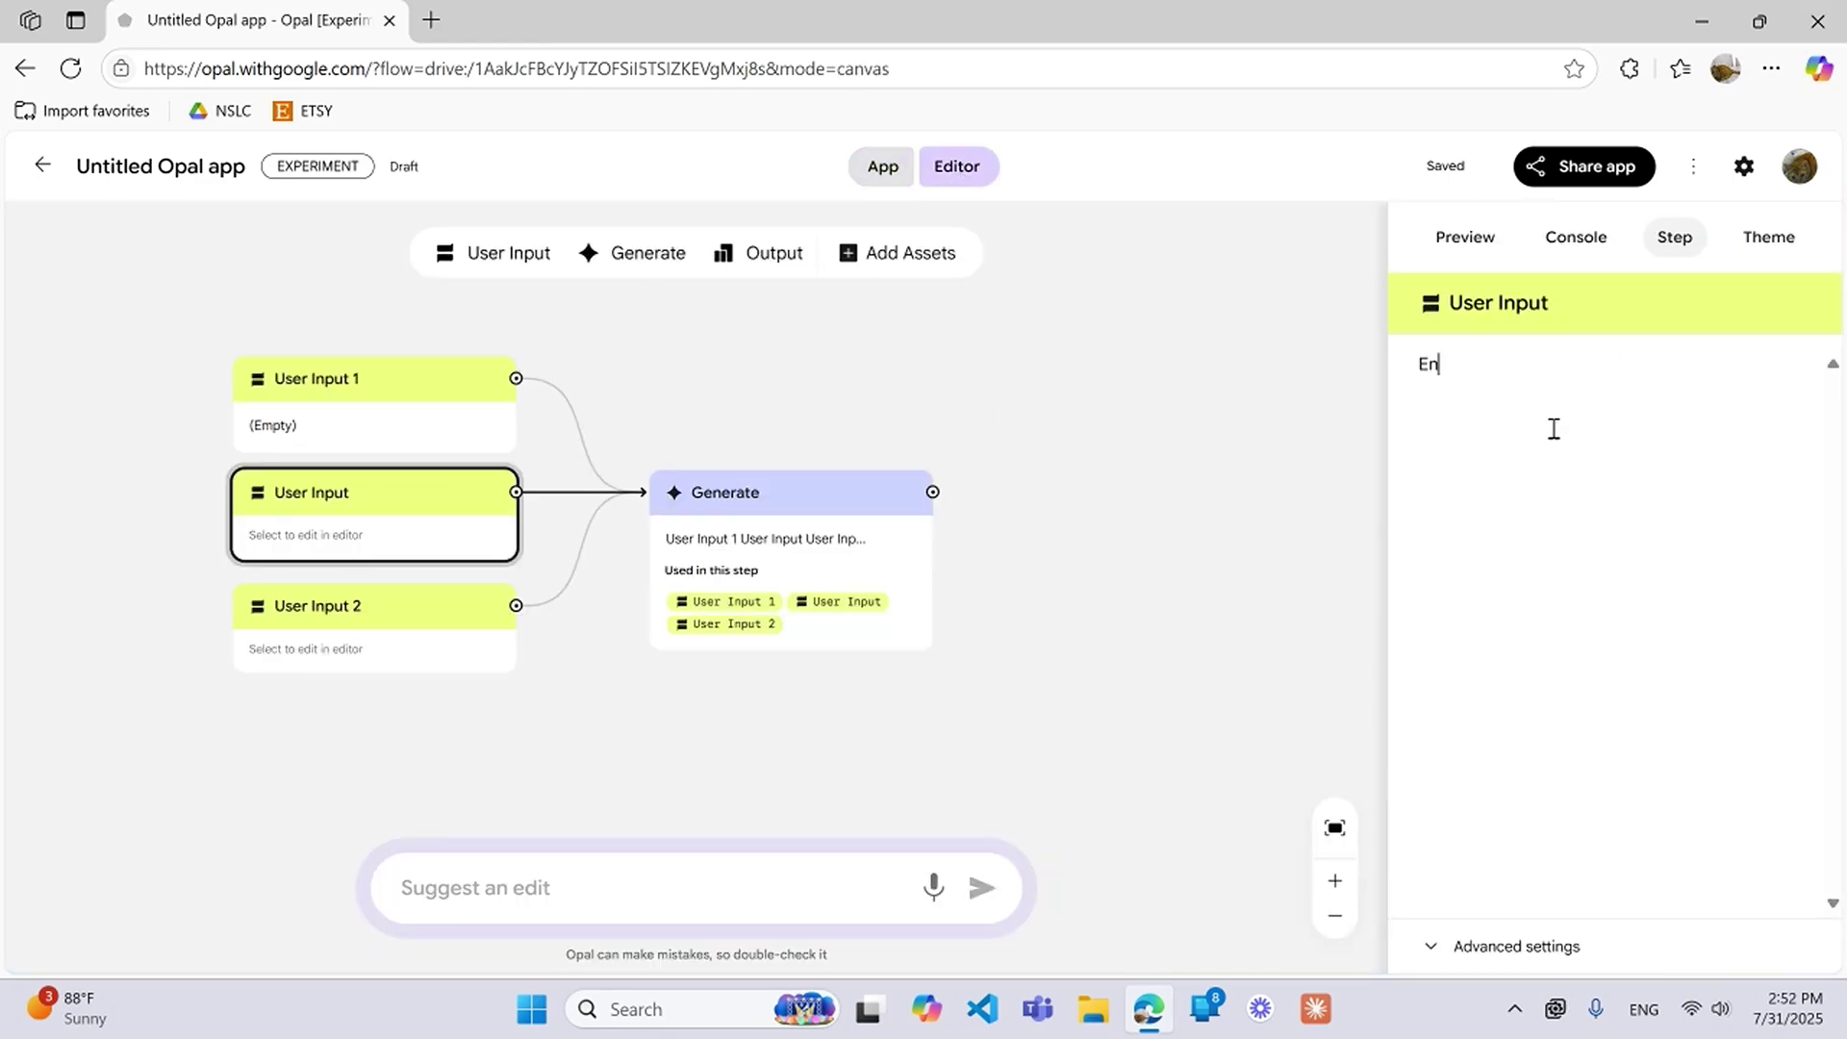
- Restart the preview to show the 'Enter name' prompt and expand the step's advanced settings
click(1361, 433)
click(1807, 306)
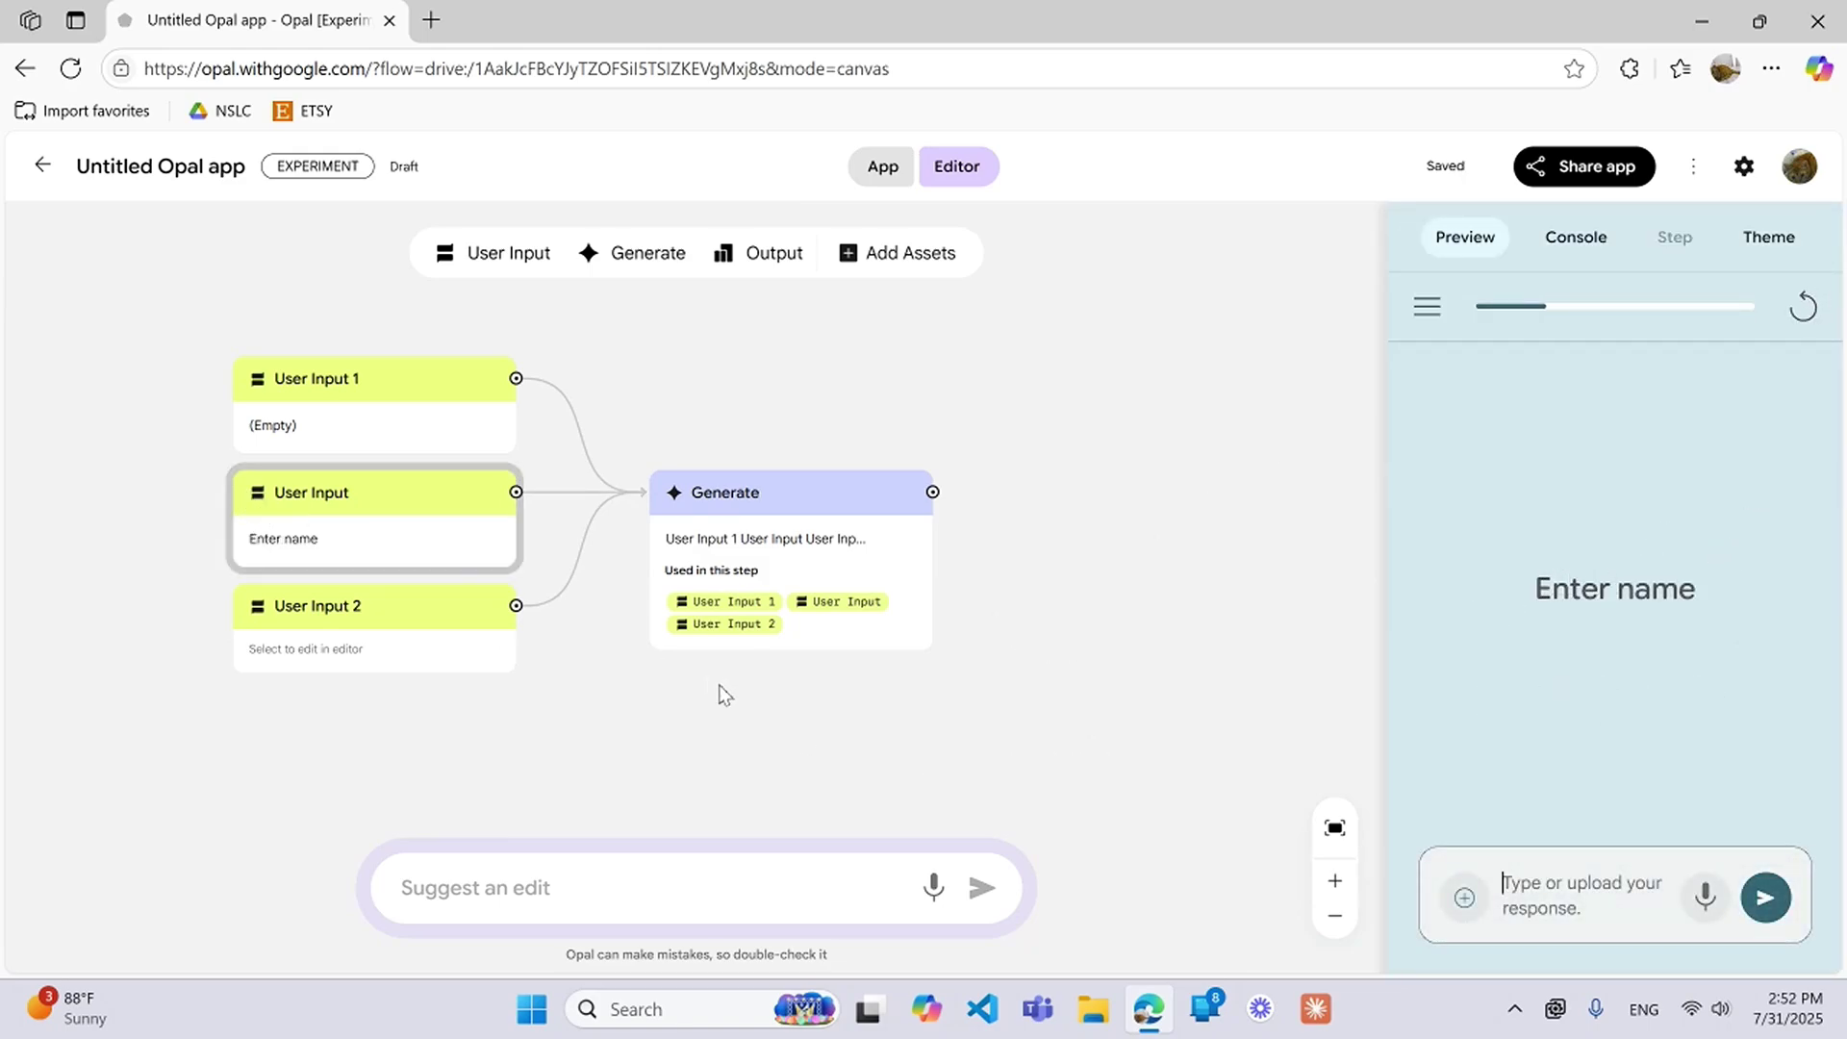
click(406, 539)
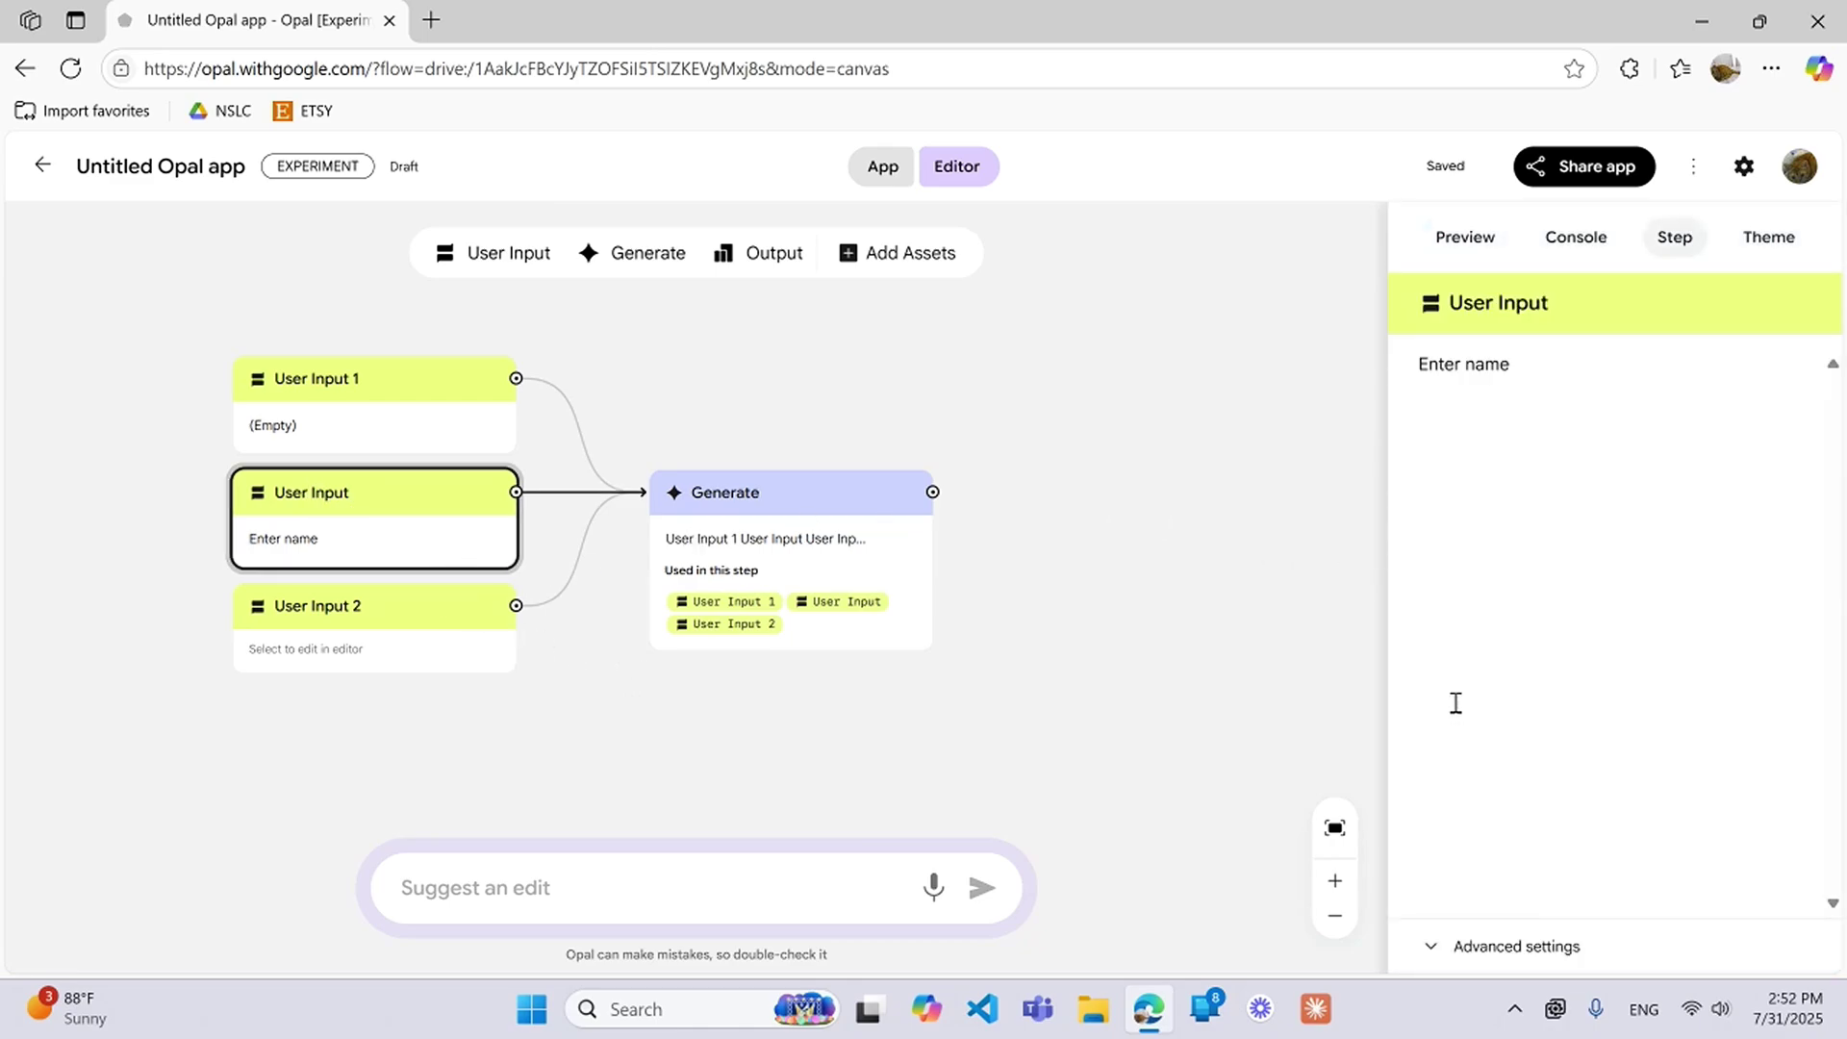
click(1507, 947)
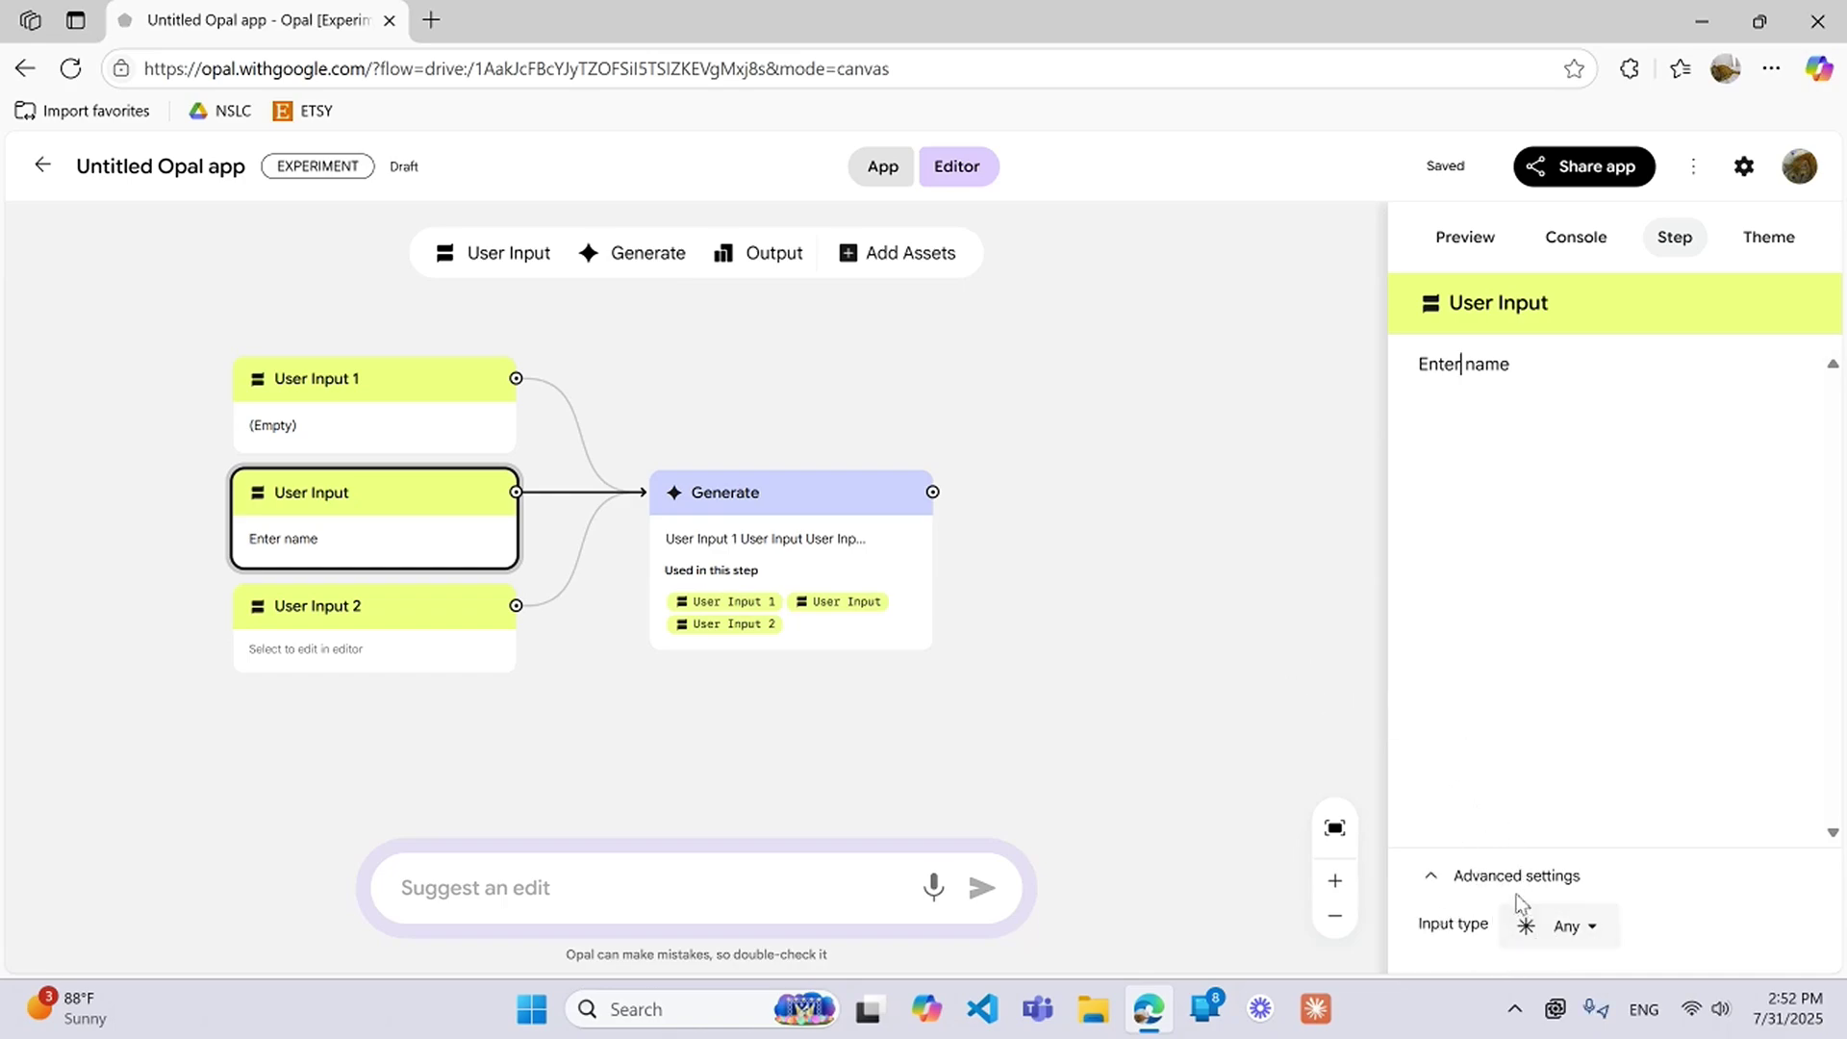
- Restrict the User Input step to Upload File, run the preview, then drag a new link from User Input 1
click(1565, 926)
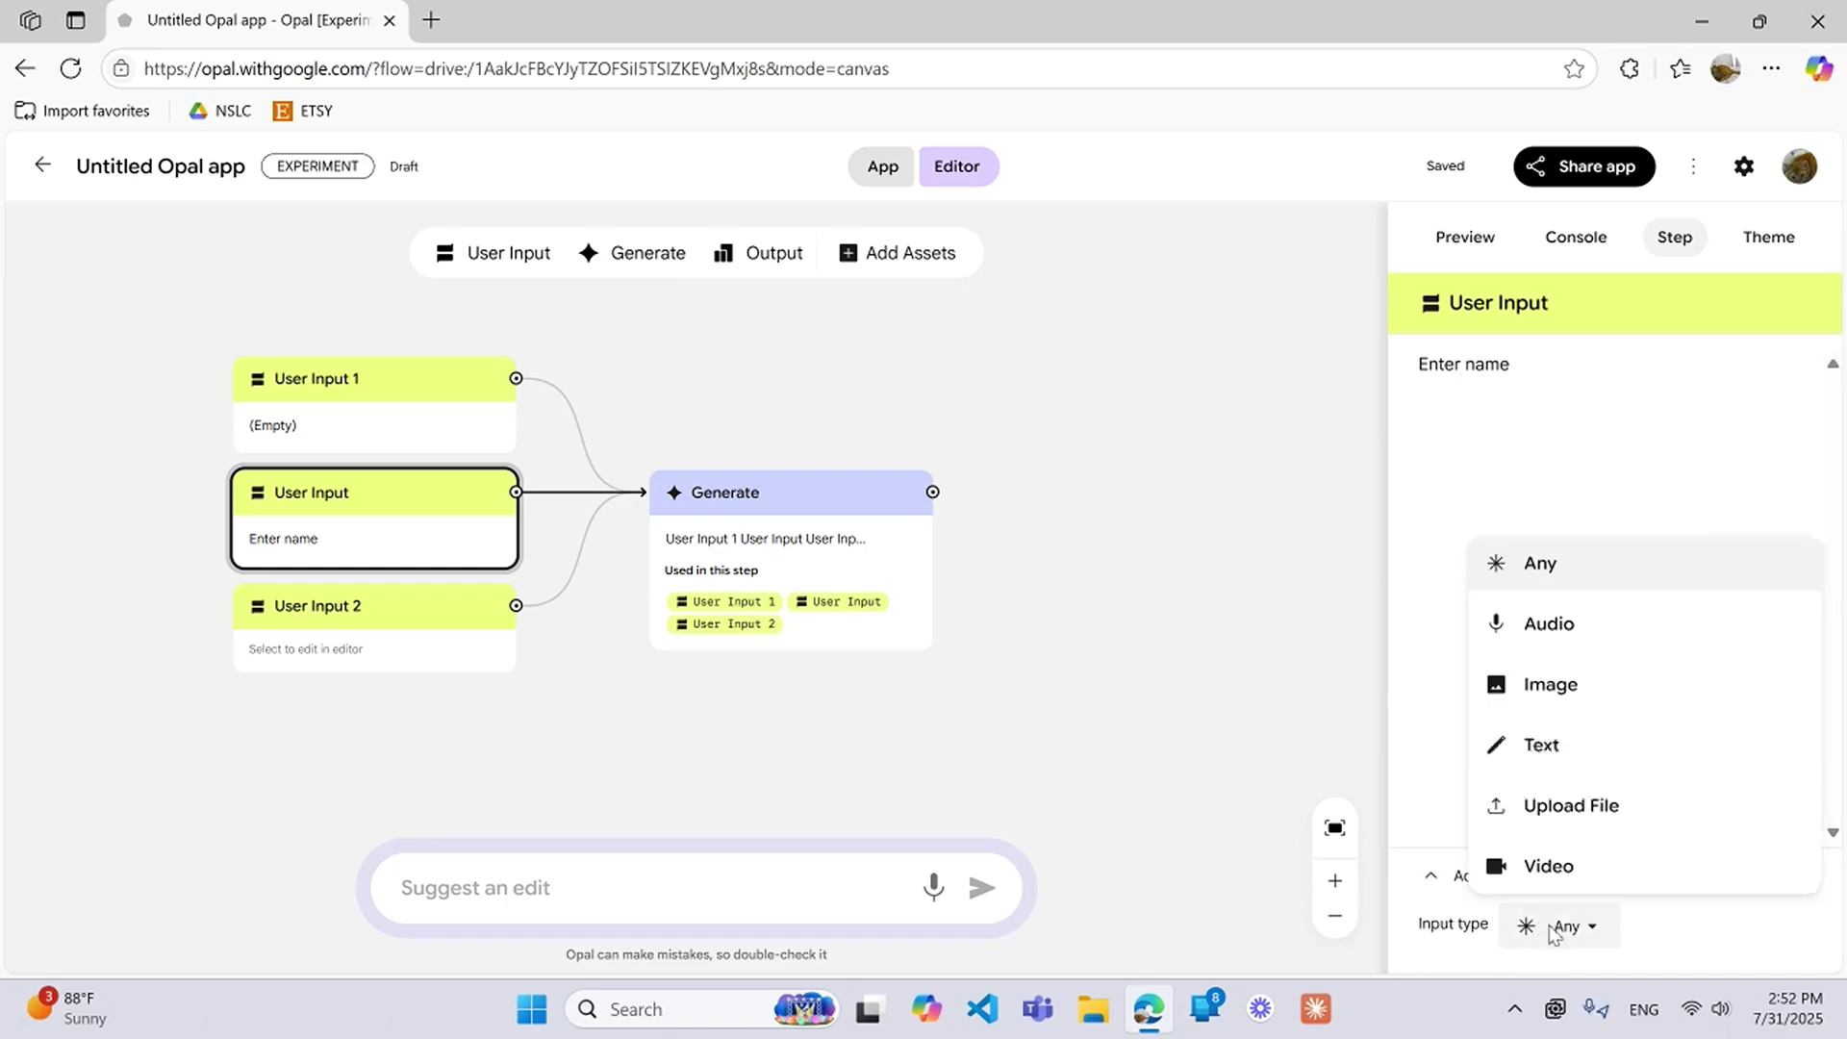
click(1571, 810)
click(1198, 454)
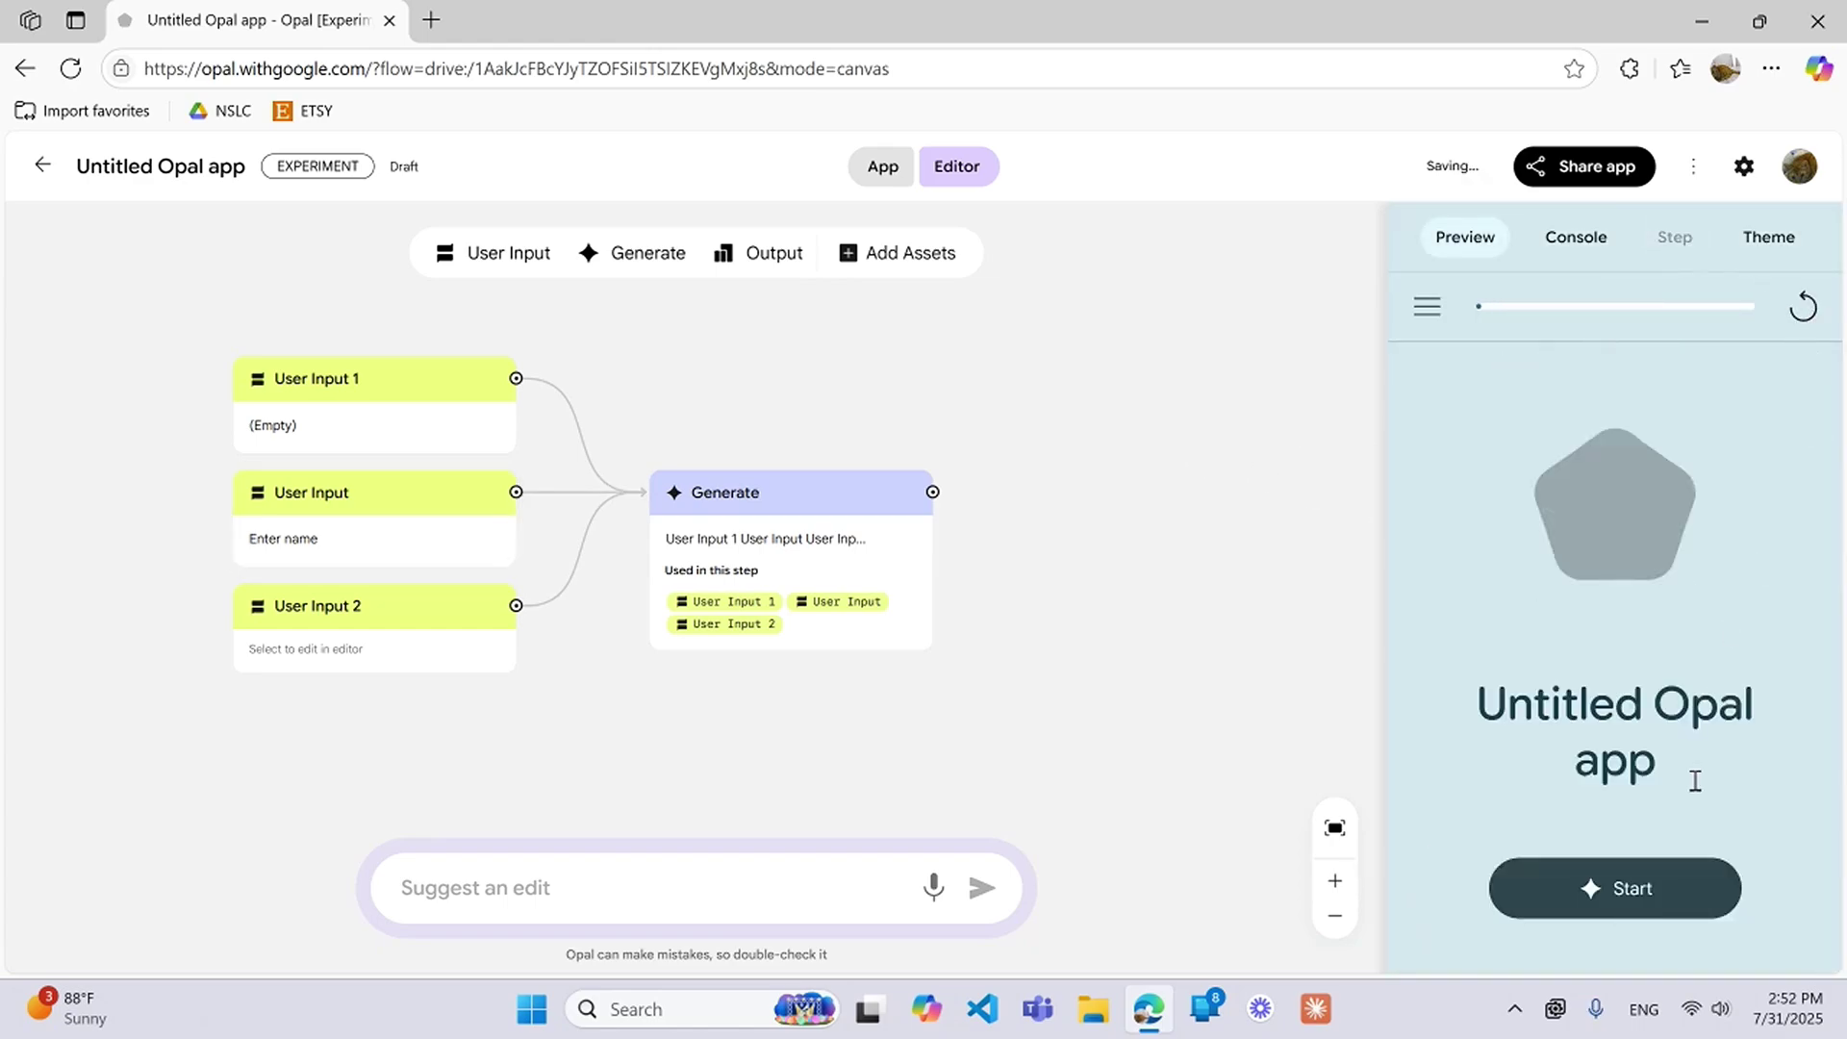
click(1679, 885)
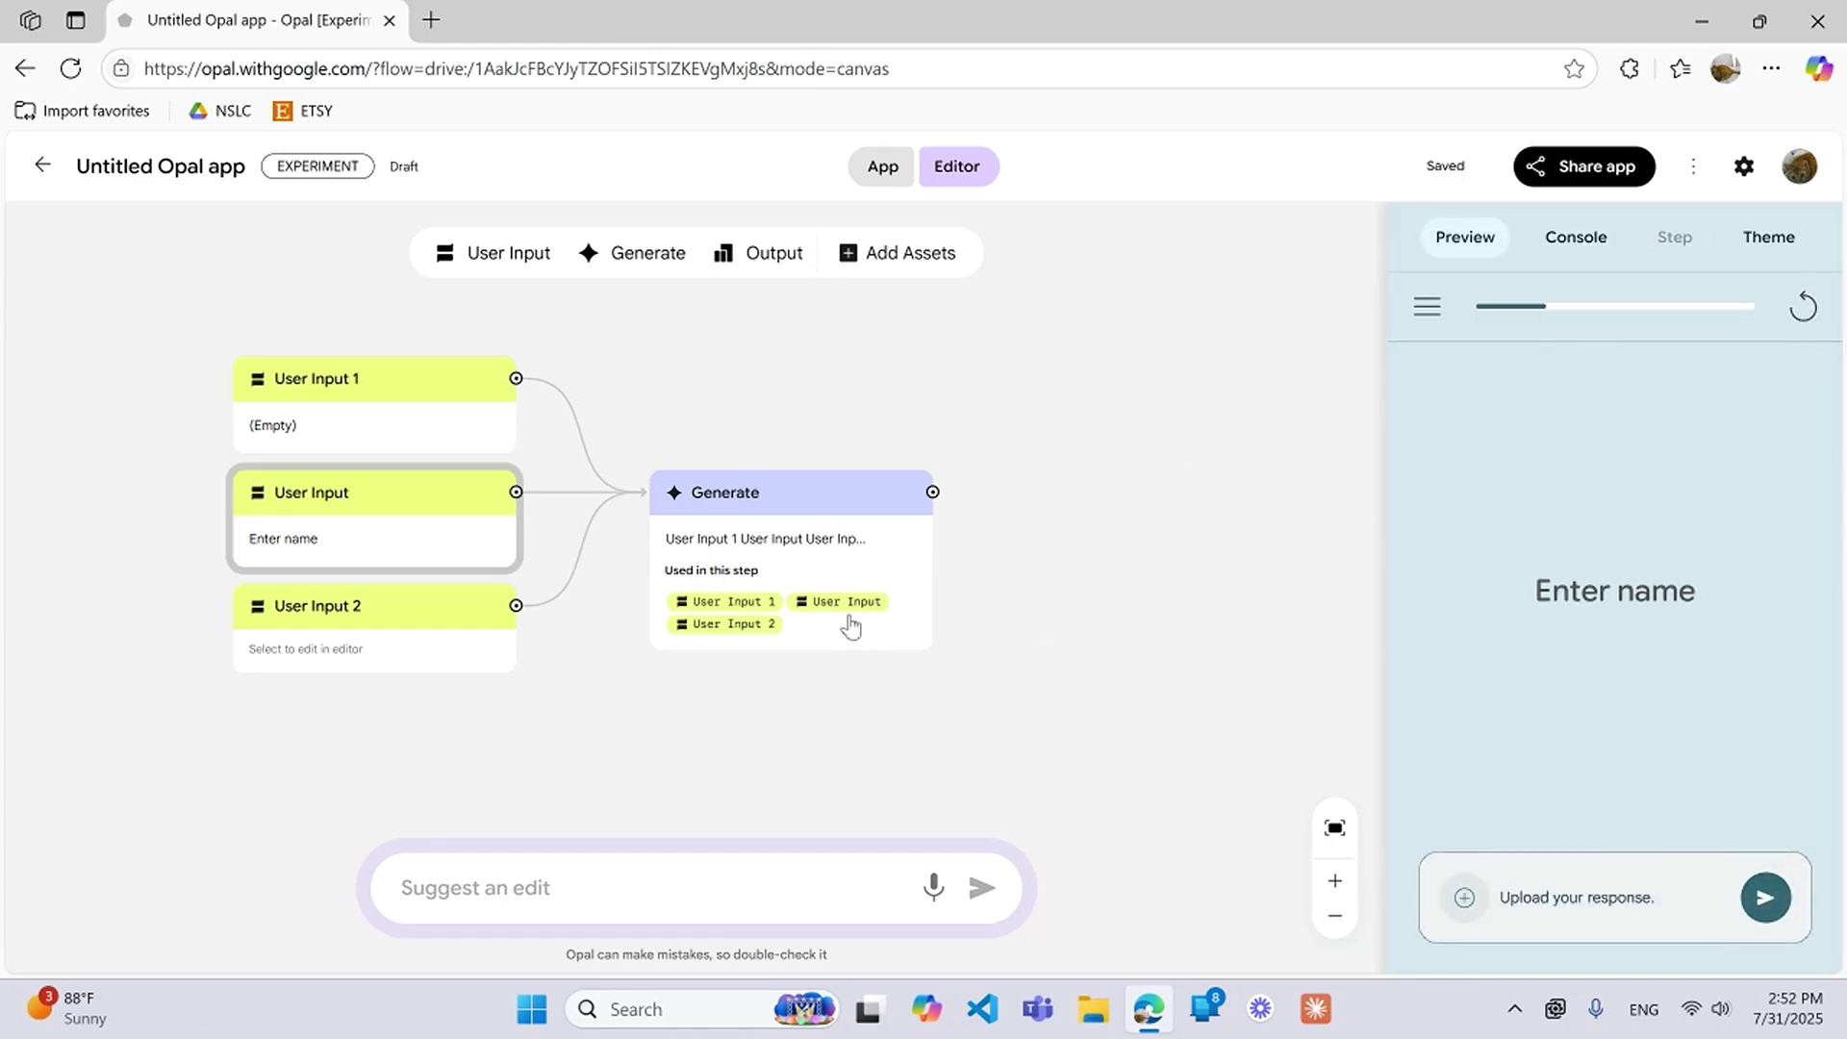
scroll(636, 541, up, 2)
scroll(636, 542, down, 2)
drag(516, 378, 845, 361)
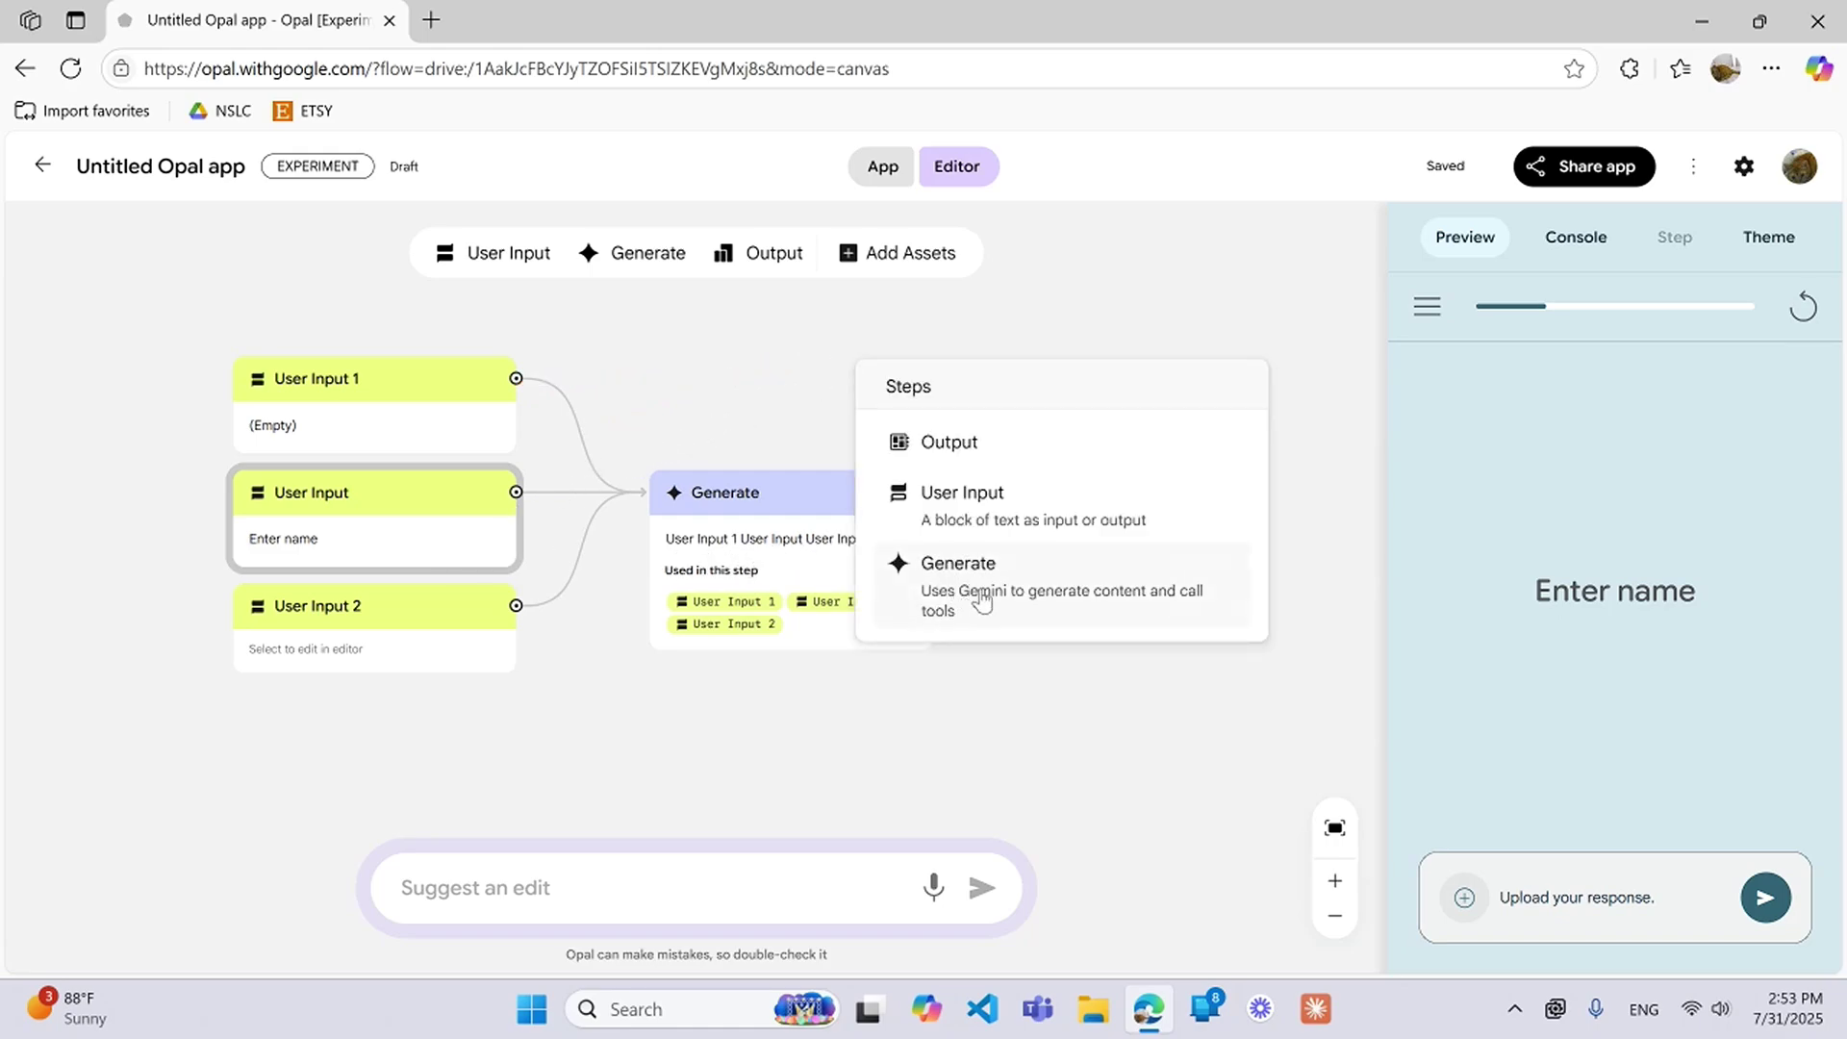
- Add a Generate 1 step fed by User Input 1 and align it above the original Generate step
click(943, 615)
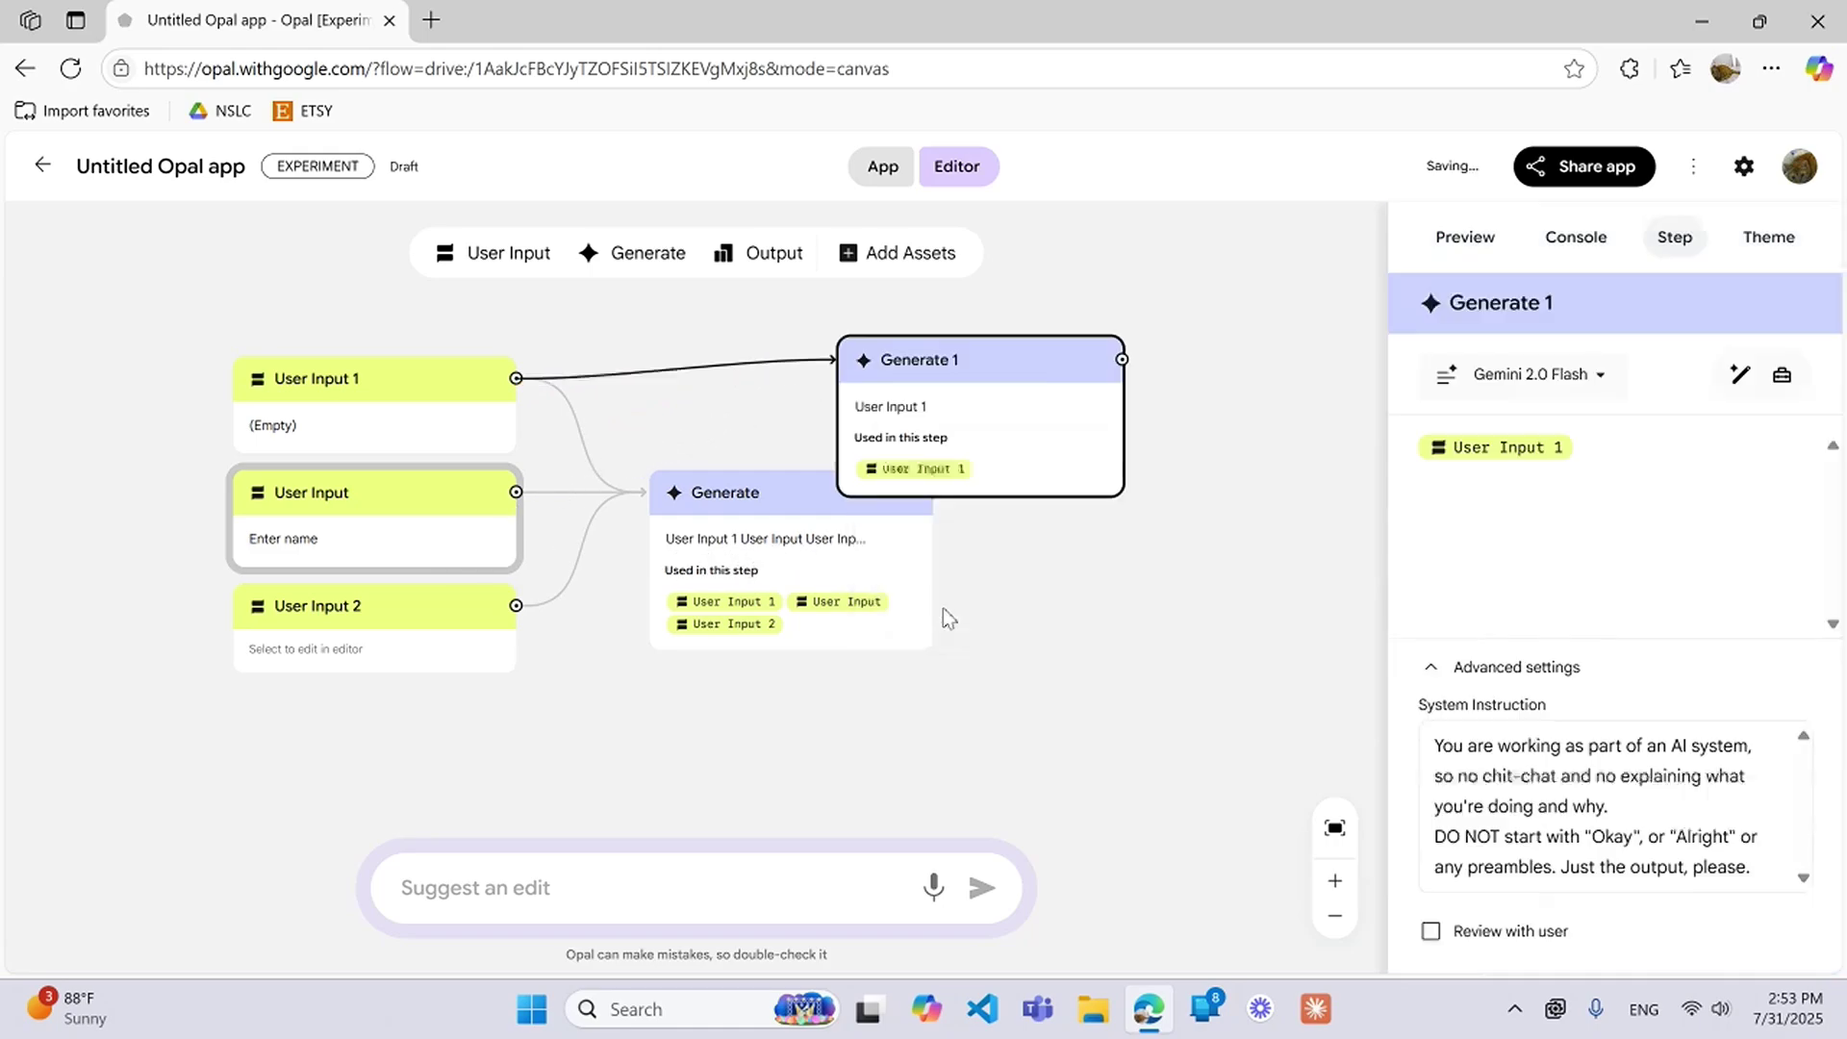
drag(965, 385, 795, 329)
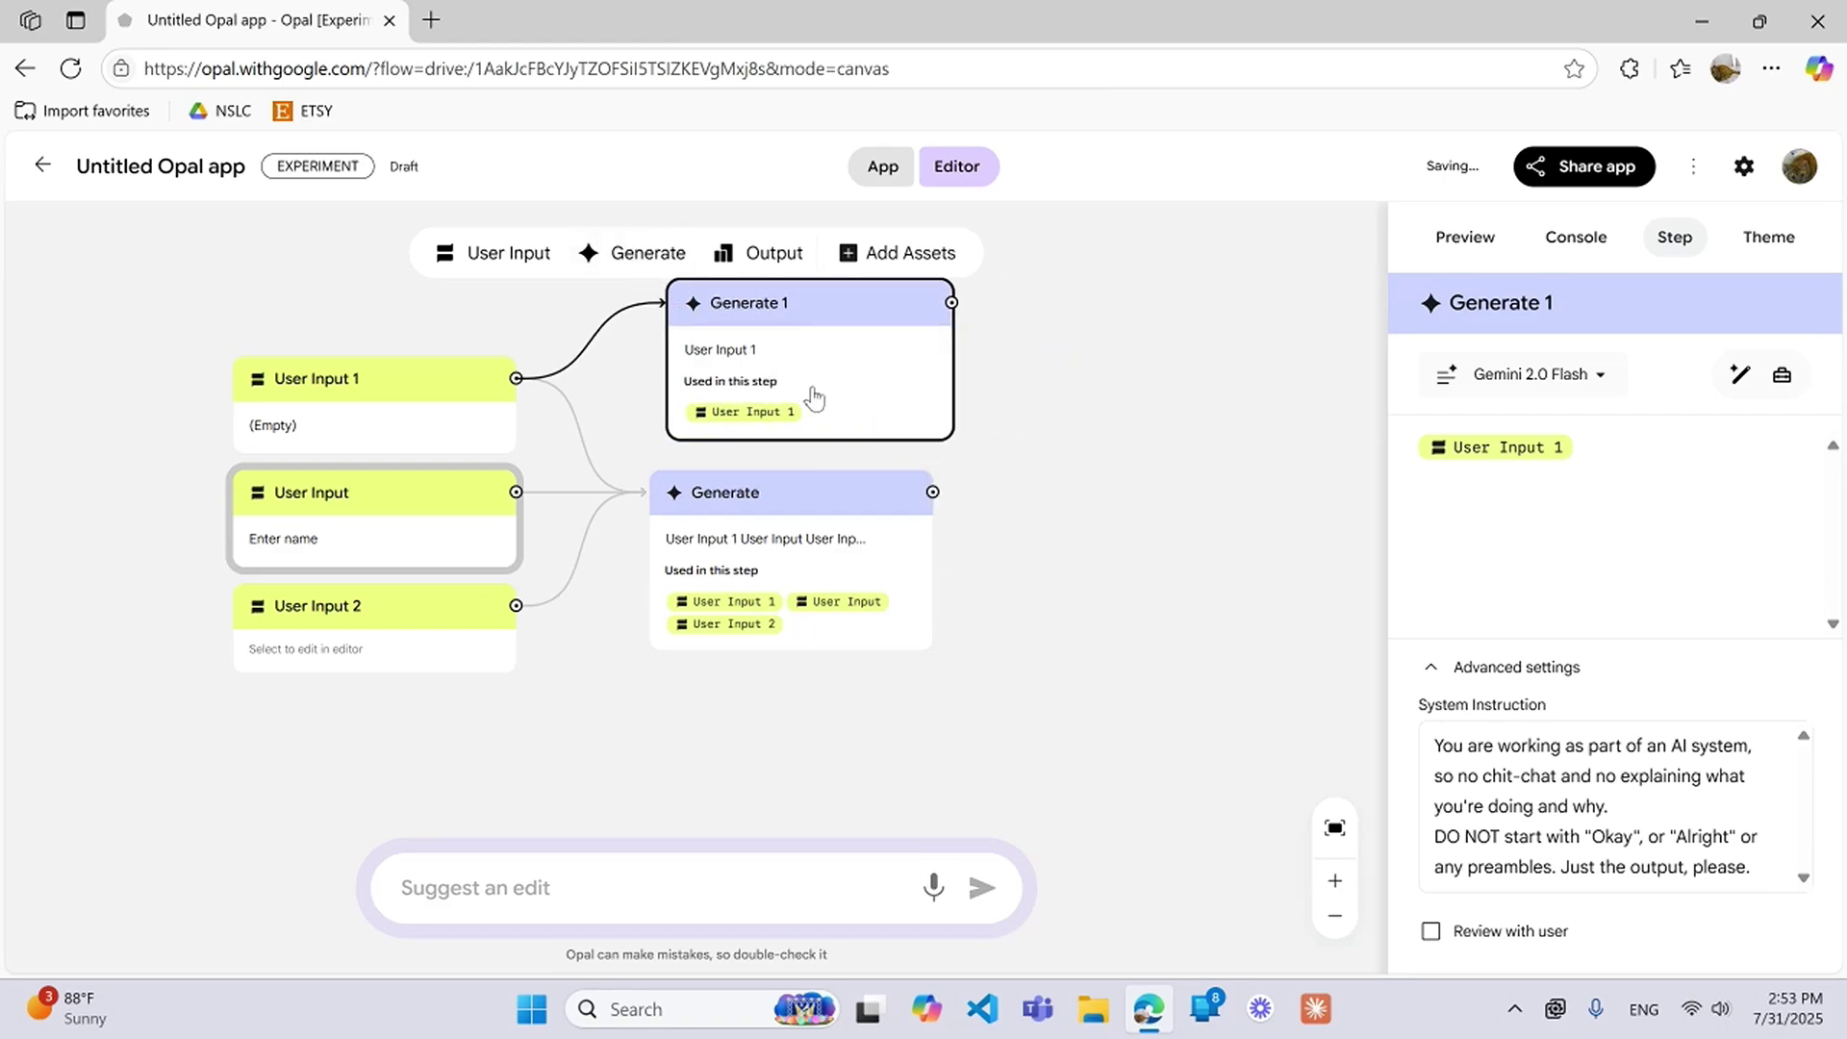
drag(793, 314, 775, 315)
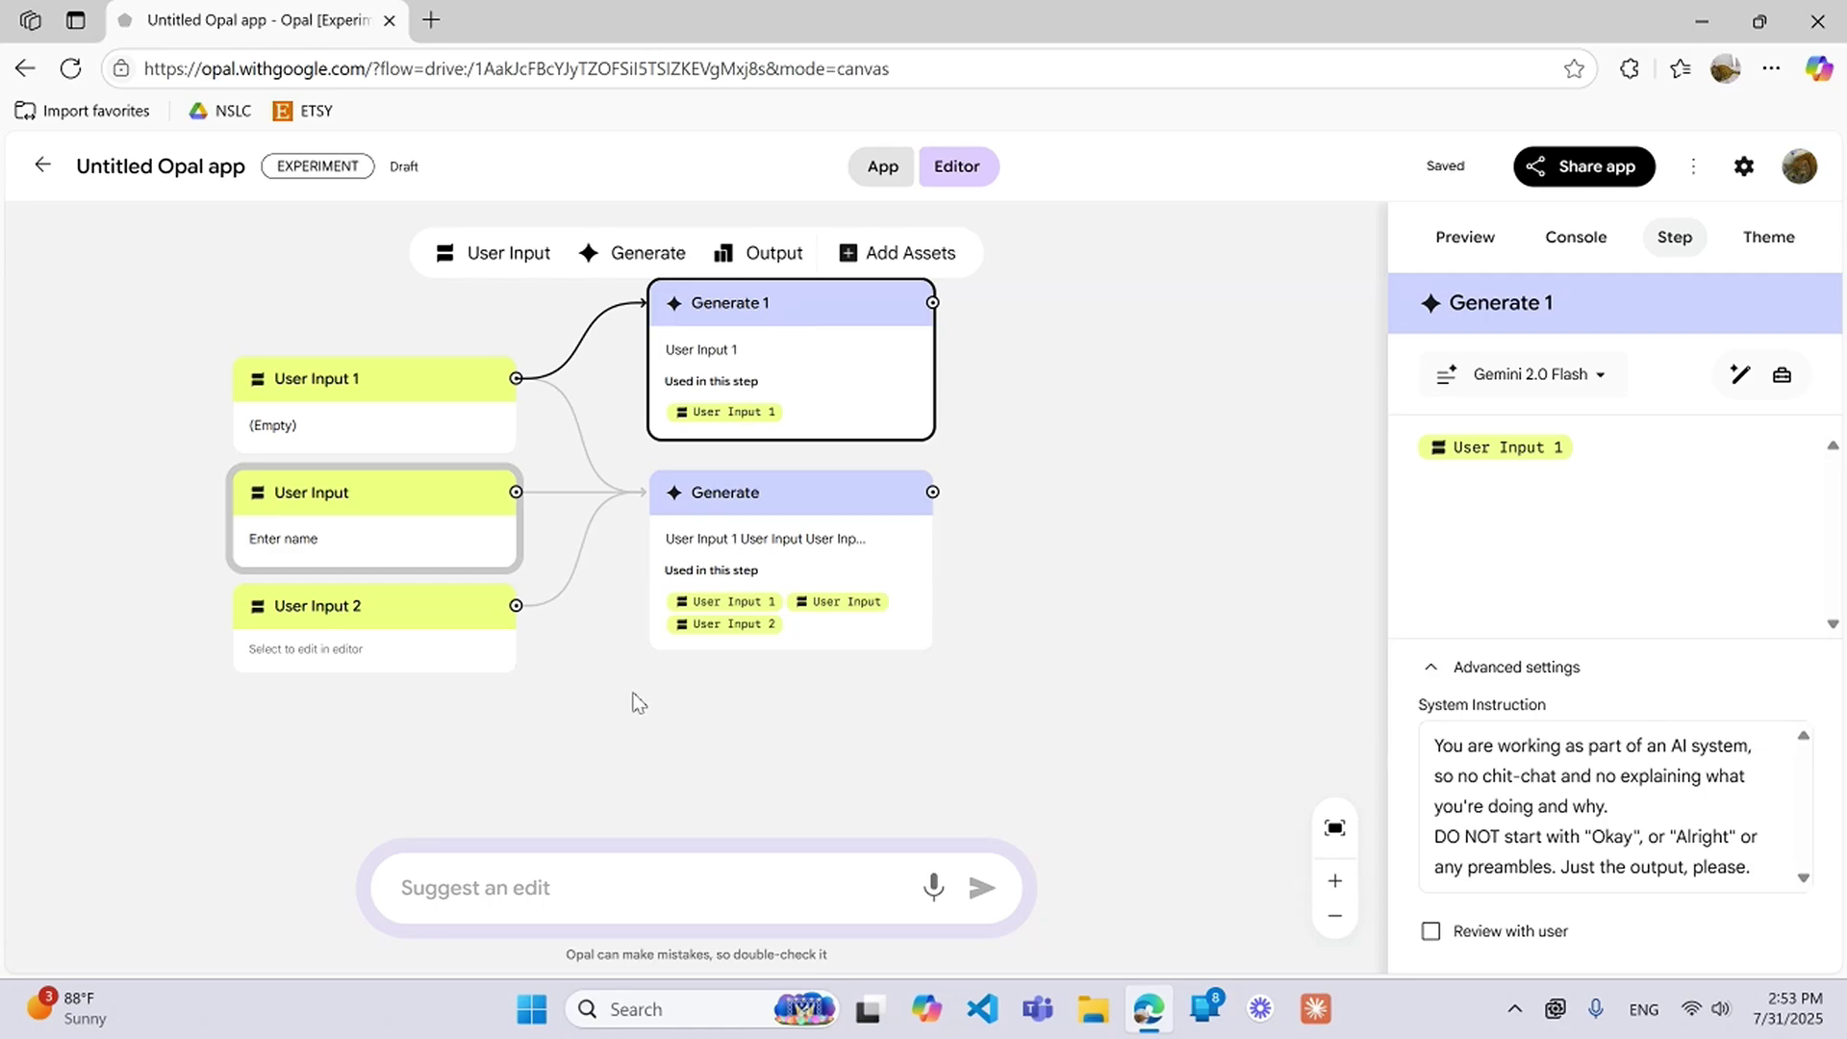
click(633, 700)
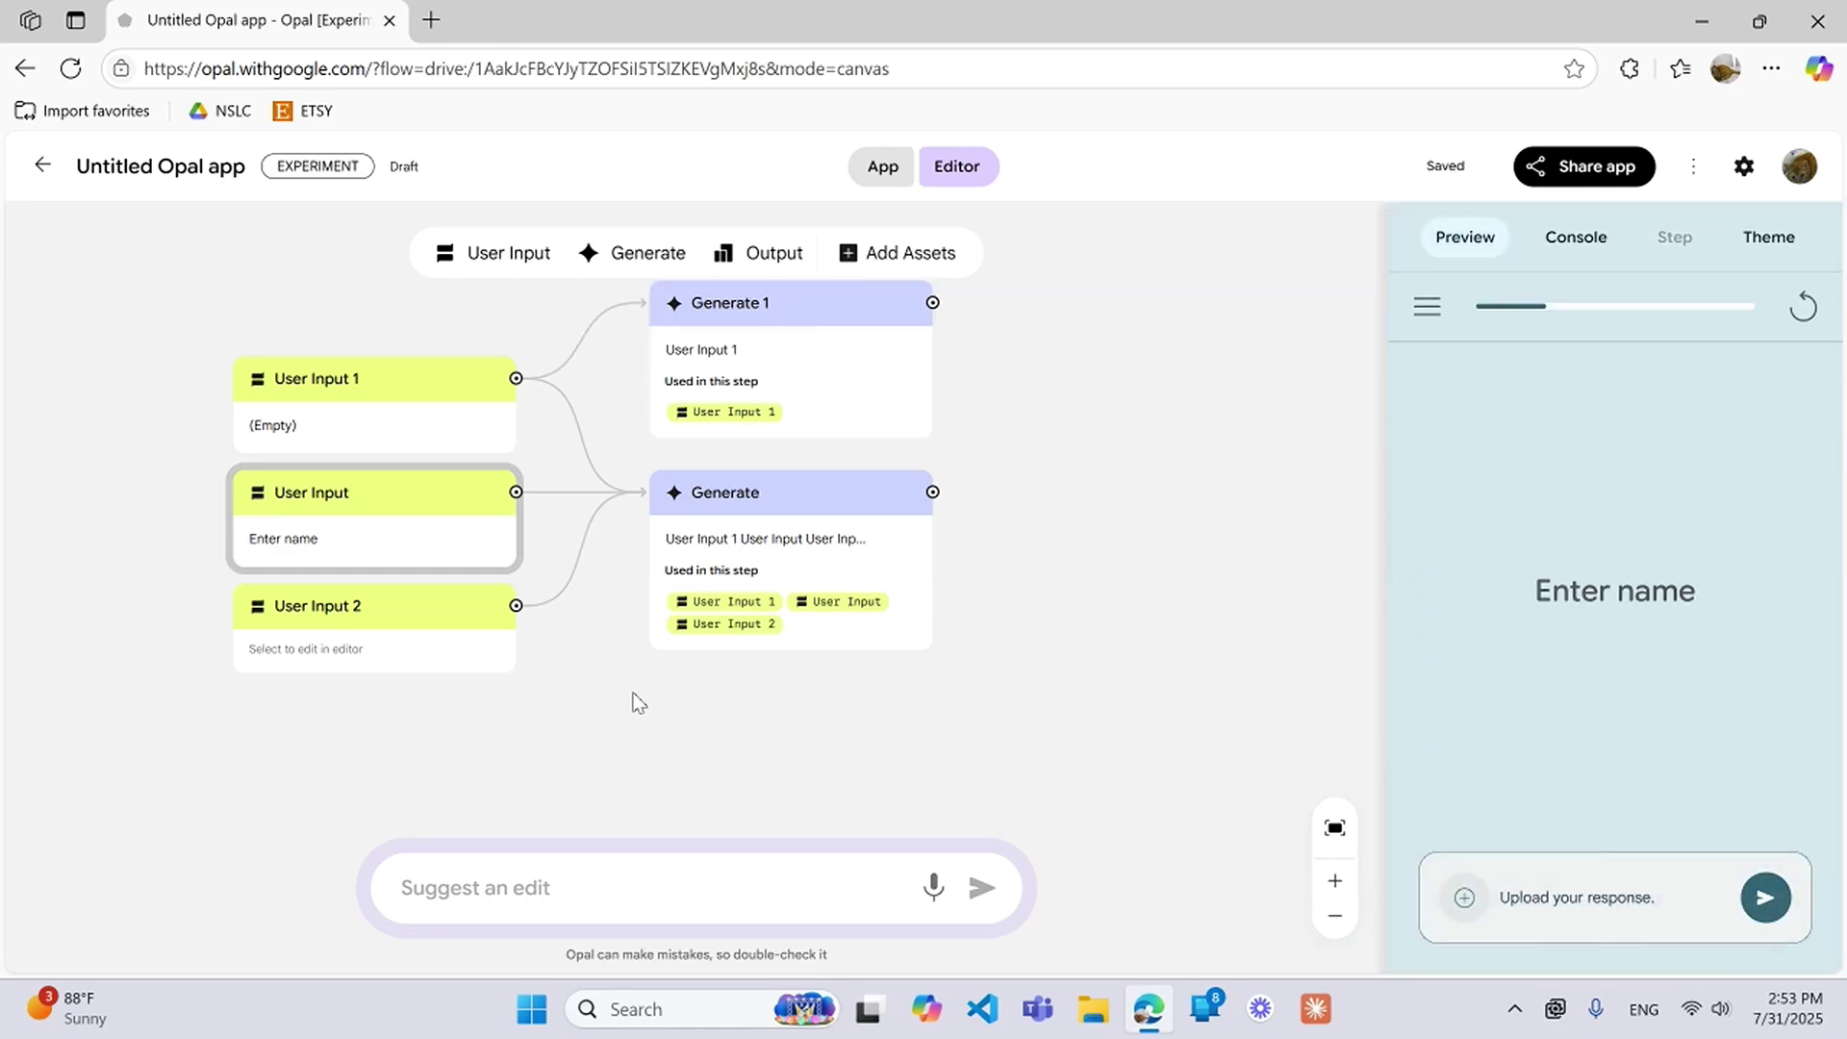